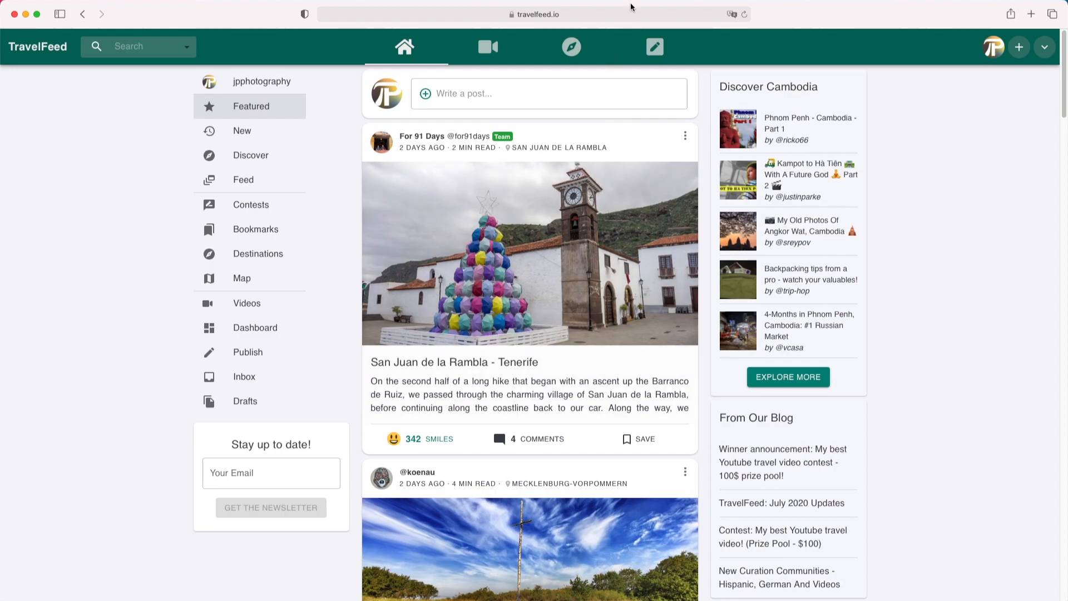
# - Open the dashboard's hosting page and start adding a new blog
pyautogui.click(653, 46)
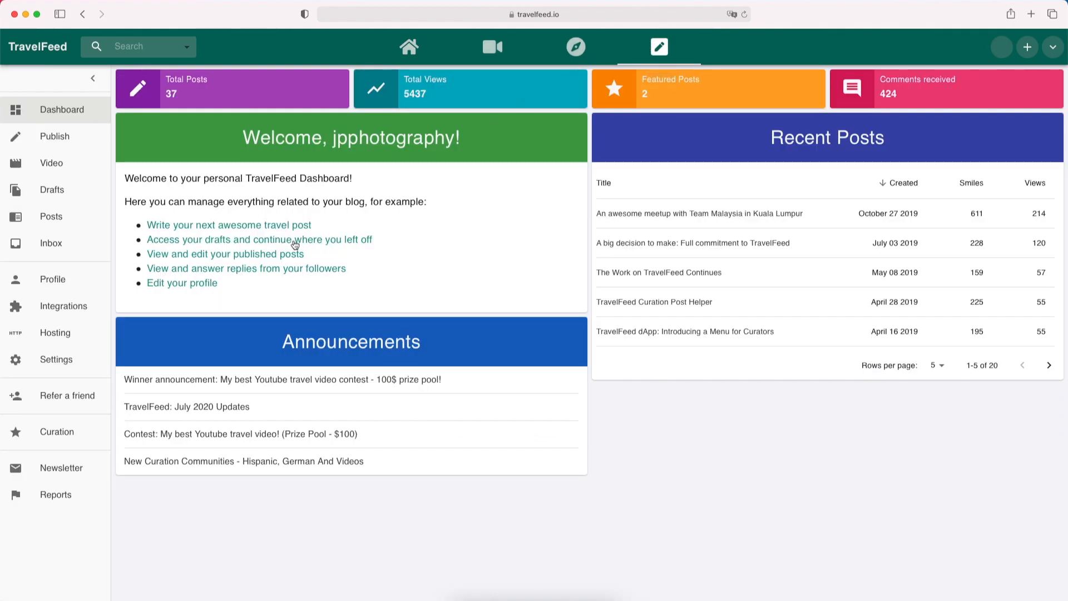
pyautogui.click(65, 334)
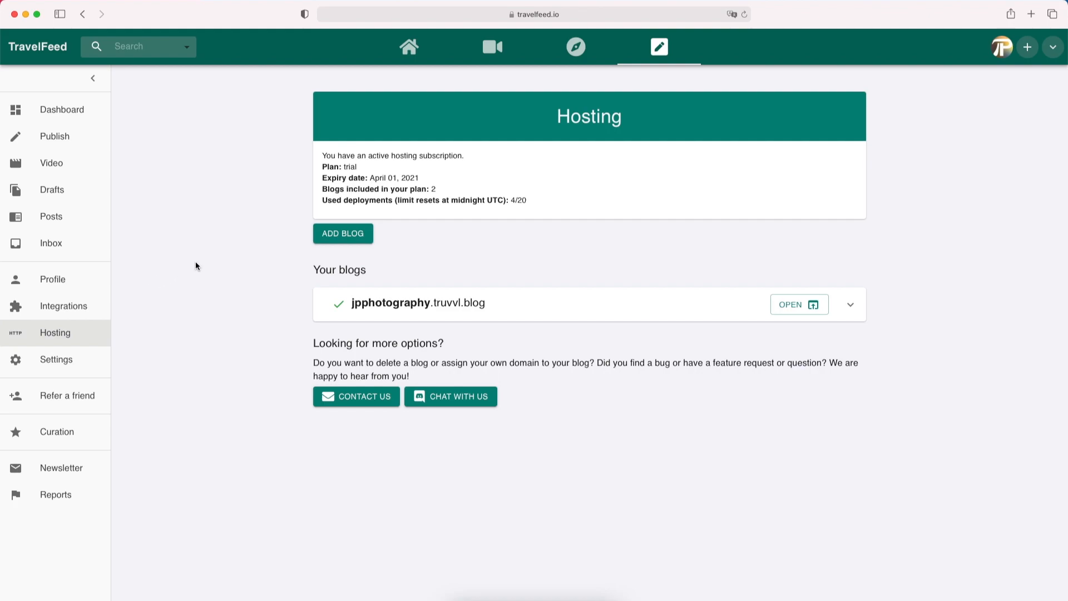
pyautogui.click(355, 238)
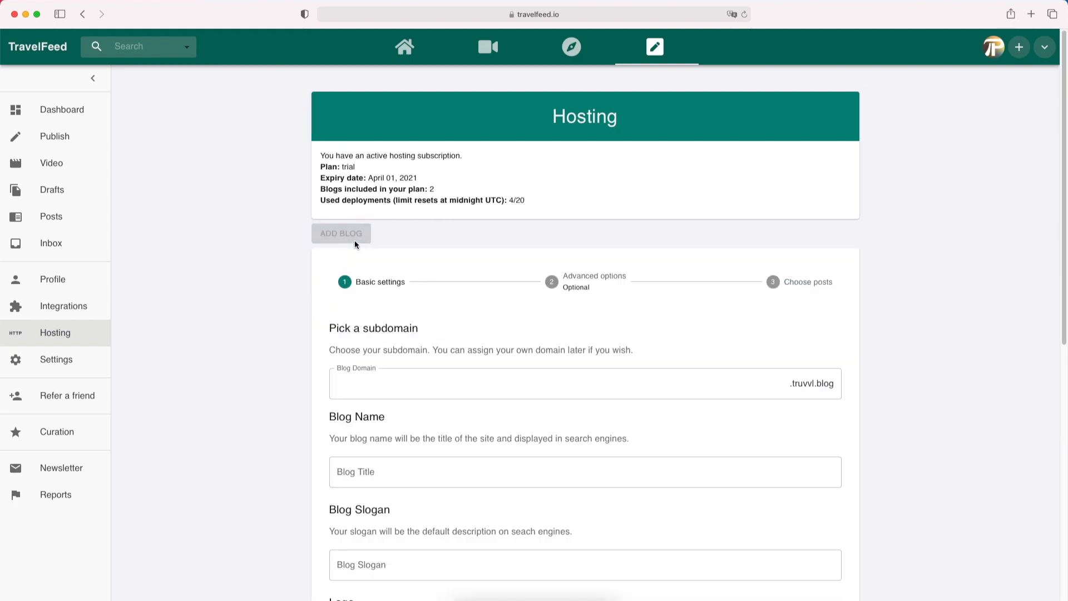
# - Set the blog's subdomain to jpinasia and its title to "Jp in Asia"
pyautogui.scroll(-3, 353, 268)
pyautogui.scroll(-2, 354, 271)
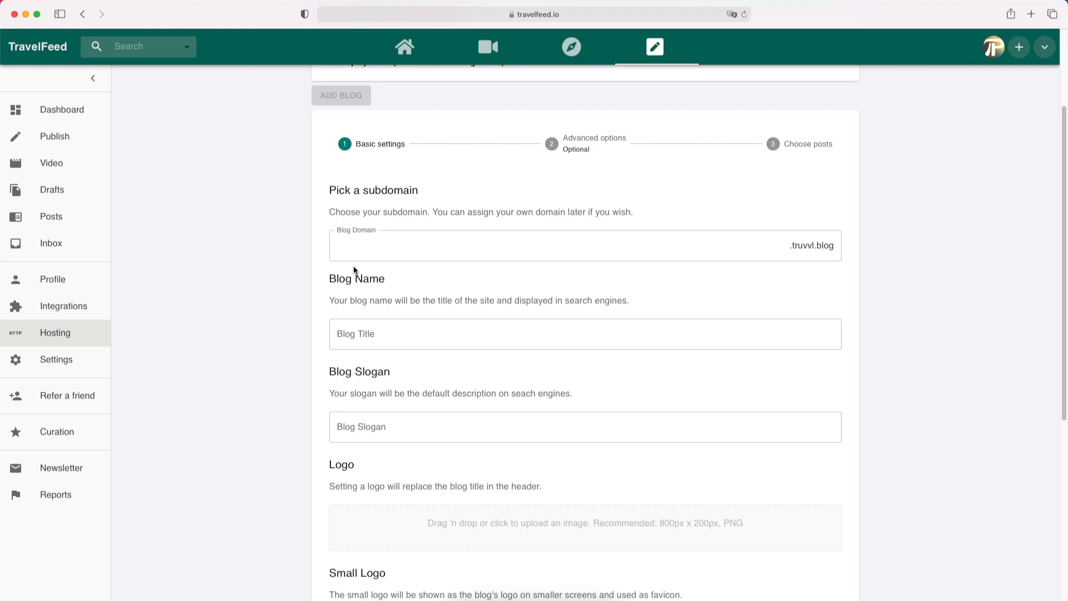
pyautogui.click(355, 249)
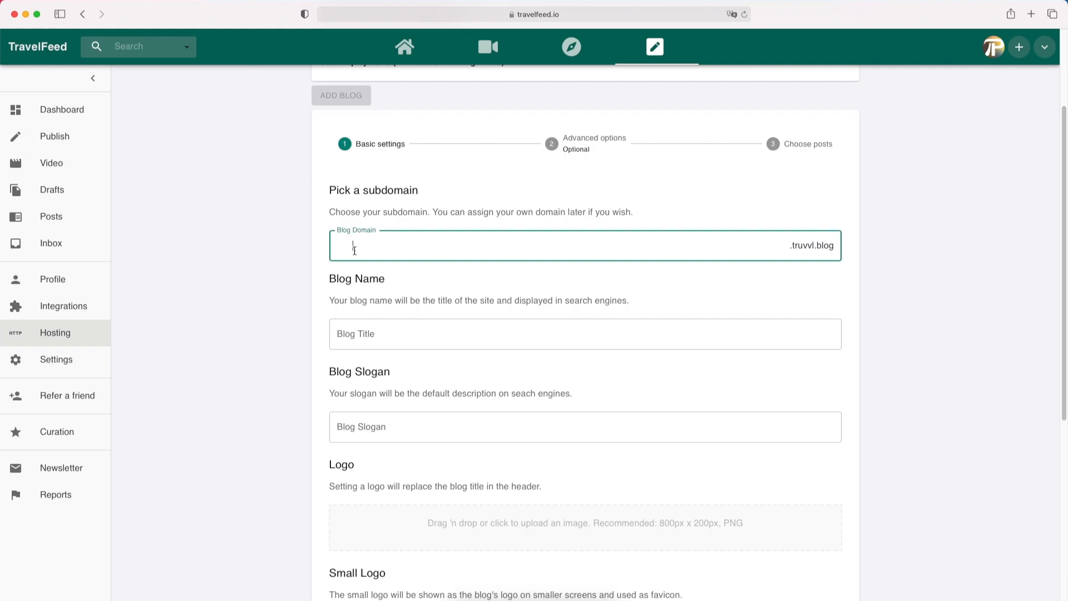
pyautogui.write('jpinasia')
pyautogui.scroll(-1, 331, 270)
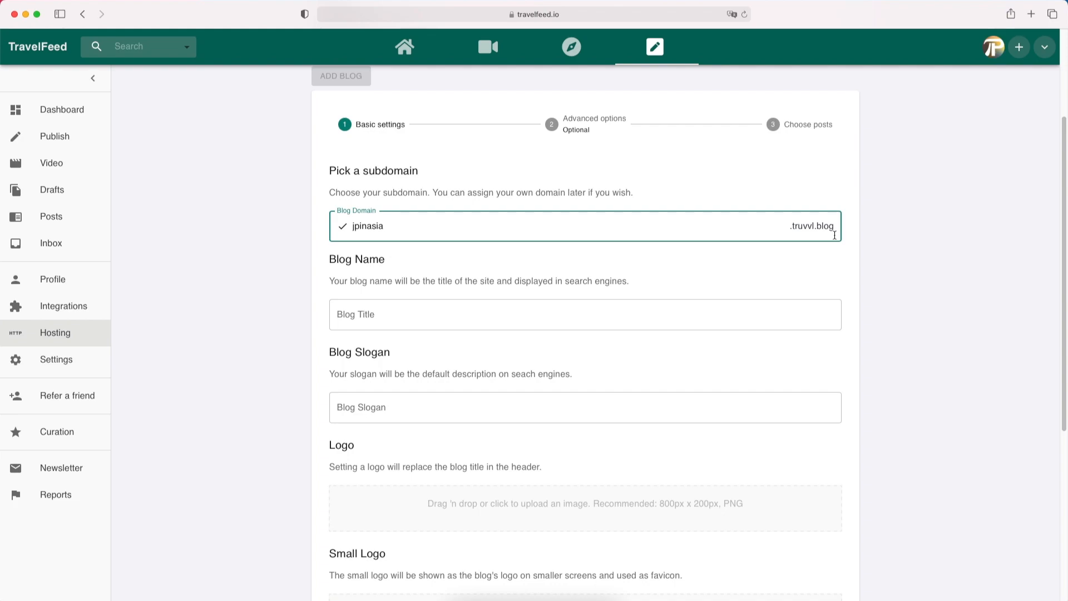
pyautogui.click(718, 308)
pyautogui.write('Jp in Asia')
pyautogui.press('Tab')
# - Enter the blog slogan "All about my travels in Asia"
pyautogui.scroll(-2, 584, 334)
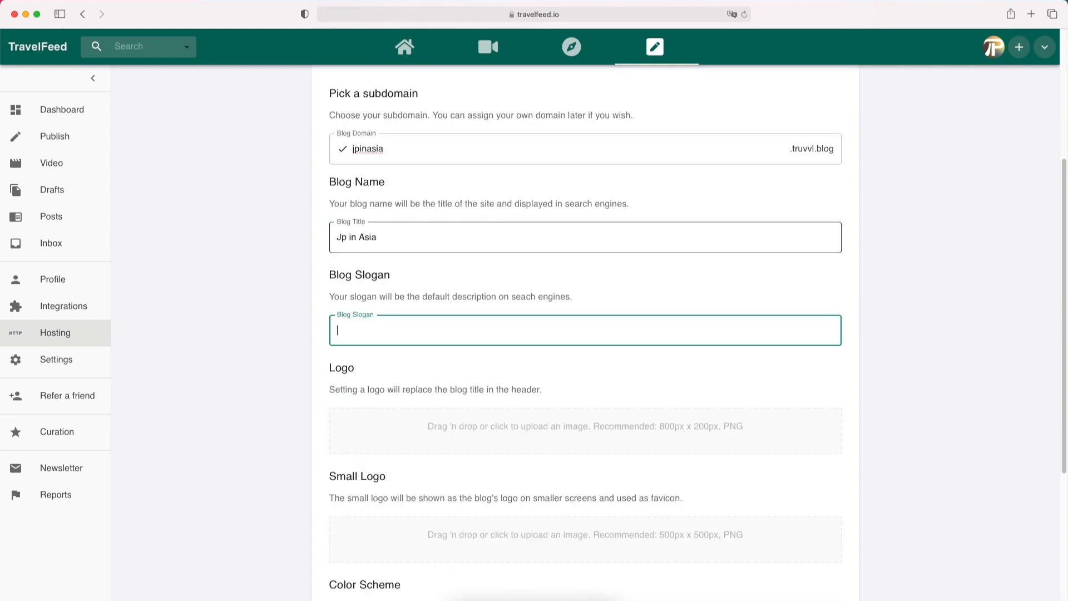
pyautogui.write('All aboy')
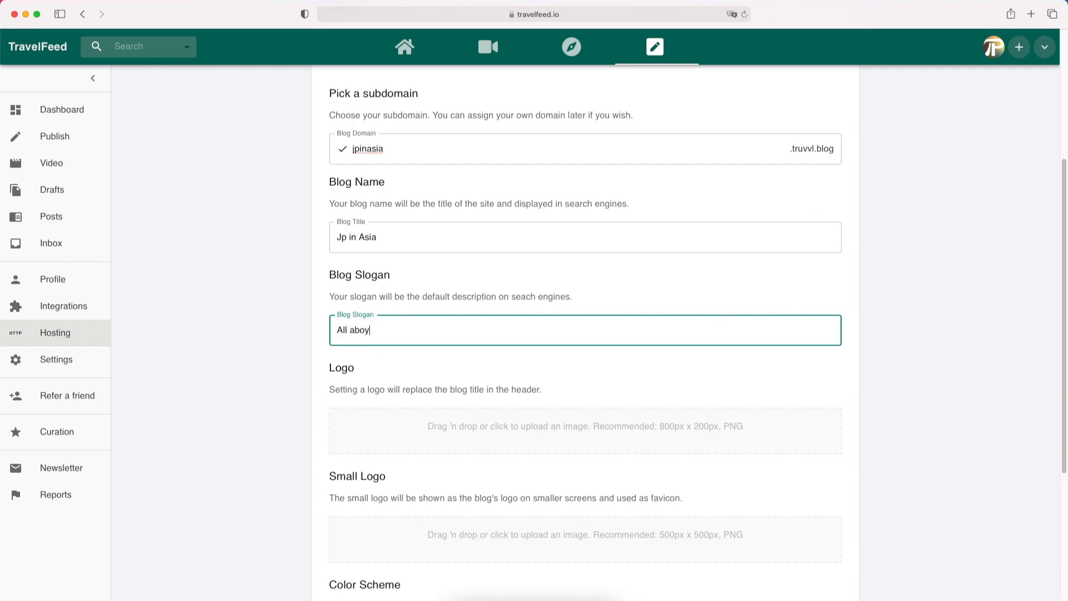
pyautogui.write('uut my travels in asi')
pyautogui.press('BackSpace')
pyautogui.press('BackSpace')
pyautogui.press('BackSpace')
pyautogui.write('Asia')
# - Upload jpinasialogo.png from the blog folder as the blog's main logo
pyautogui.scroll(-1, 719, 315)
pyautogui.scroll(-3, 718, 315)
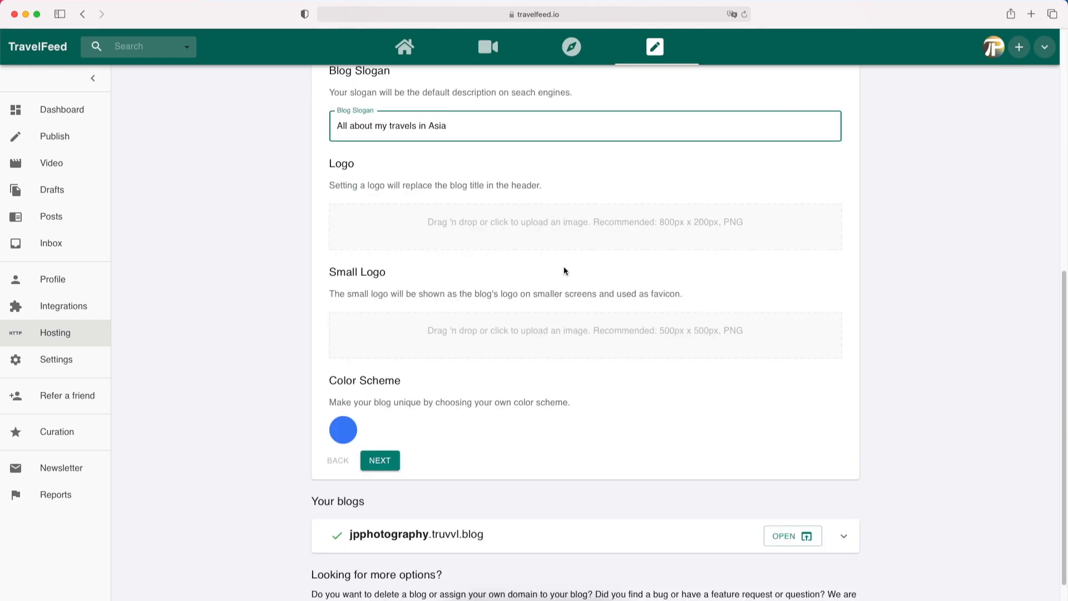
pyautogui.click(539, 224)
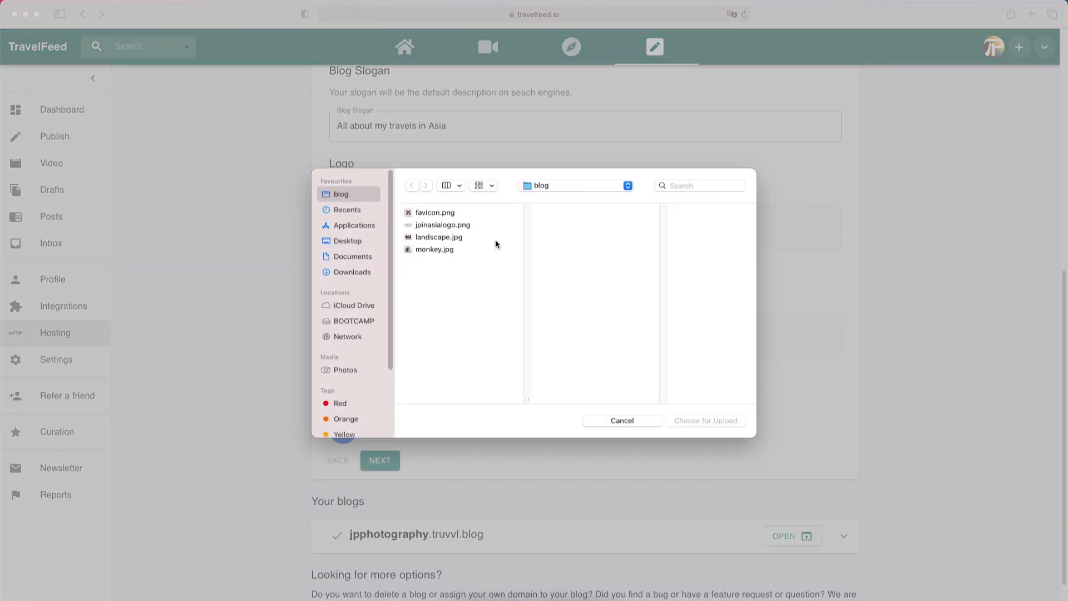
pyautogui.click(463, 225)
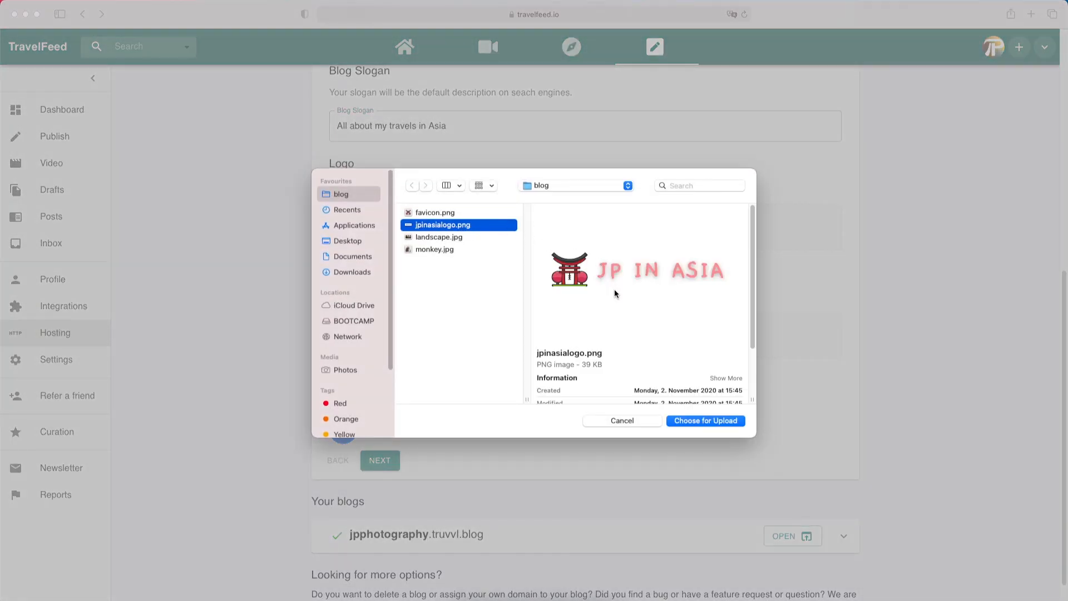
pyautogui.click(704, 420)
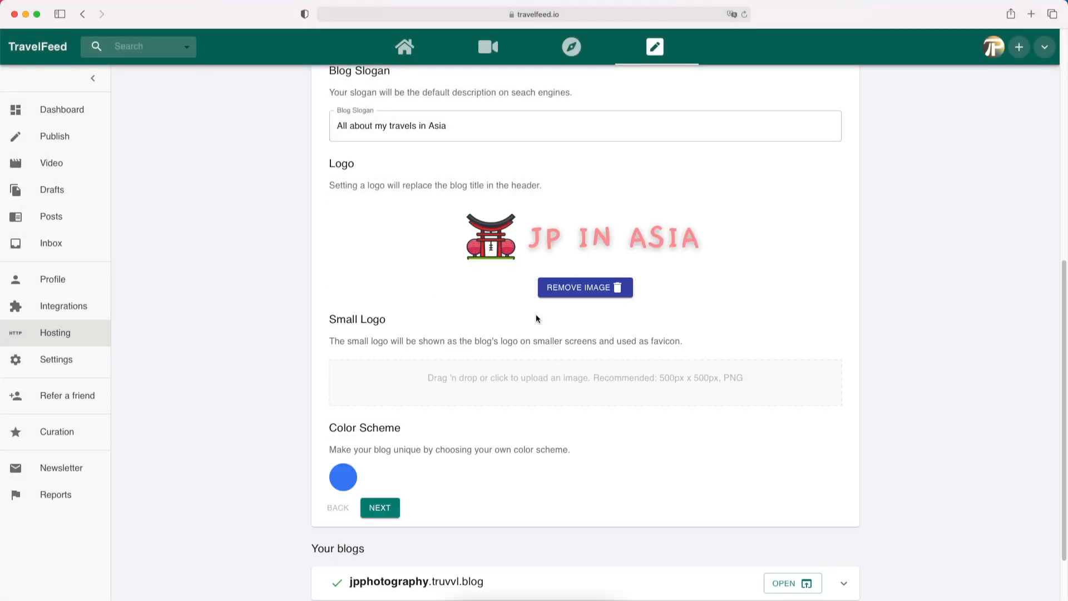
# - Upload favicon.png from the blog folder as the blog's small logo
pyautogui.click(608, 381)
pyautogui.click(433, 214)
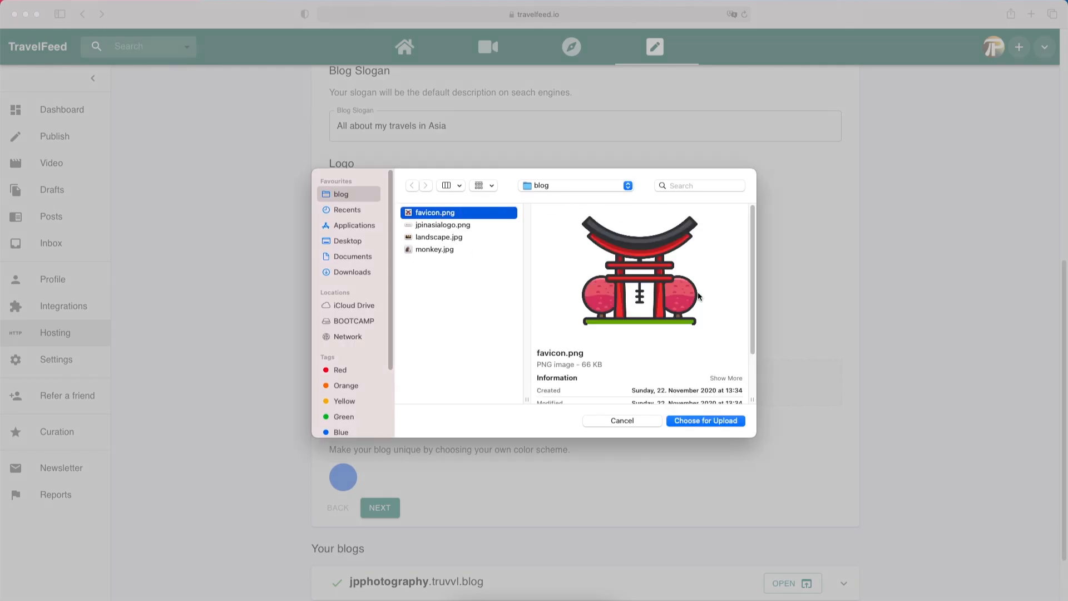
pyautogui.click(697, 421)
# - Set the blog's color scheme to the red swatch at the end of the palette
pyautogui.scroll(-1, 536, 443)
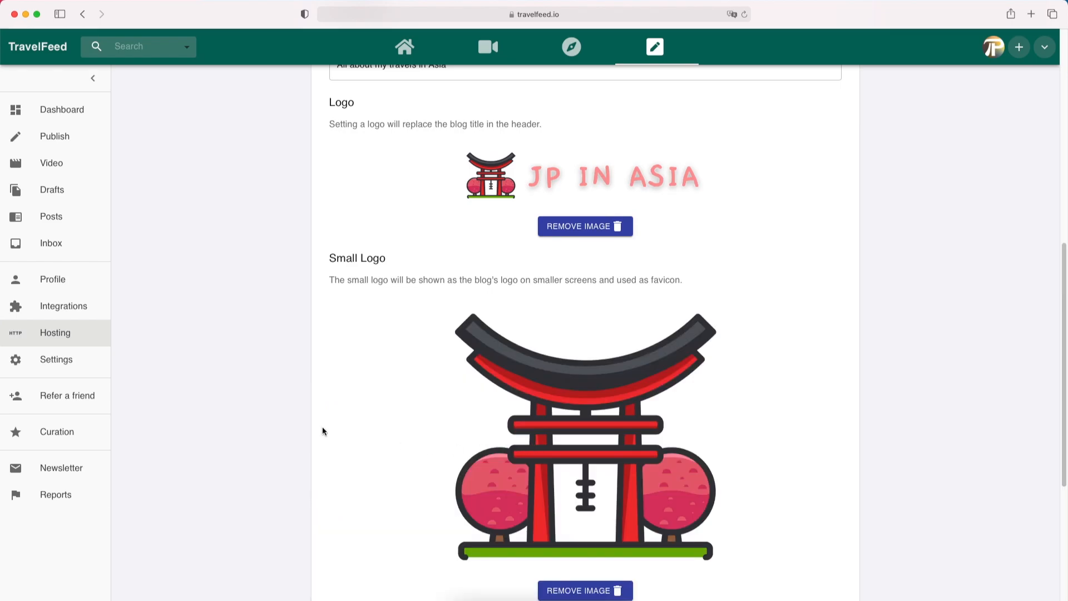
pyautogui.scroll(-5, 323, 427)
pyautogui.click(343, 457)
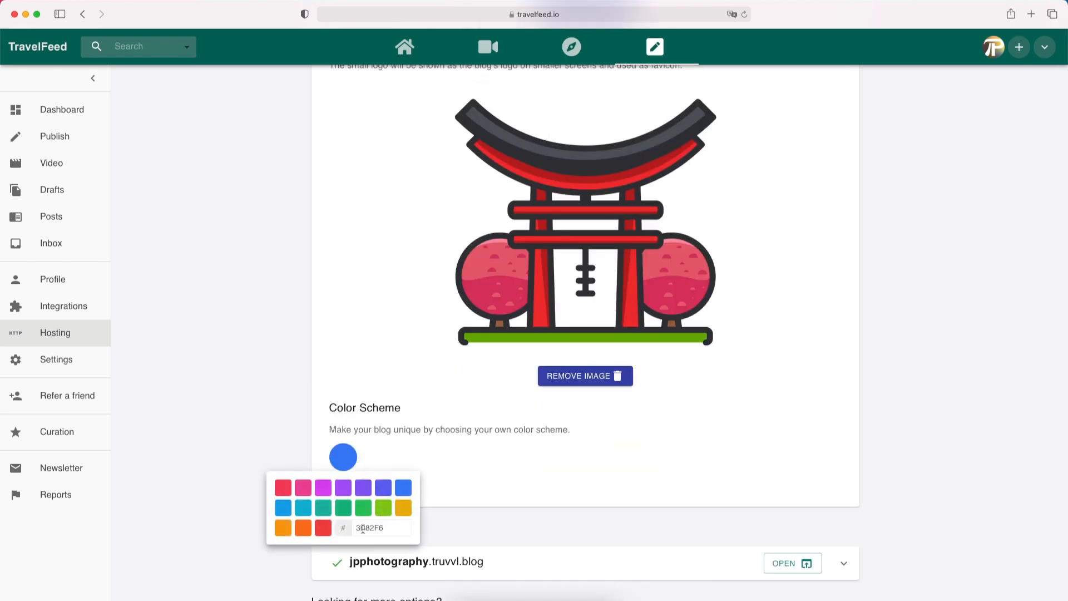
pyautogui.click(324, 526)
pyautogui.click(506, 439)
# - Confirm the basic settings and continue through the optional advanced options to choosing posts
pyautogui.click(381, 489)
pyautogui.scroll(3, 382, 491)
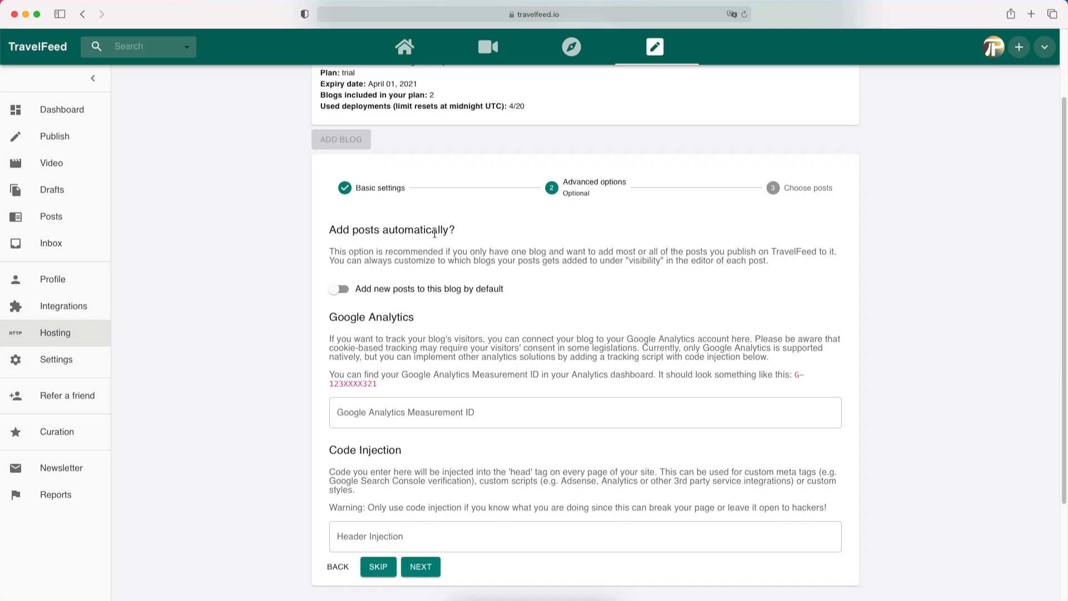
pyautogui.scroll(-1, 433, 355)
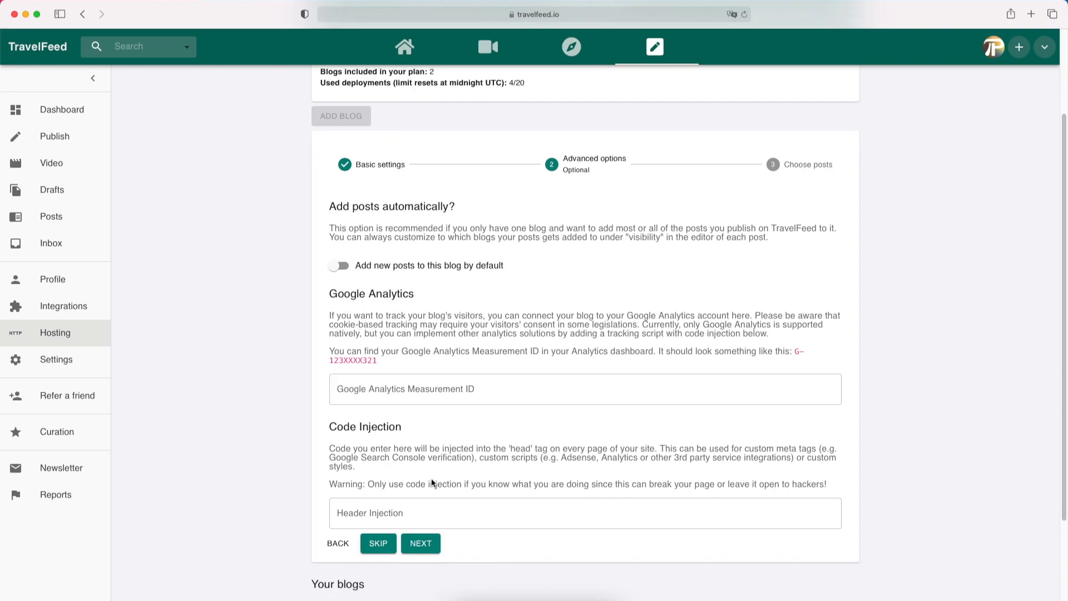
pyautogui.click(426, 547)
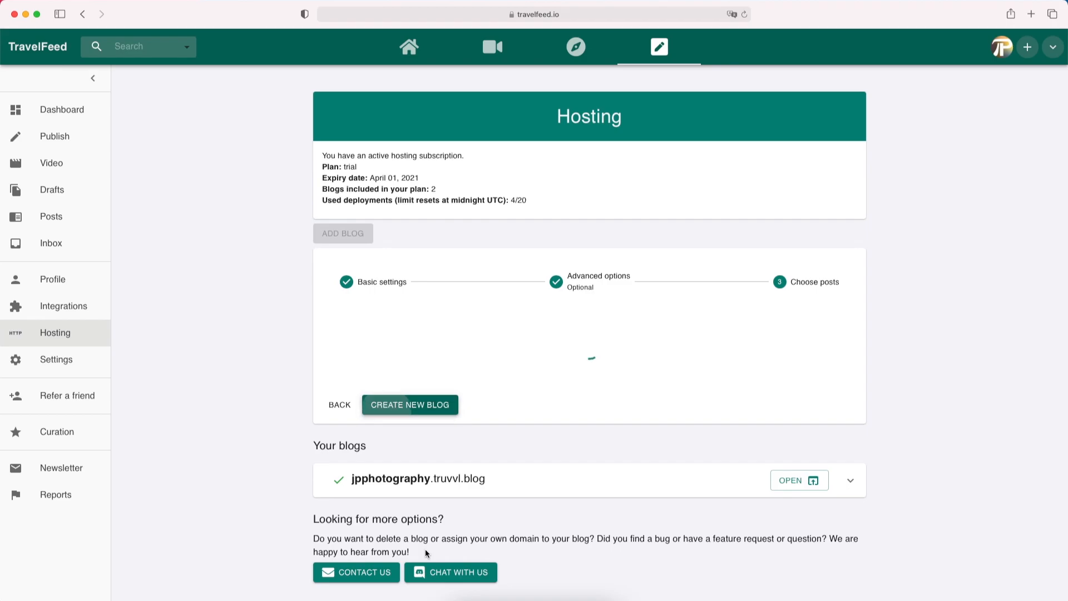
pyautogui.scroll(-3, 427, 552)
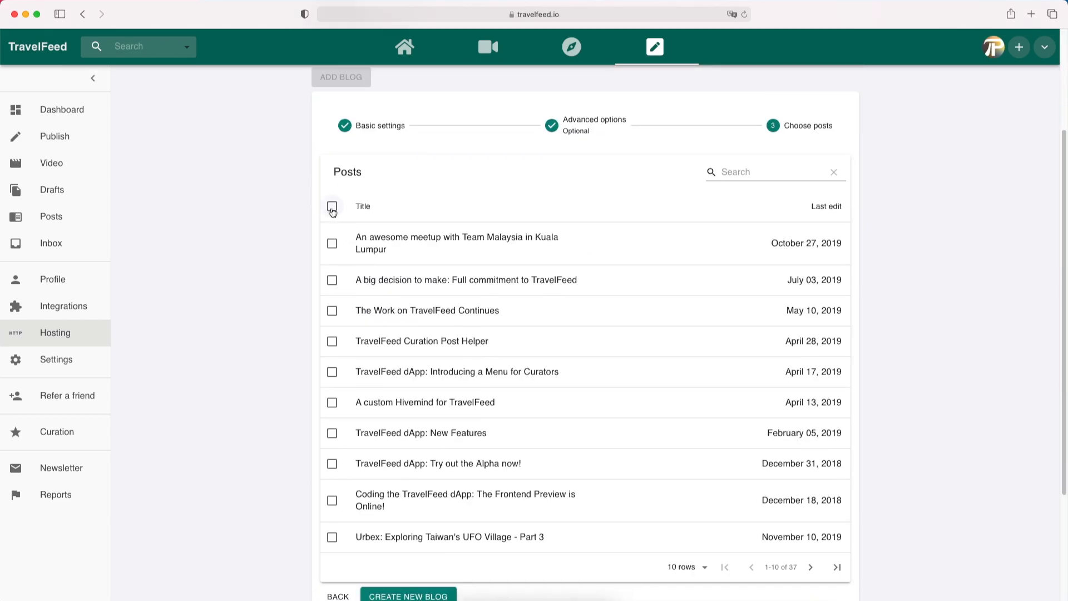
pyautogui.click(332, 208)
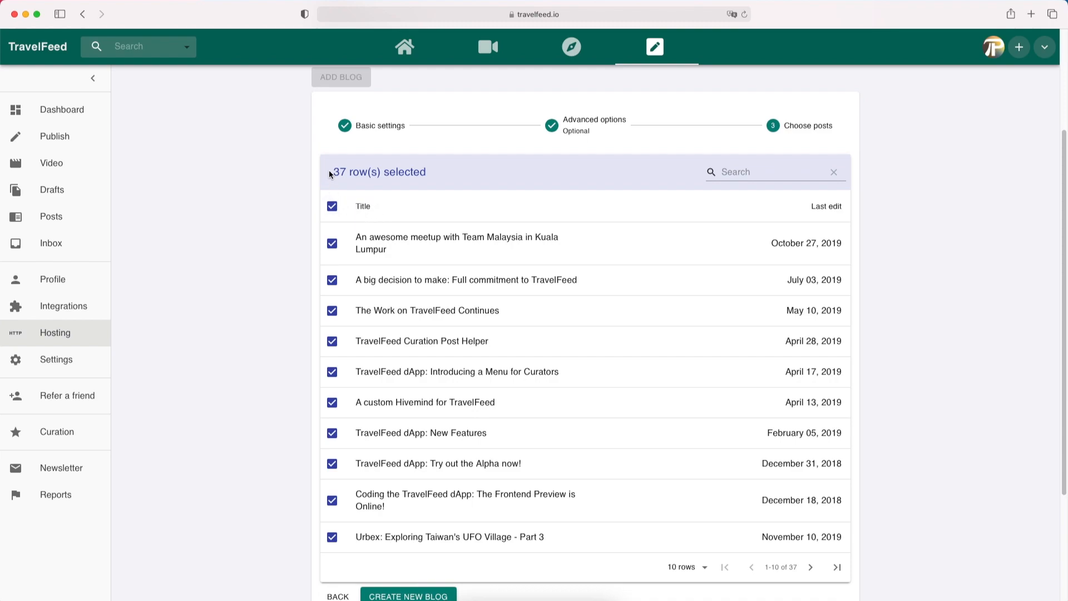
pyautogui.click(334, 209)
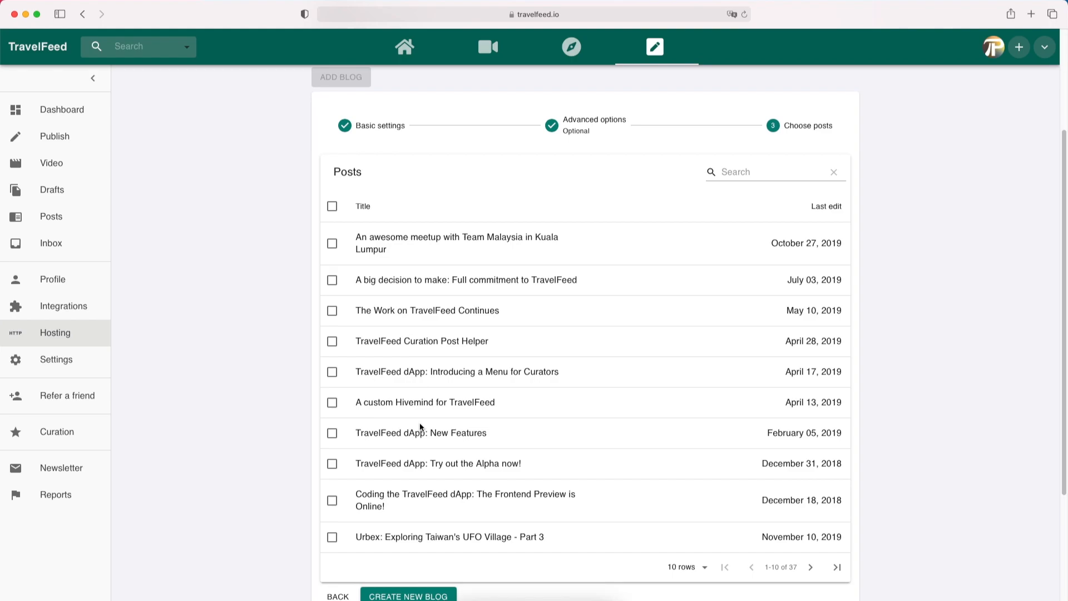
# - Select "Urbex: Exploring Taiwan's UFO Village - Part 3" and all ten posts on the second page of the post list
pyautogui.click(332, 537)
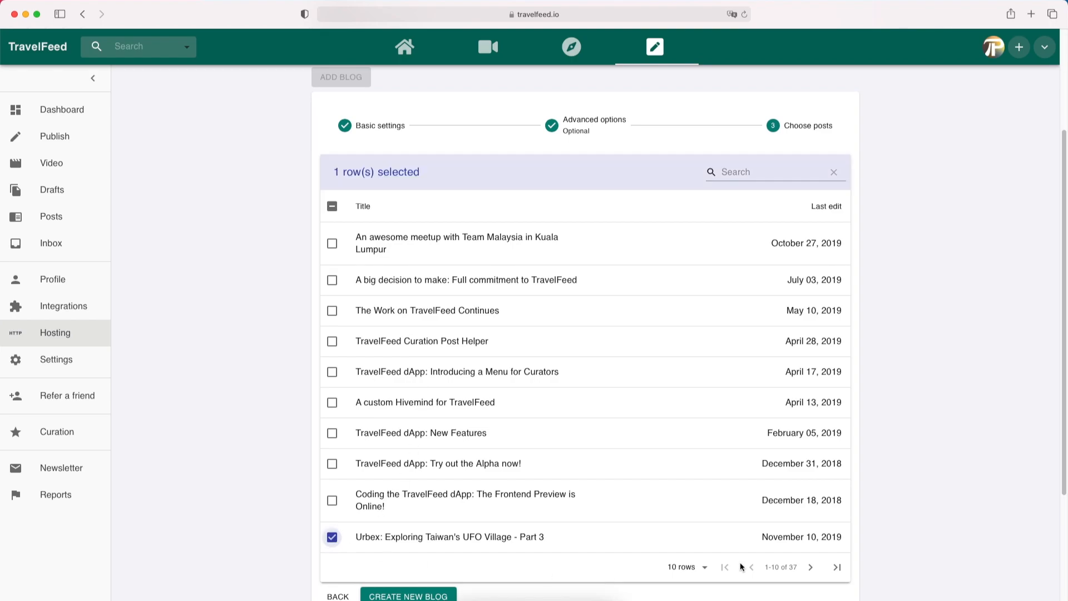
pyautogui.click(811, 567)
pyautogui.click(333, 238)
pyautogui.click(332, 267)
pyautogui.click(332, 298)
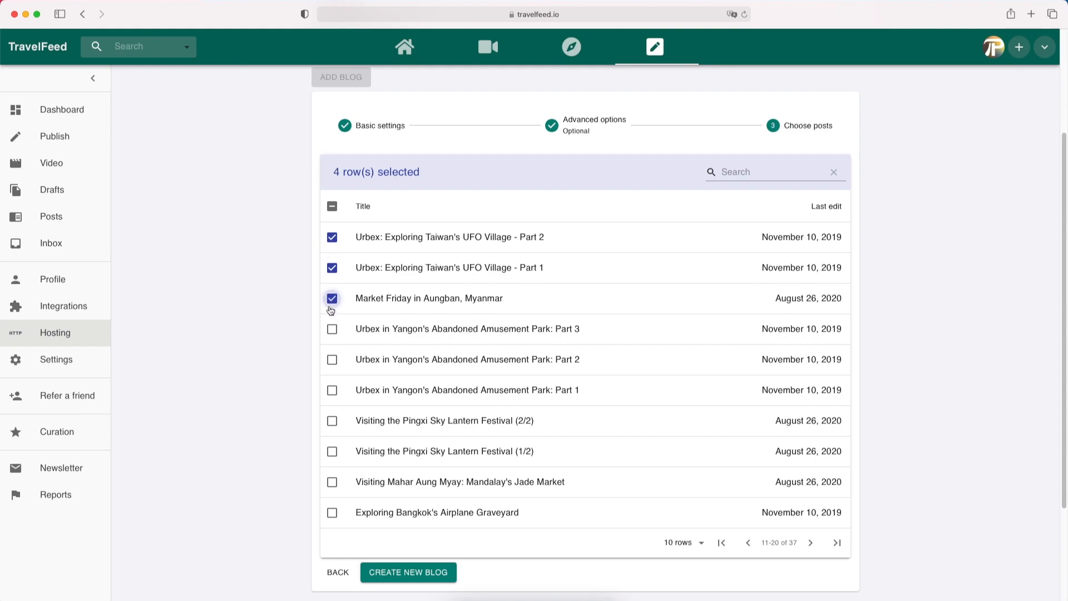
pyautogui.click(332, 329)
pyautogui.click(332, 360)
pyautogui.click(332, 390)
pyautogui.click(332, 421)
pyautogui.click(332, 451)
pyautogui.click(332, 482)
pyautogui.click(332, 513)
# - Select the Danyingon Market and "How did I get to Myanmar?" posts on the third page and create the new blog
pyautogui.click(811, 542)
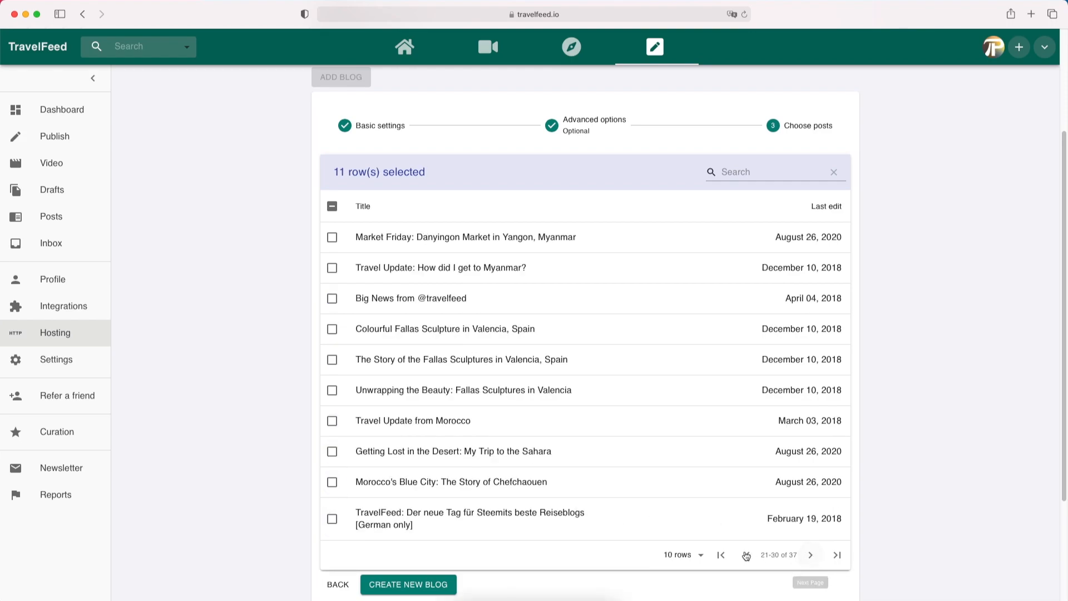
pyautogui.click(332, 237)
pyautogui.click(332, 268)
pyautogui.scroll(-2, 579, 553)
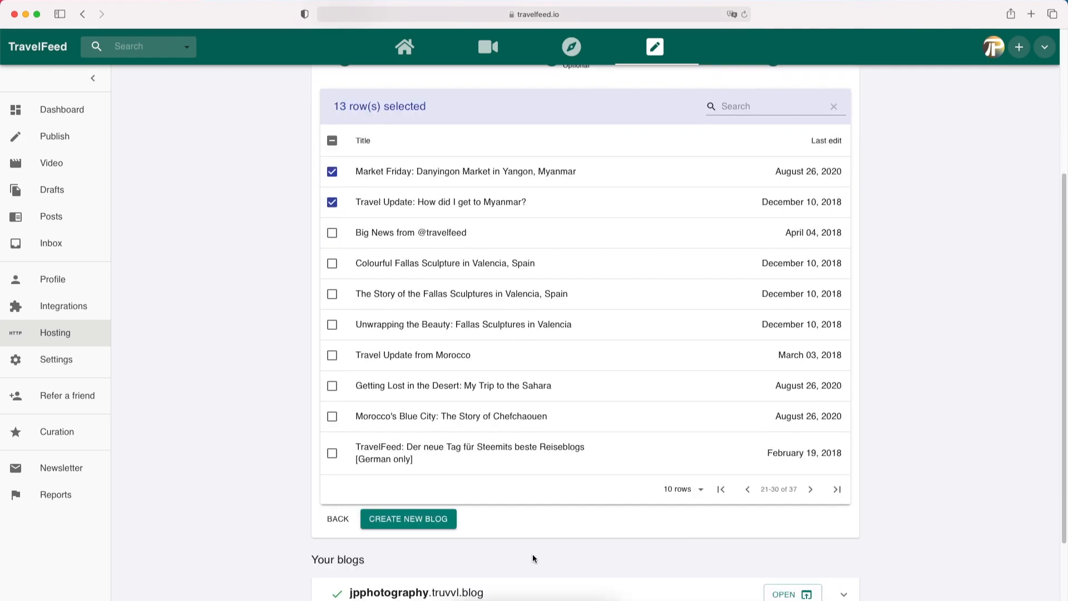
pyautogui.click(408, 518)
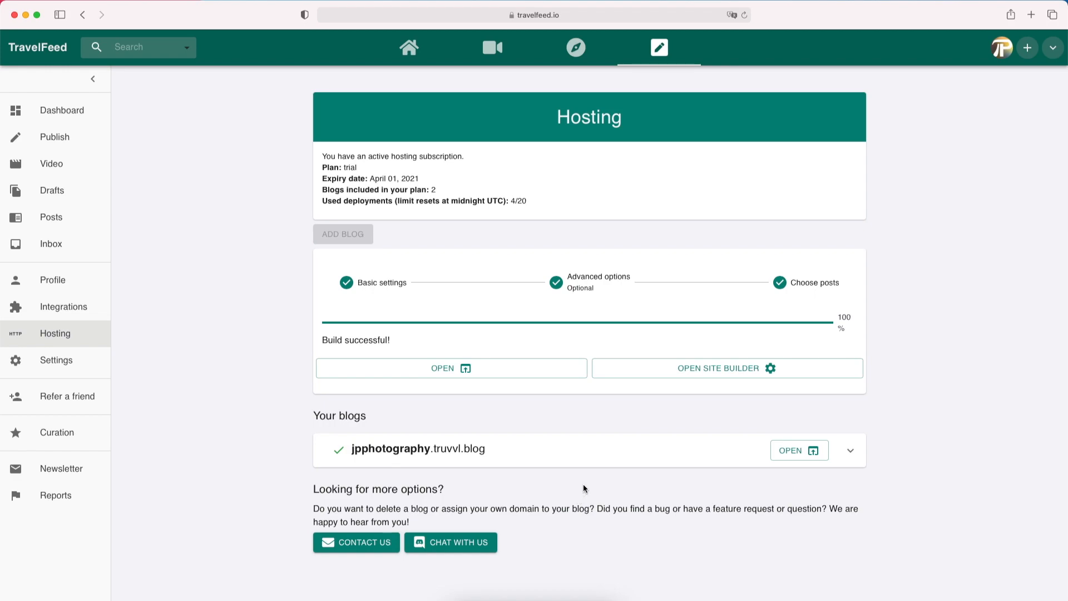
# - Open the new blog and examine its destinations list and the posts on its home page
pyautogui.click(491, 369)
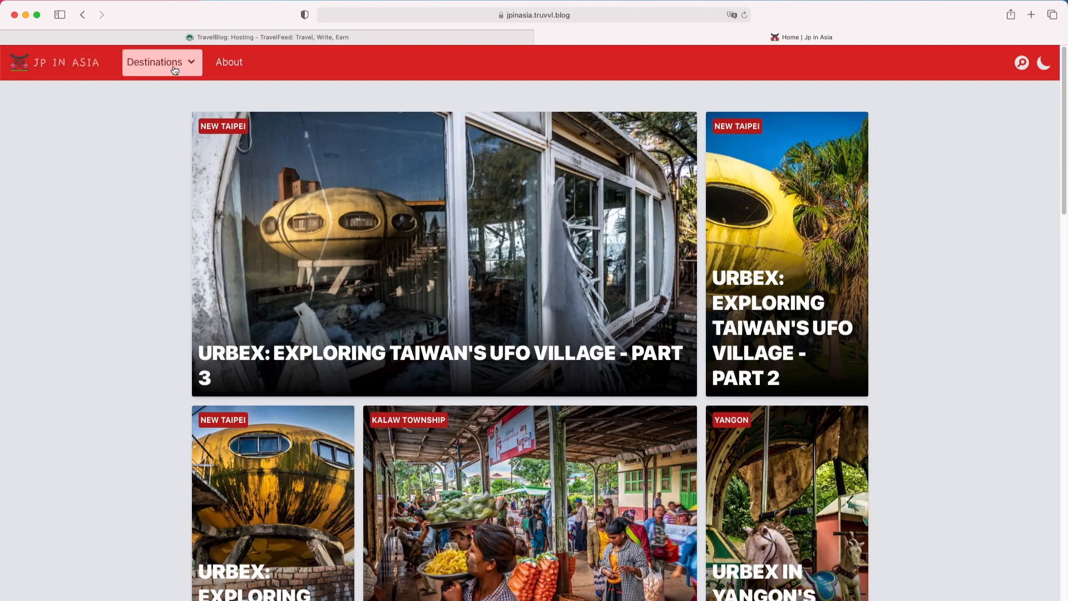
pyautogui.click(174, 70)
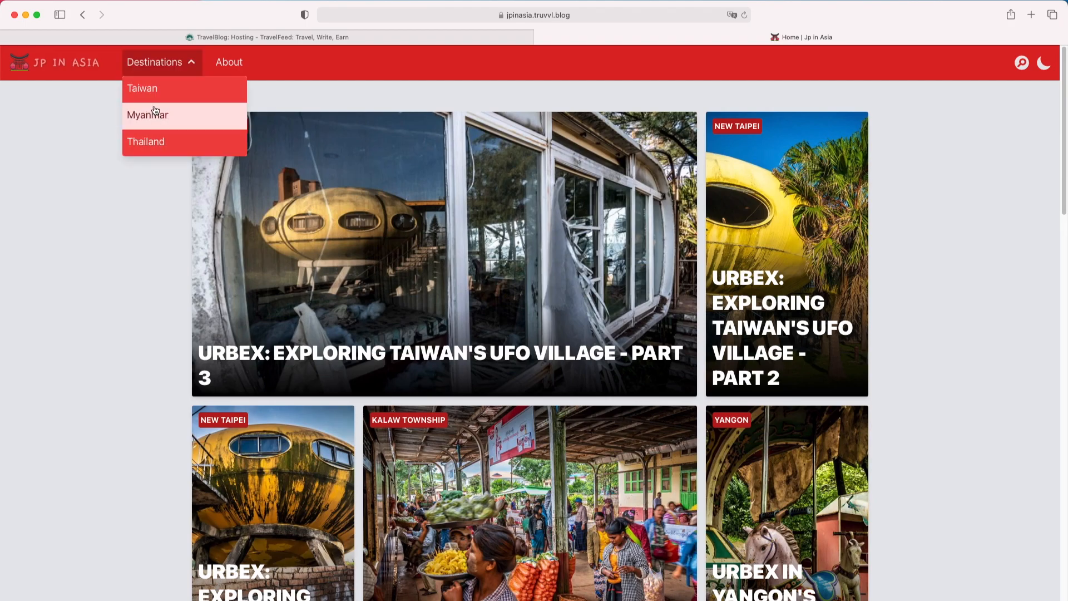
pyautogui.click(104, 145)
pyautogui.scroll(-1, 405, 280)
pyautogui.scroll(-20, 404, 280)
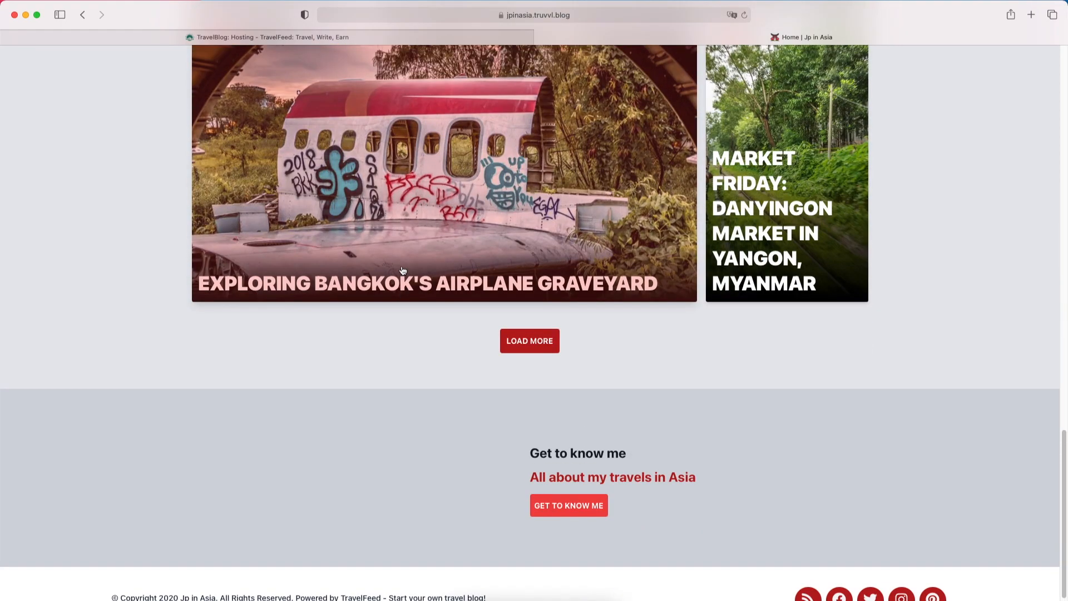
# - Open the post "Exploring Bangkok's Airplane Graveyard" and look through it from start to end
pyautogui.click(402, 270)
pyautogui.scroll(-15, 402, 267)
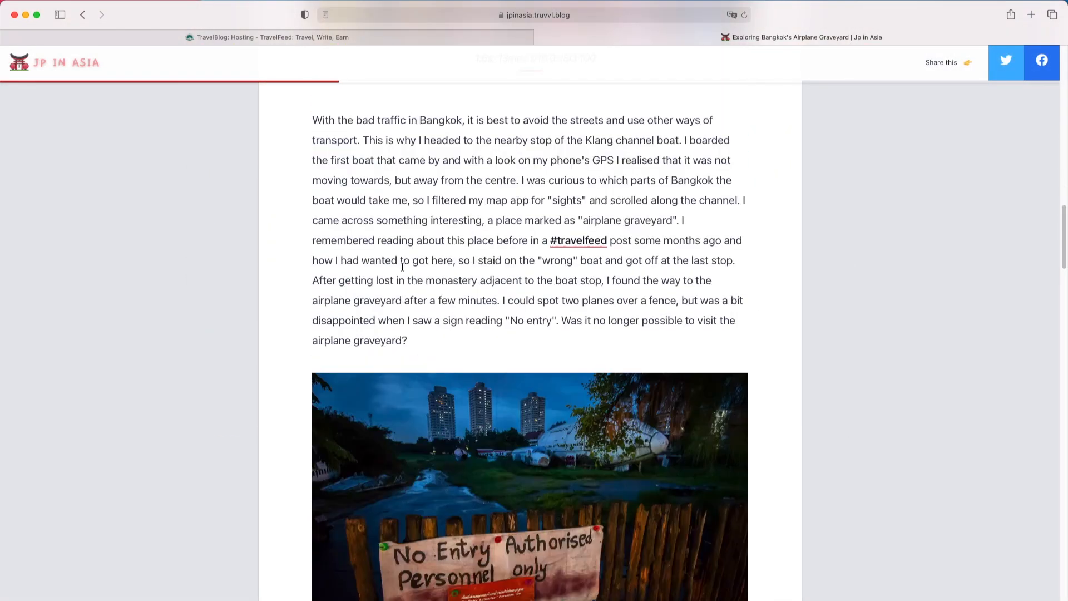
pyautogui.scroll(-20, 402, 268)
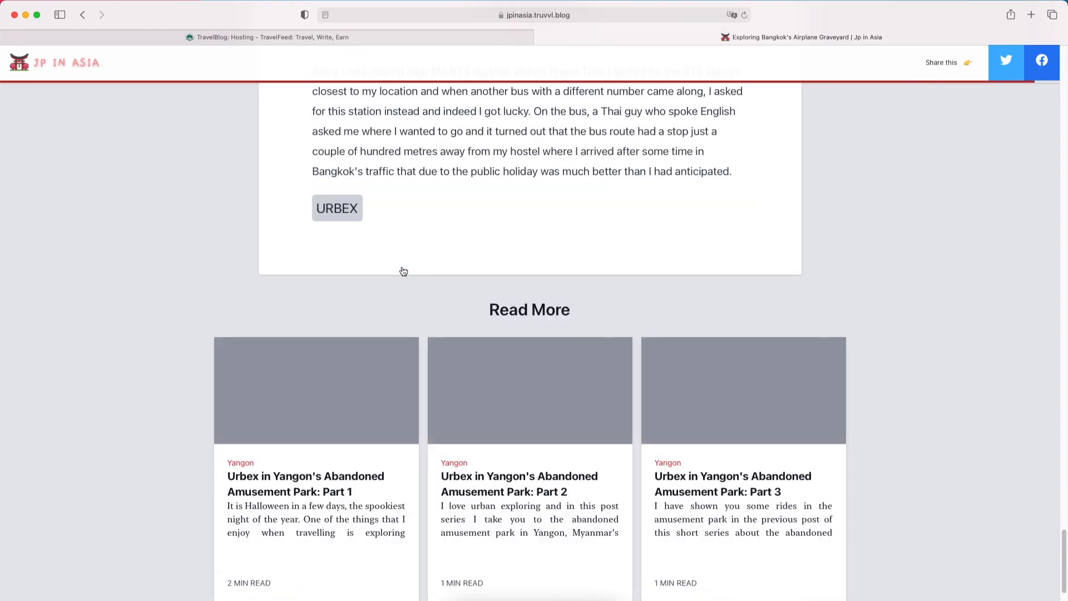
pyautogui.scroll(20, 398, 267)
pyautogui.scroll(15, 473, 257)
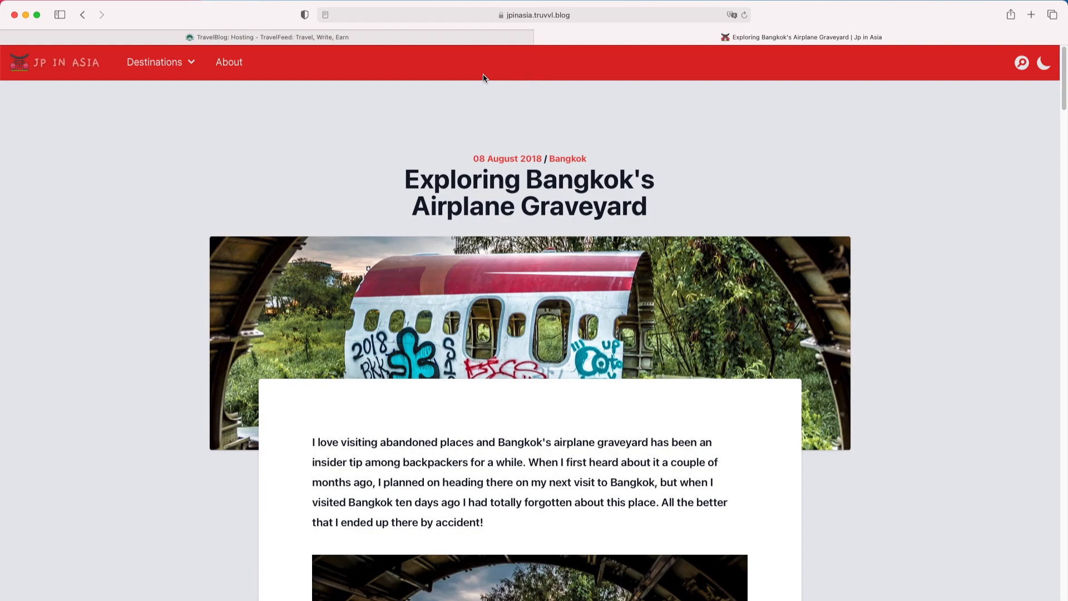
# - Return to the hosting page, open the new blog's site builder and expand the Home page's widgets
pyautogui.click(540, 38)
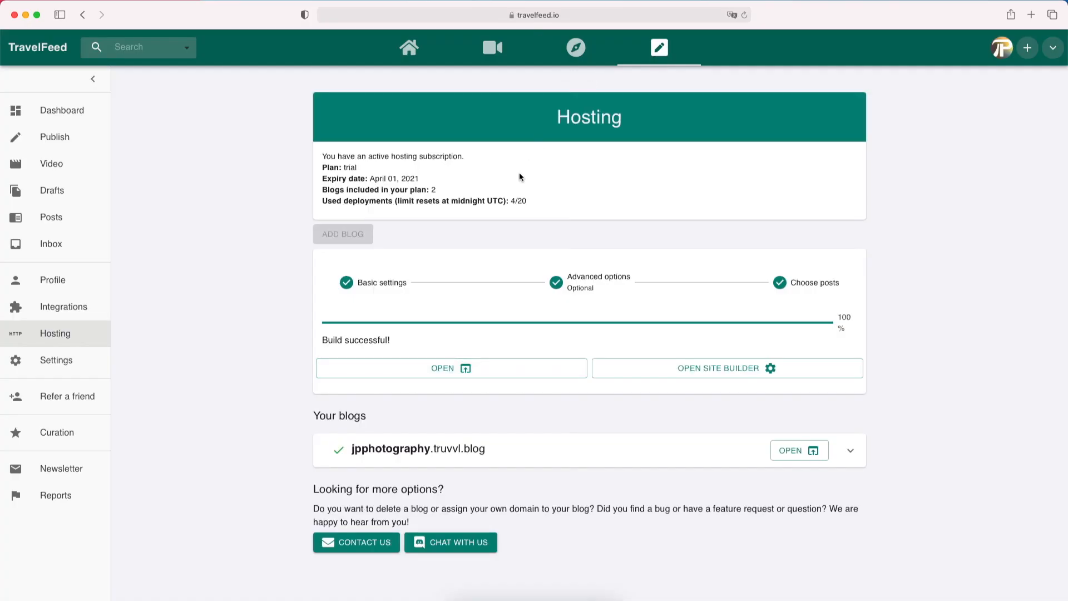
pyautogui.click(688, 372)
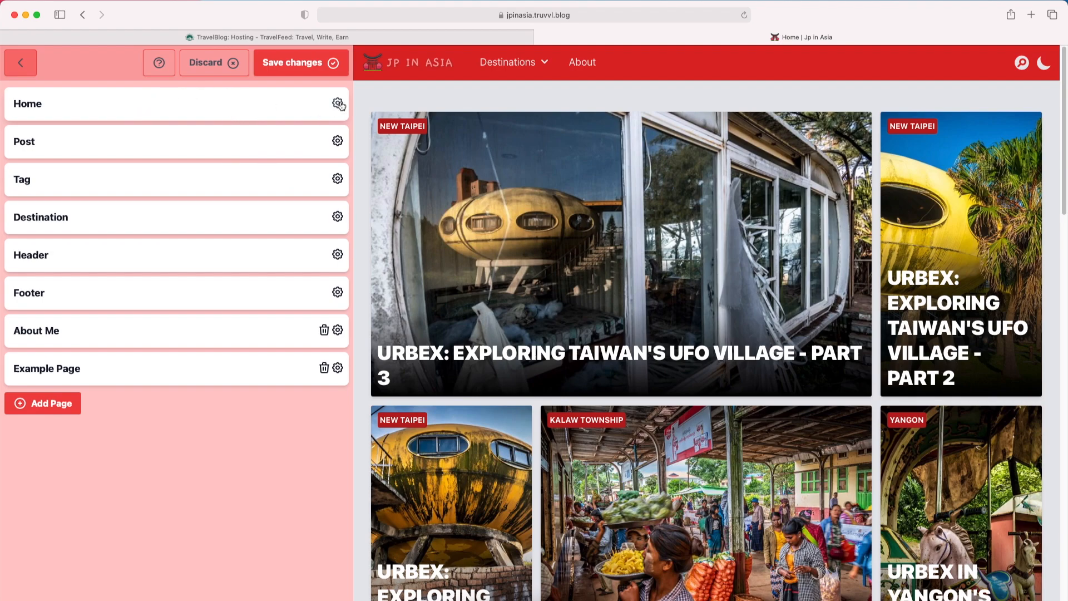
pyautogui.click(256, 108)
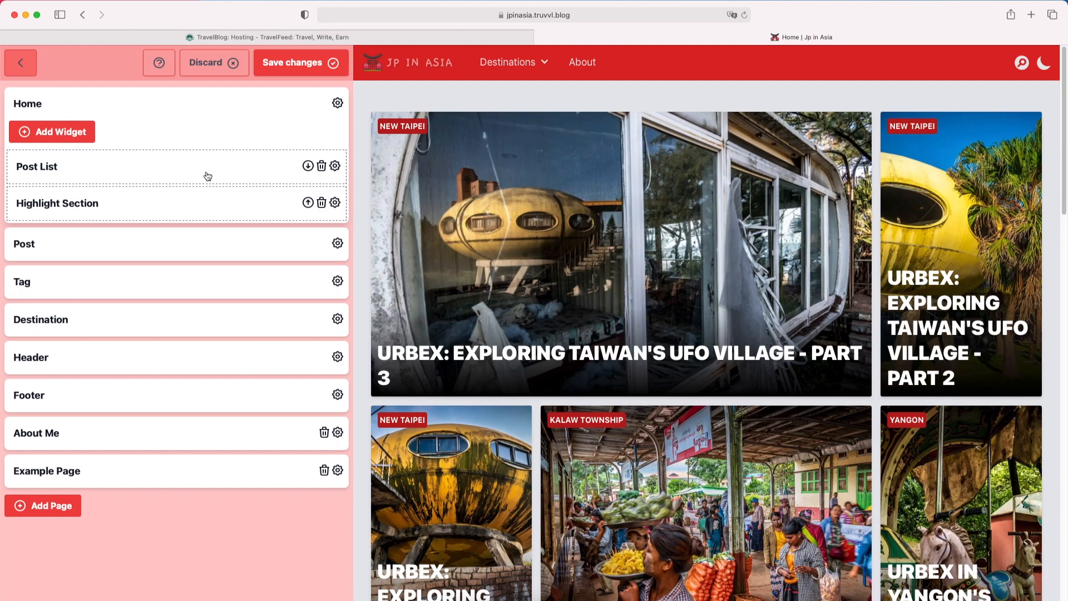
# - Add another Highlight Section to the Home page, title it "My new title" and delete it again
pyautogui.click(66, 132)
pyautogui.click(66, 156)
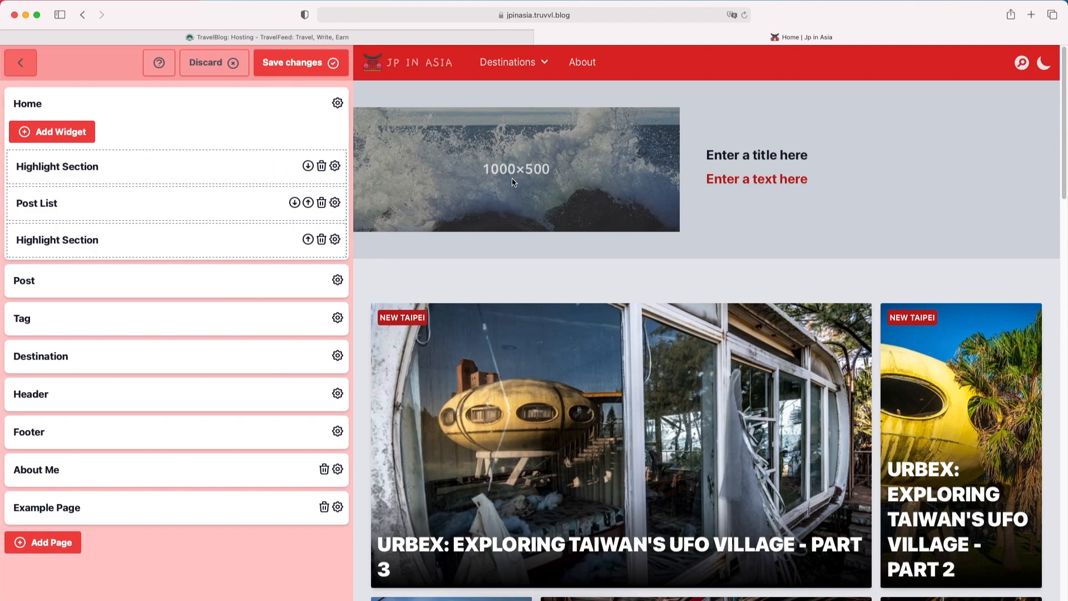
pyautogui.click(335, 165)
pyautogui.click(129, 215)
pyautogui.tripleClick(128, 215)
pyautogui.write('My new title')
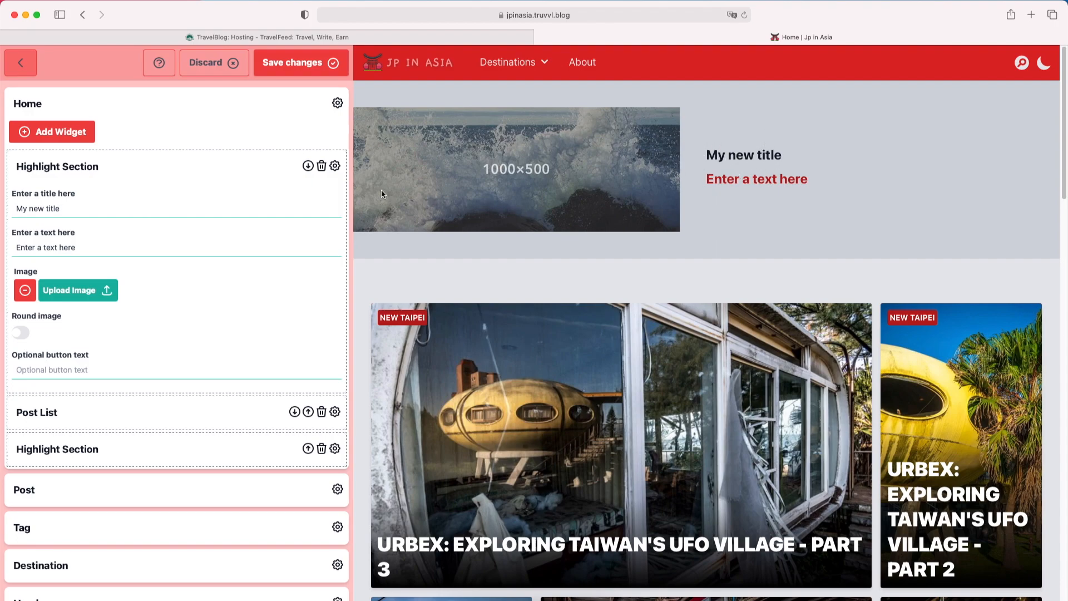
pyautogui.click(323, 167)
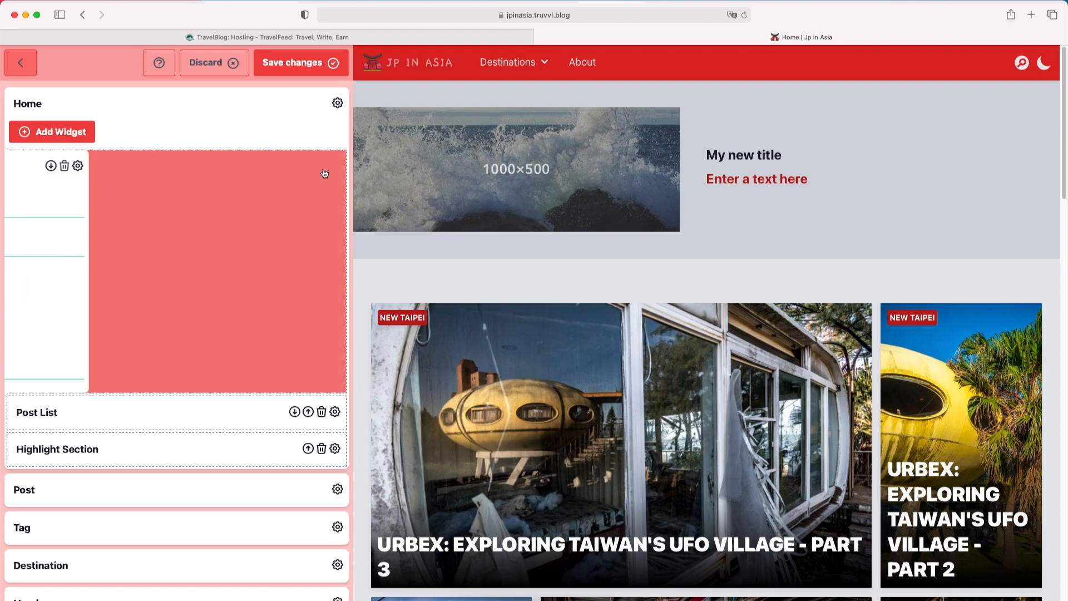
# - Move the "Get to know me" Highlight Section above the Post List on the Home page
pyautogui.scroll(-10, 537, 393)
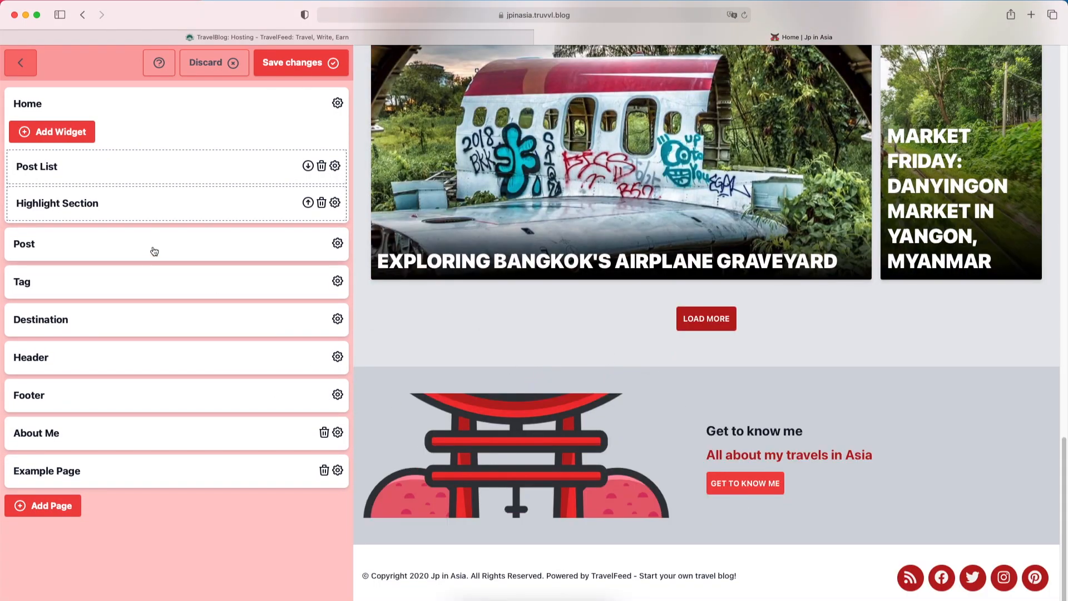
pyautogui.moveTo(89, 206); pyautogui.dragTo(125, 167)
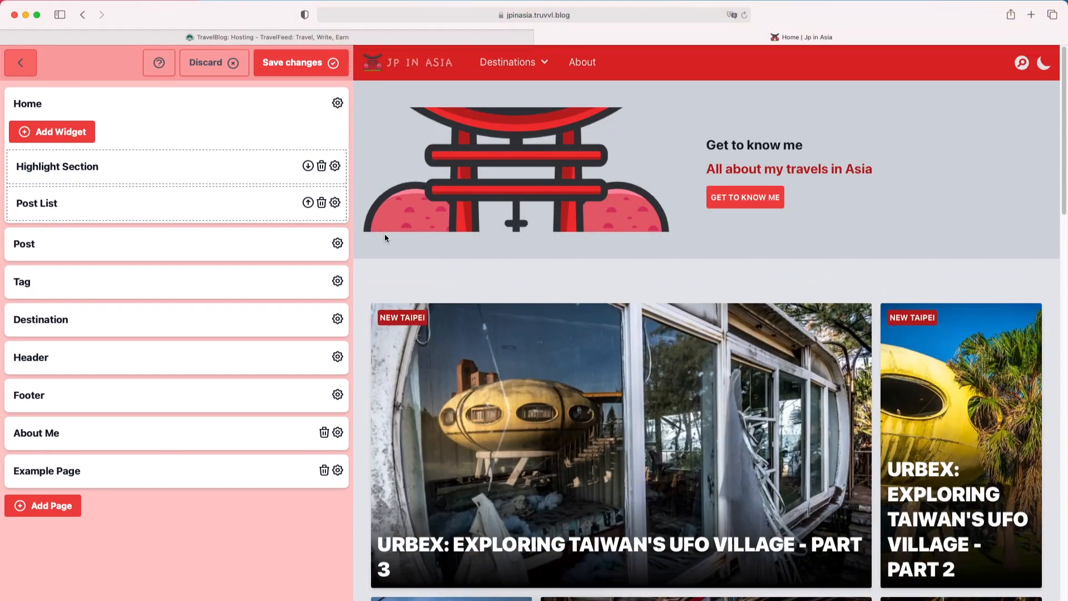
pyautogui.click(308, 166)
pyautogui.click(308, 202)
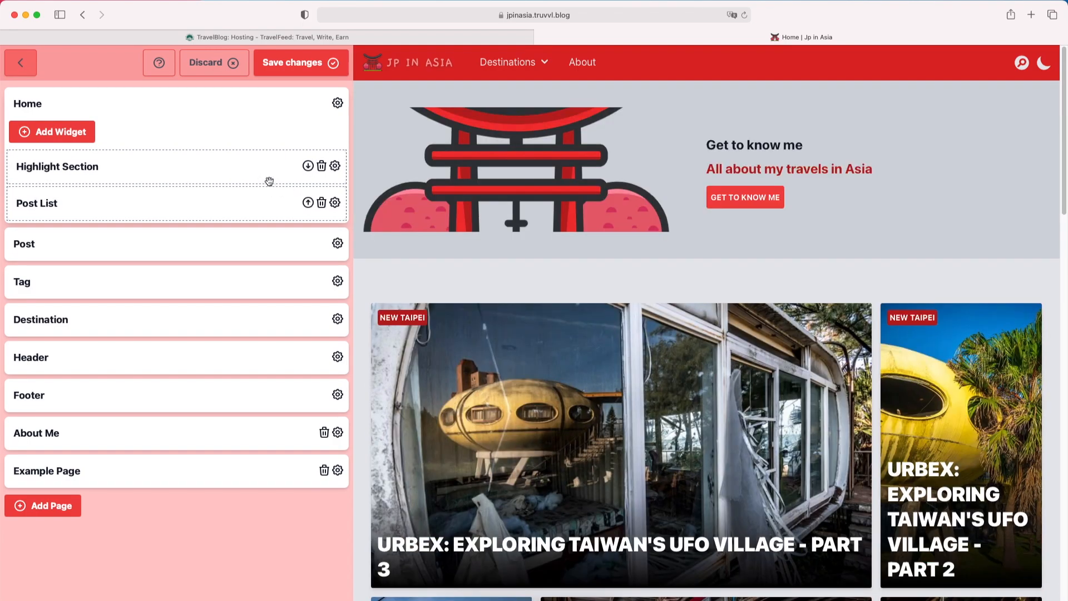
# - Replace the Highlight Section's image with monkey.jpg and make the image round
pyautogui.click(335, 165)
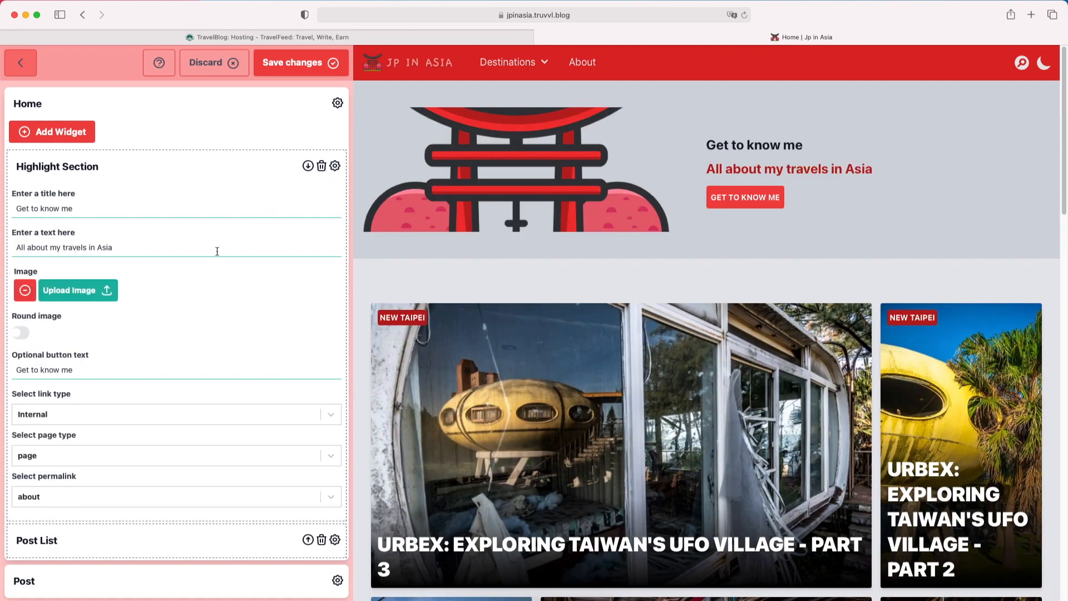
pyautogui.click(100, 299)
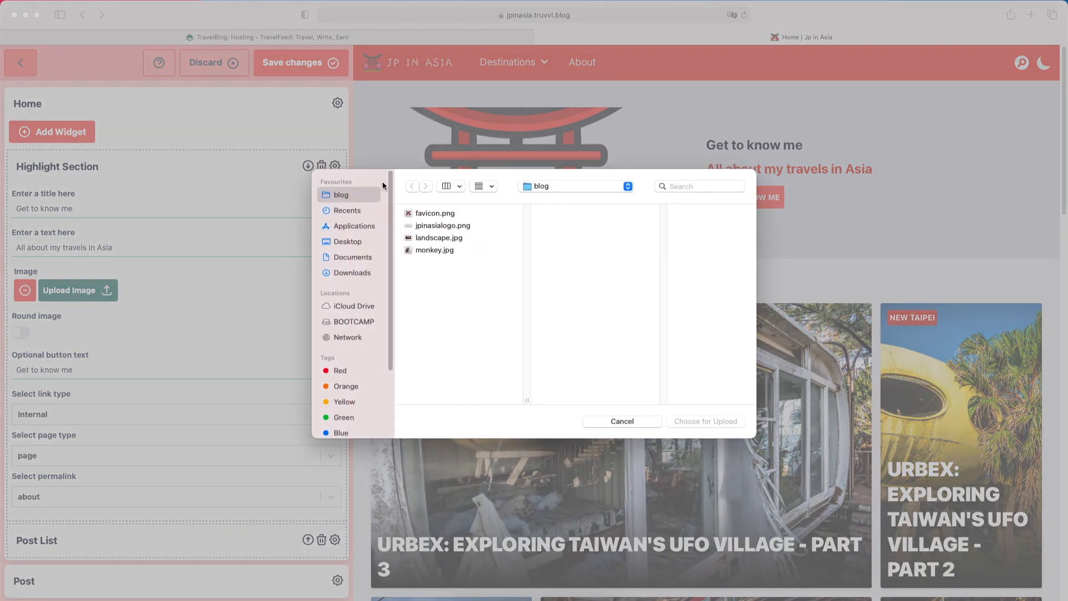
pyautogui.click(438, 250)
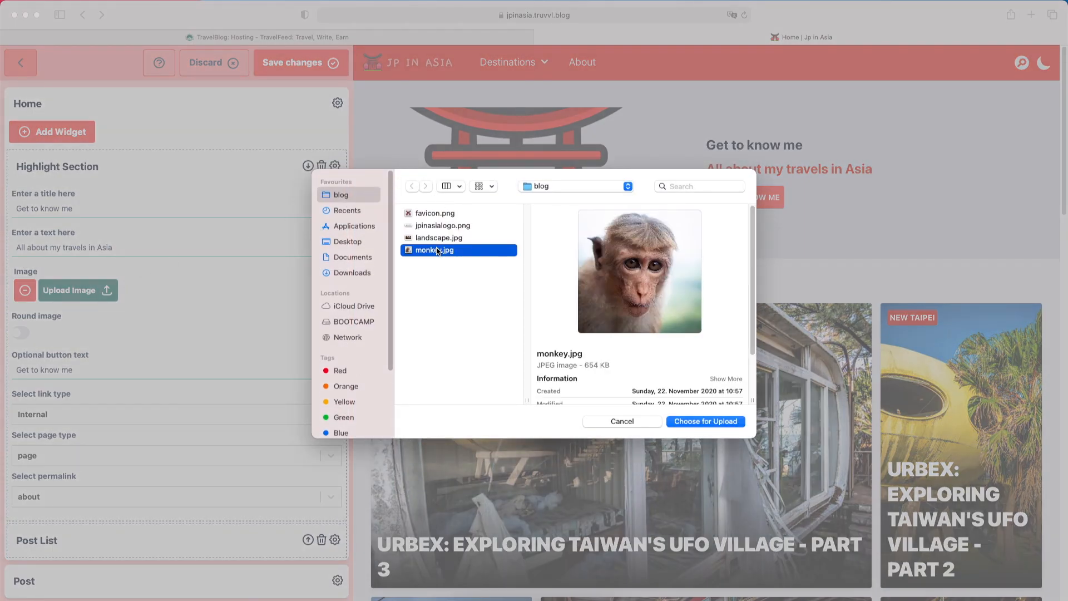
pyautogui.click(695, 421)
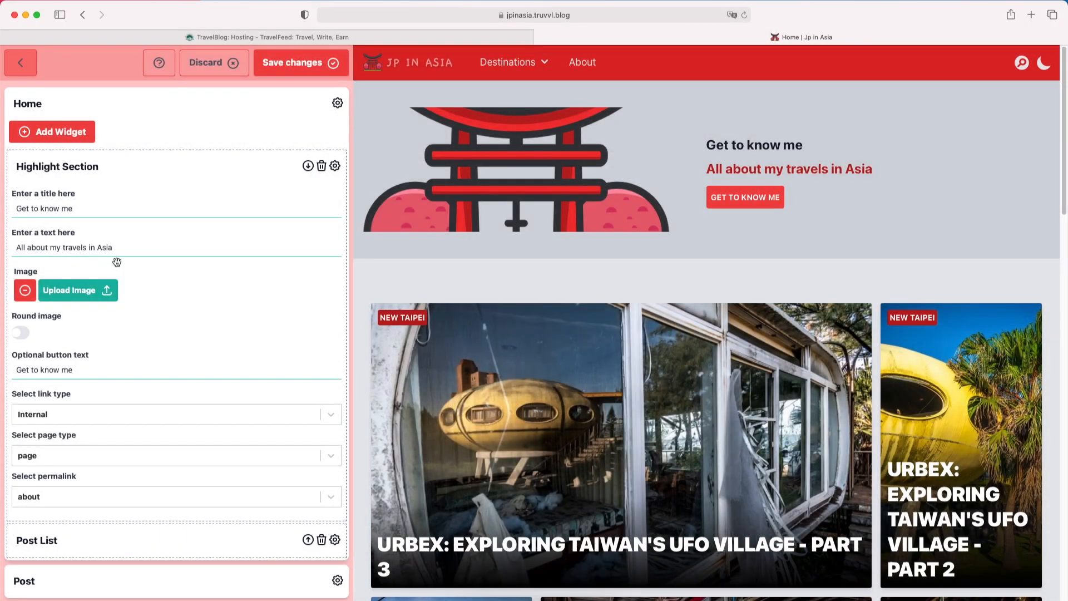
pyautogui.tripleClick(77, 208)
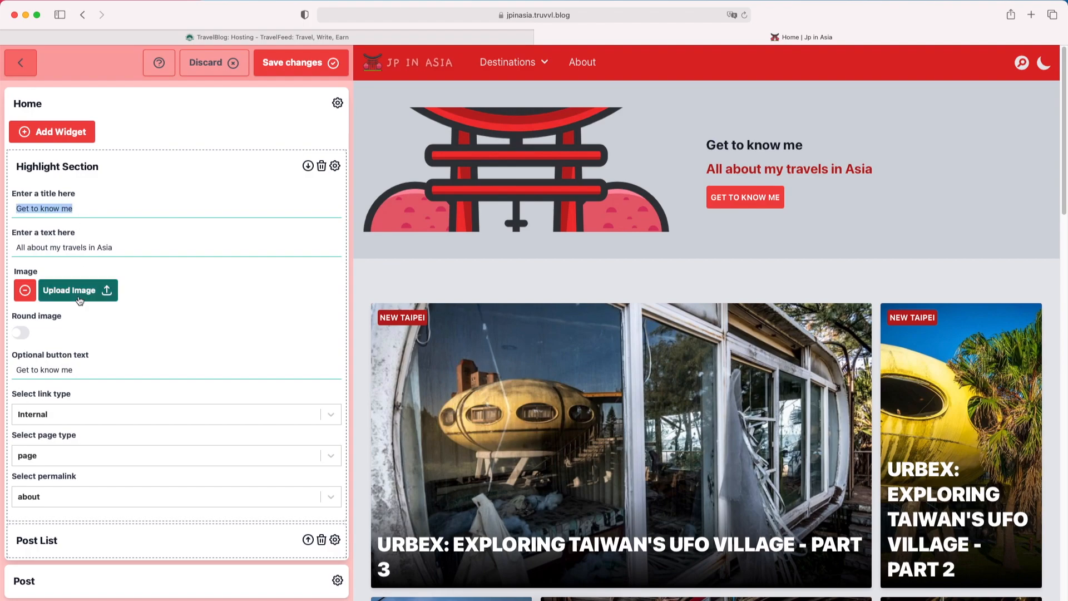
pyautogui.click(22, 334)
# - Set the Highlight Section's title to "Welcome to my blog!" and its text to "Check out my posts below"
pyautogui.tripleClick(64, 214)
pyautogui.write('Welcome to my blog!')
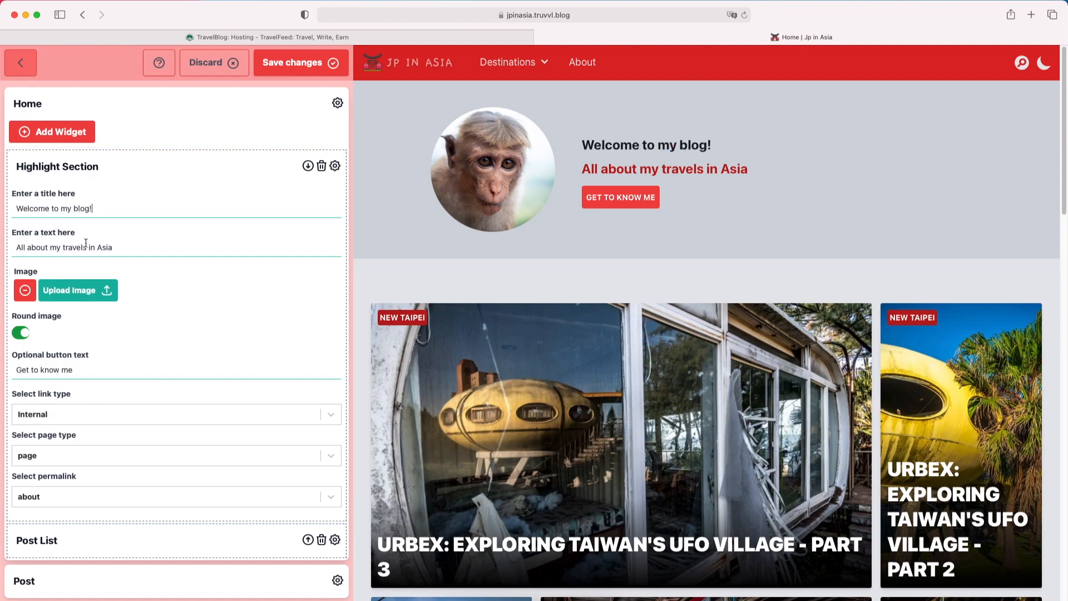
pyautogui.tripleClick(86, 244)
pyautogui.write('Check out ')
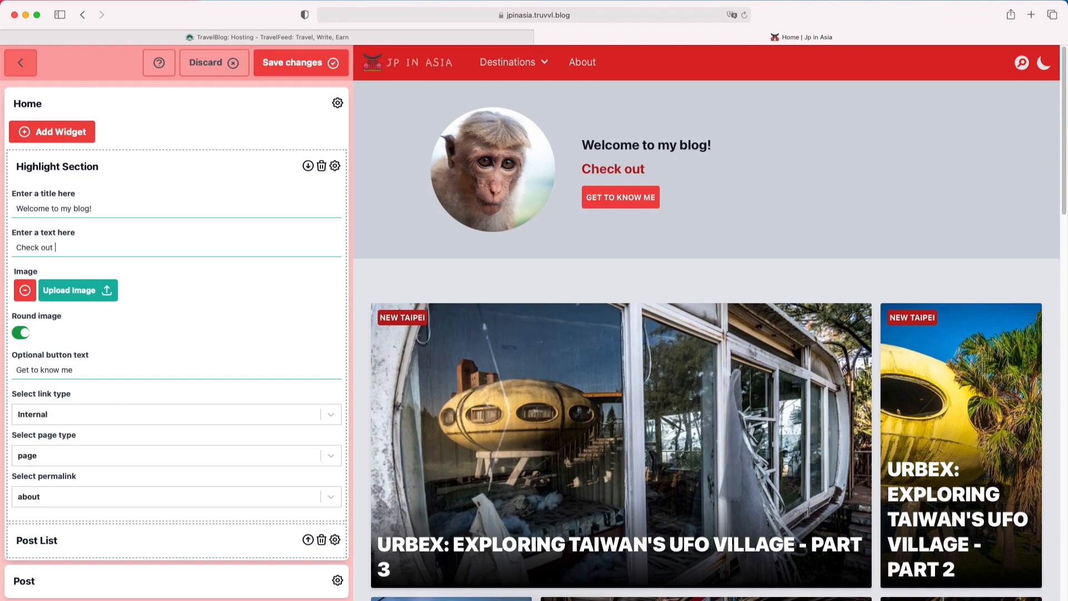
pyautogui.write('my posts wi')
pyautogui.press('BackSpace')
pyautogui.press('BackSpace')
pyautogui.write('below')
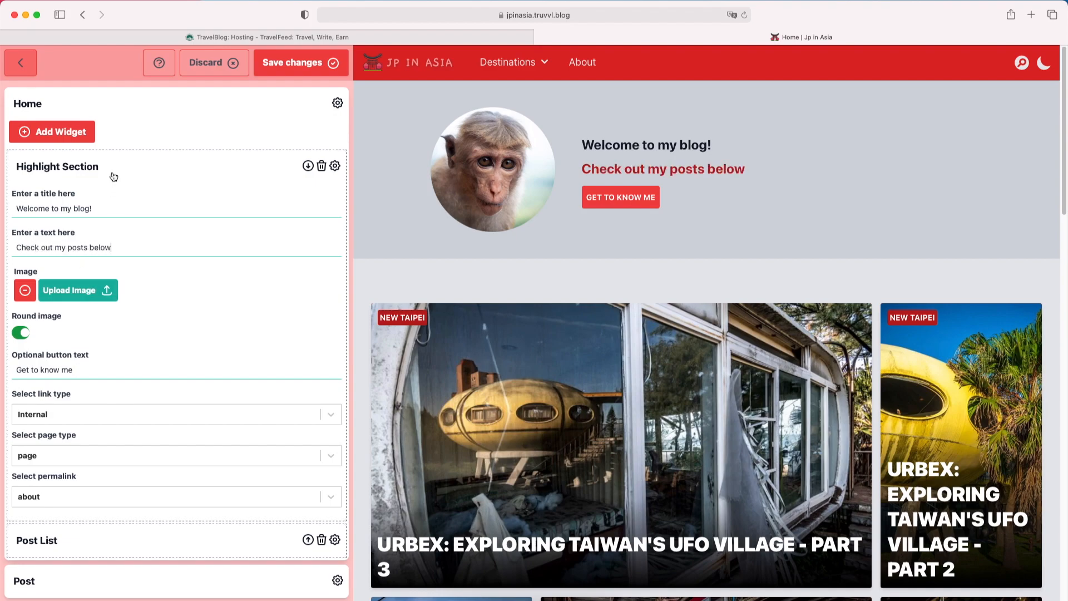
pyautogui.click(114, 176)
# - Set the Post List's theme to Minimal Singapore and look over the post layout
pyautogui.click(110, 205)
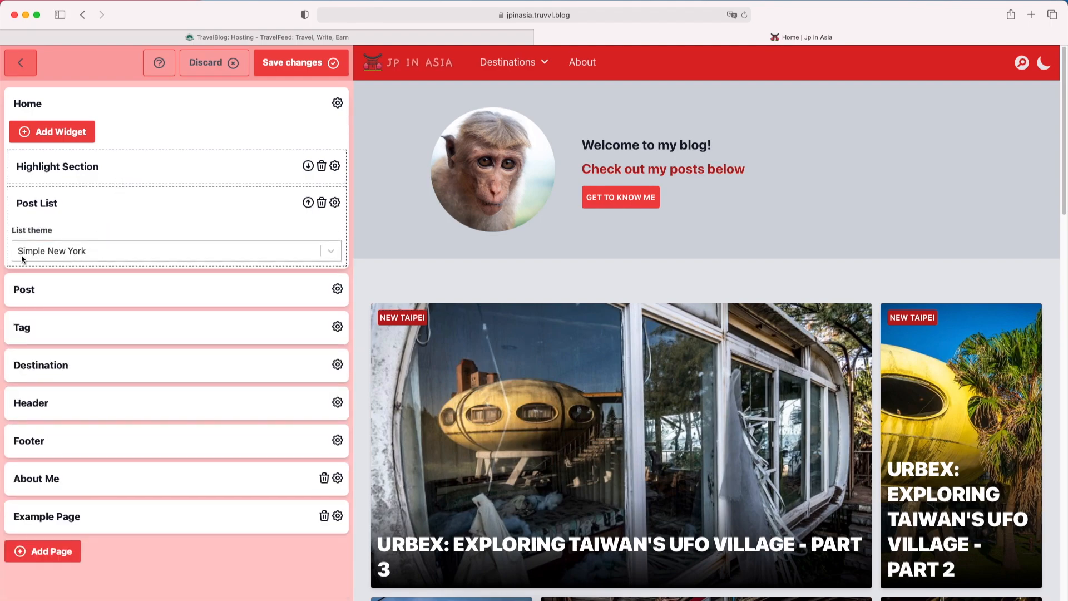
pyautogui.click(101, 256)
pyautogui.click(60, 281)
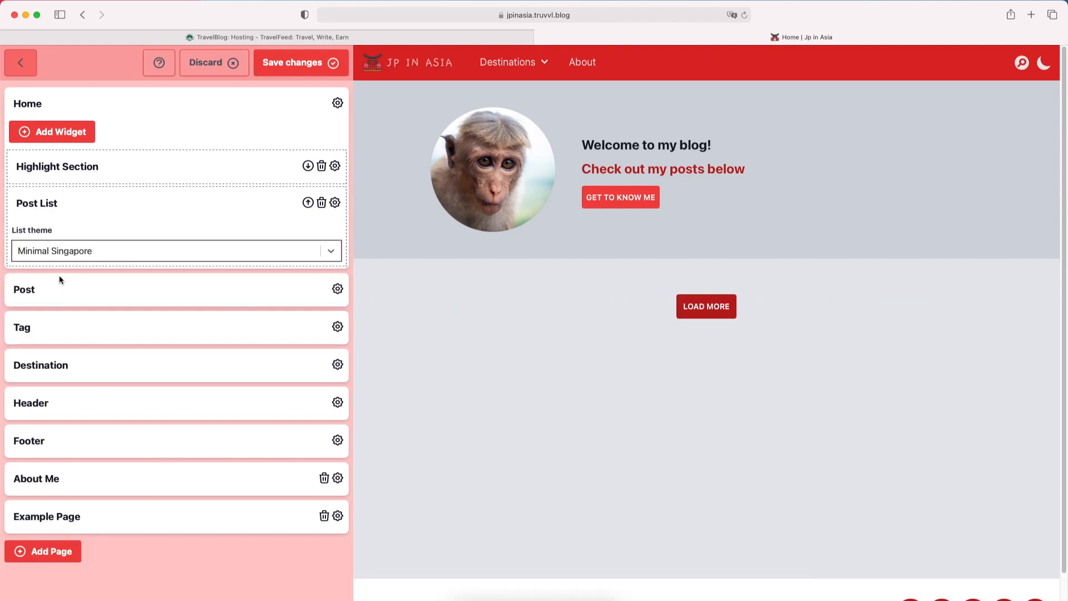
pyautogui.scroll(-3, 534, 340)
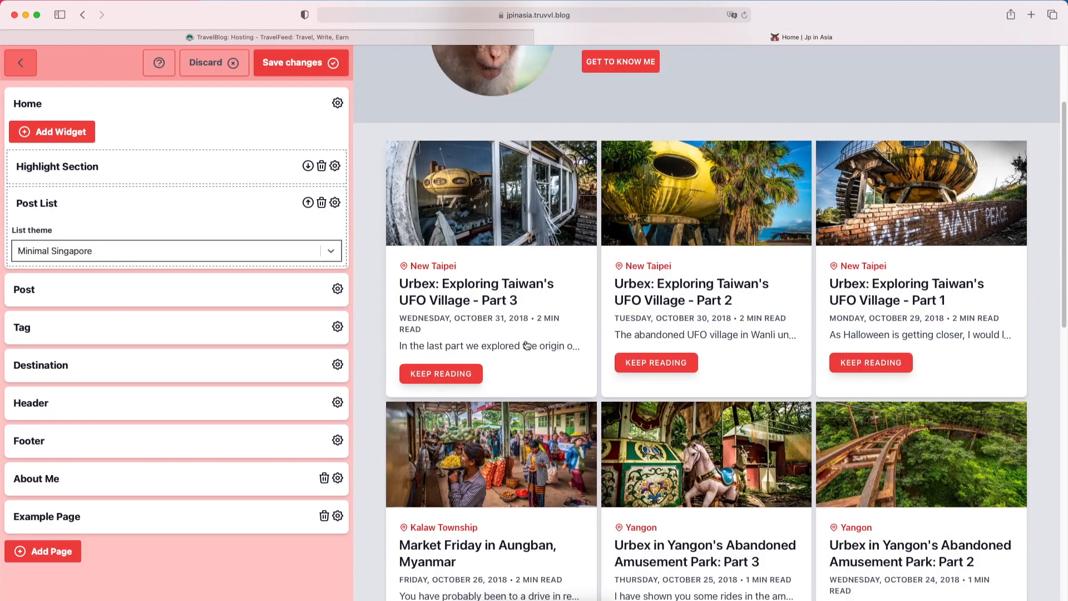
pyautogui.scroll(1, 423, 315)
# - Set the Post List's theme to Elegant London and look over the post layout
pyautogui.click(304, 254)
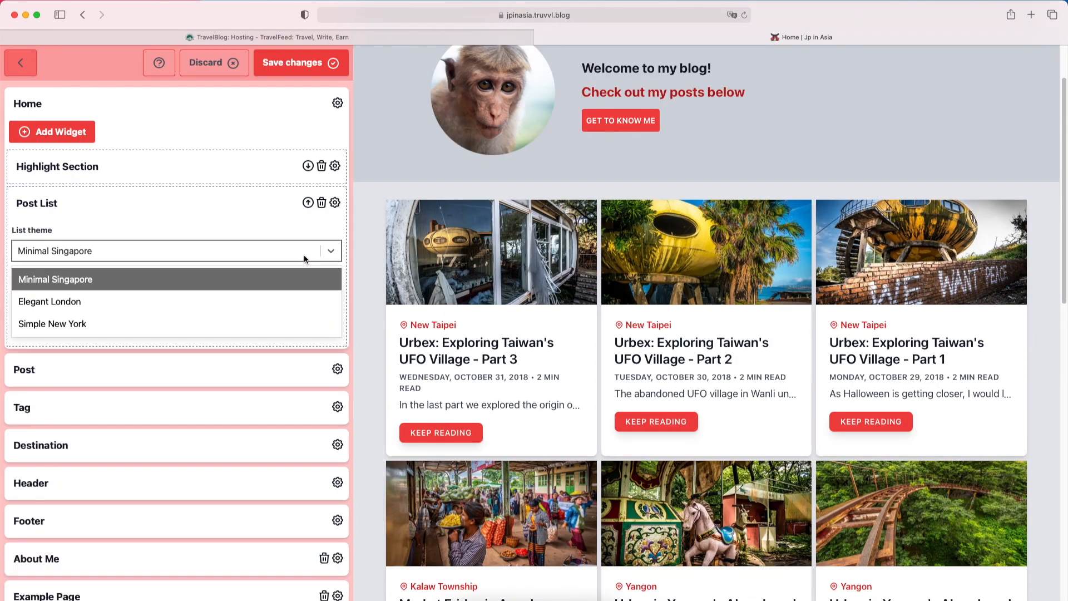
pyautogui.click(267, 295)
pyautogui.scroll(-12, 493, 338)
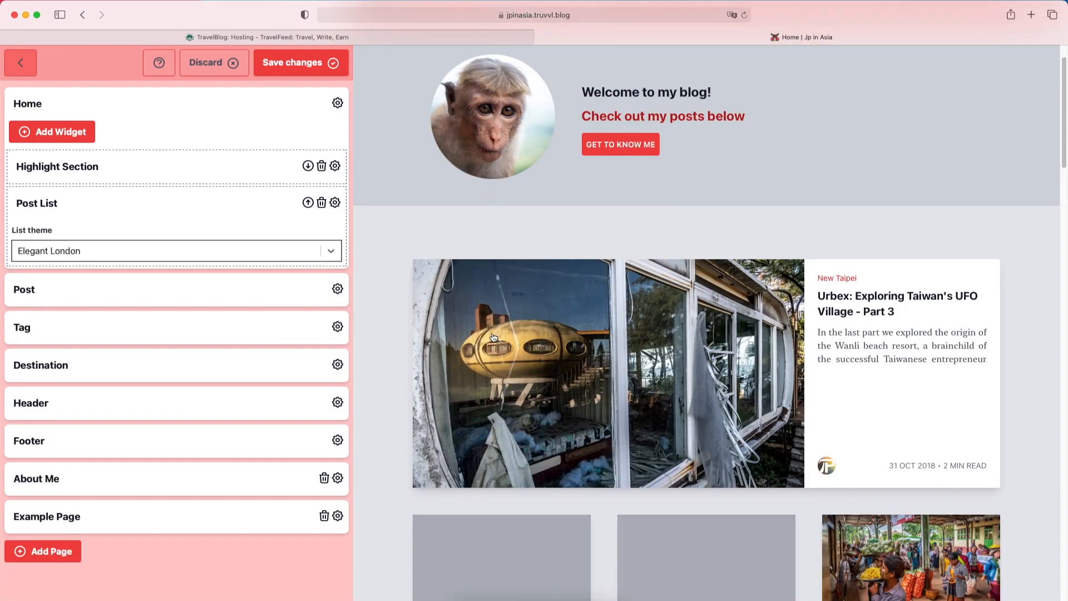
pyautogui.scroll(12, 493, 337)
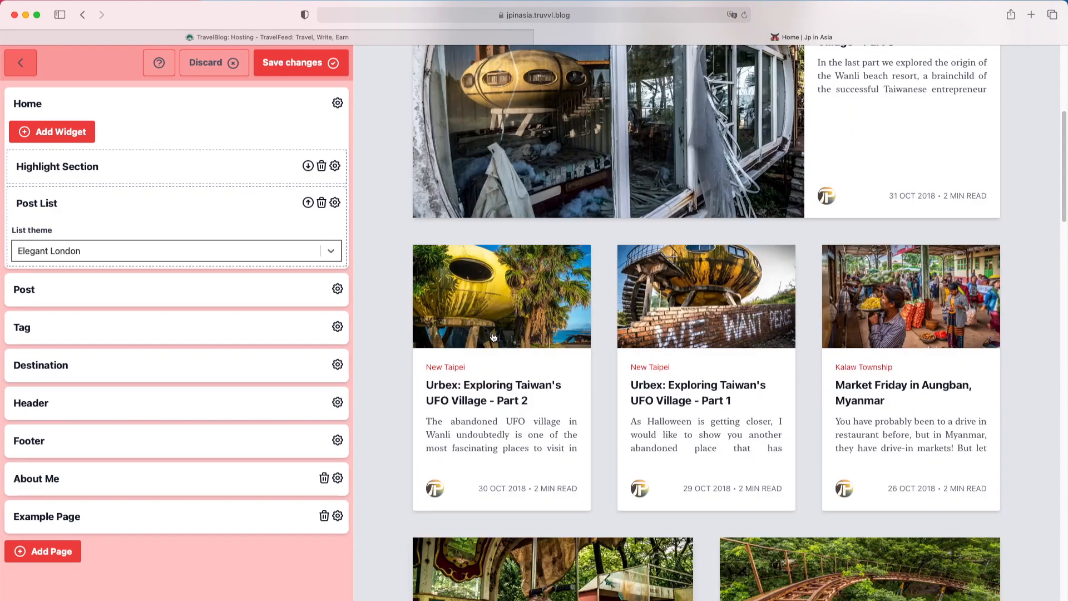
# - Replace the Post page's Post Content and Read more widgets with a Main Area with Sidebar widget
pyautogui.click(268, 294)
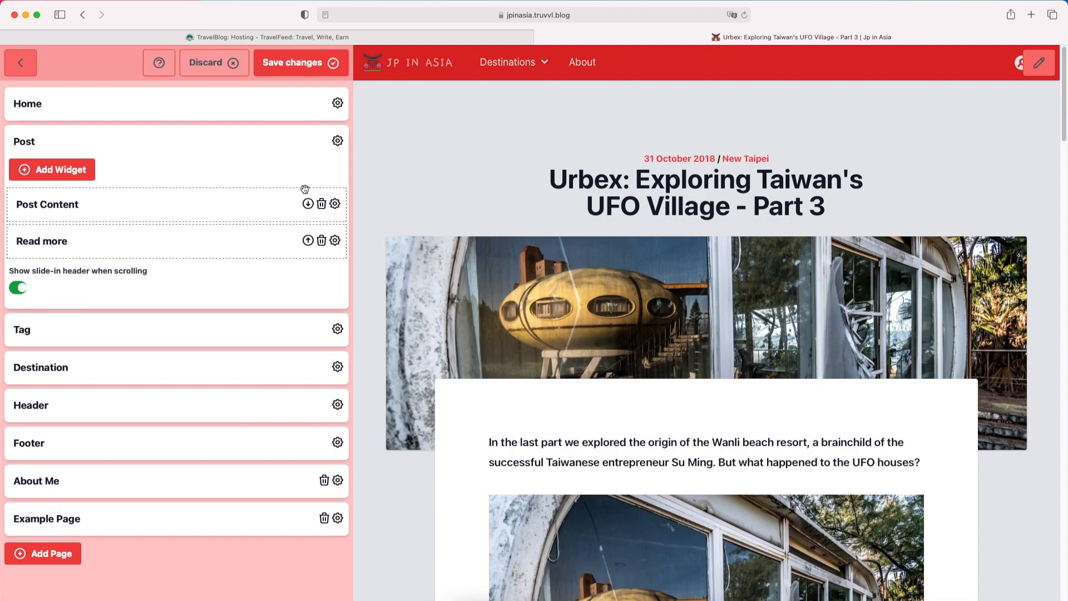
pyautogui.click(322, 203)
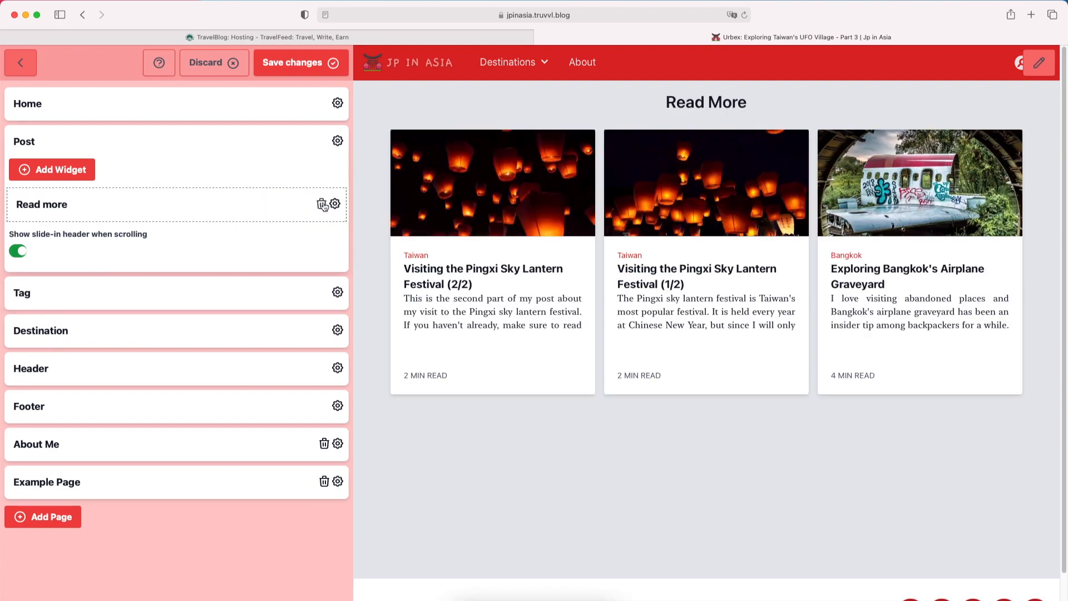
pyautogui.click(323, 207)
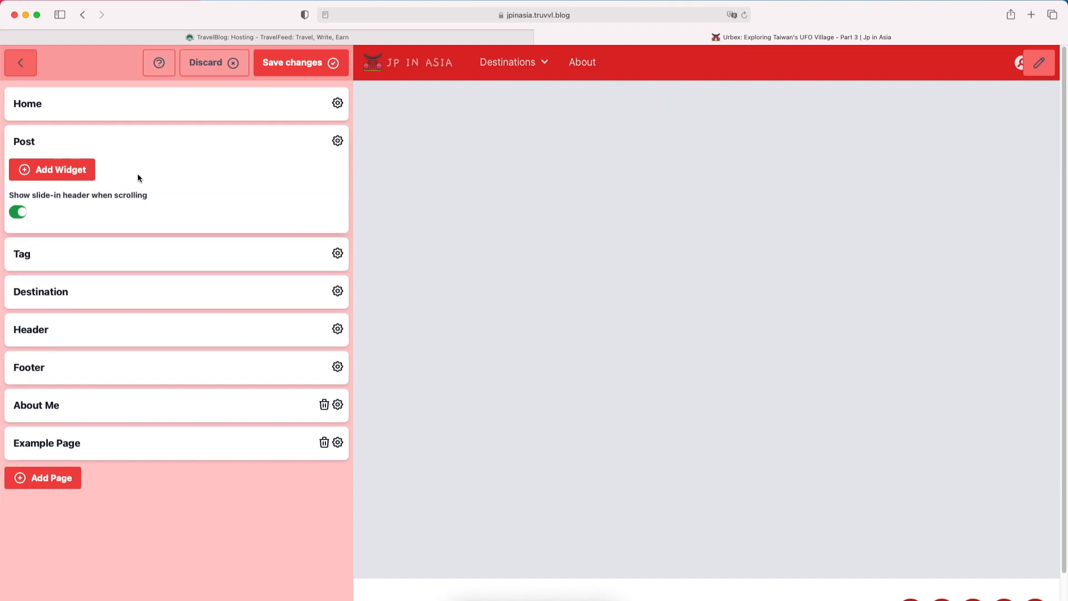
pyautogui.click(92, 176)
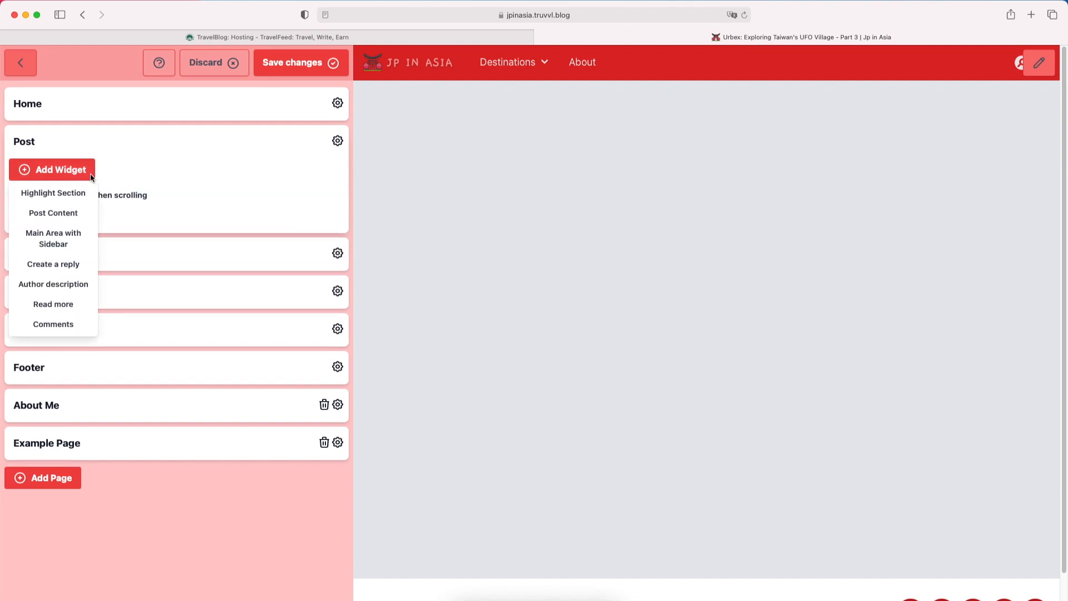
pyautogui.click(53, 242)
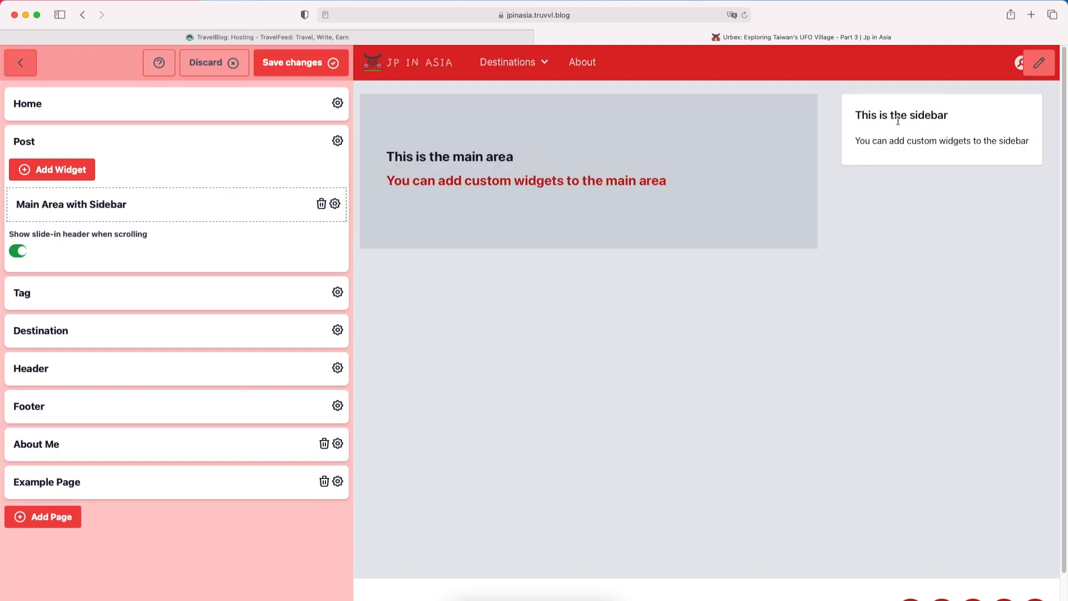
# - Add Latest Posts, Social Media and Banner widgets to the sidebar of the Post page's Main Area with Sidebar
pyautogui.click(335, 204)
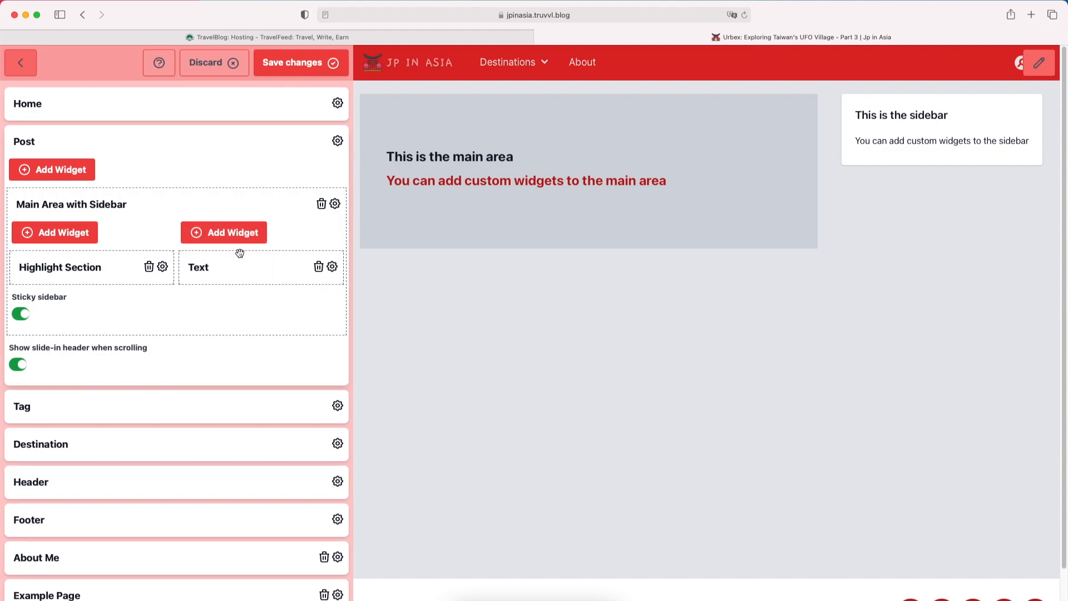
pyautogui.click(225, 234)
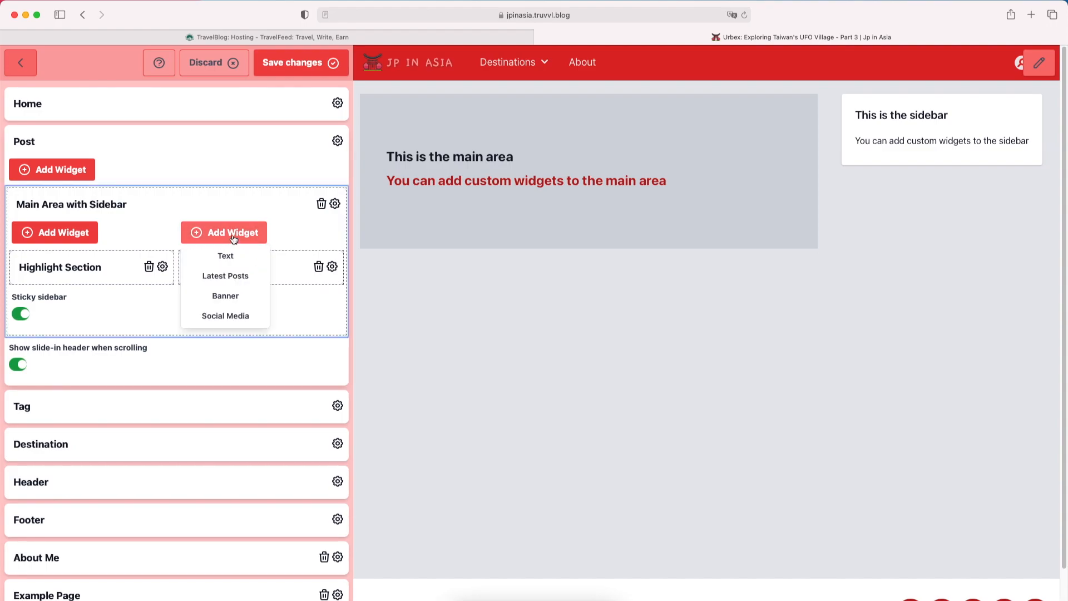
pyautogui.click(222, 276)
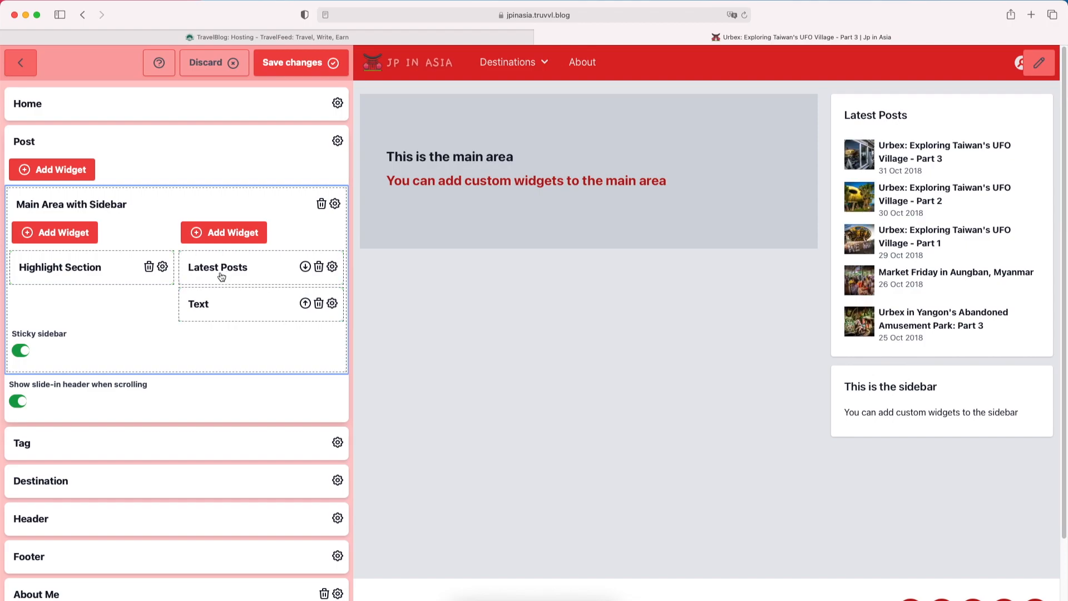
pyautogui.click(223, 241)
pyautogui.click(222, 296)
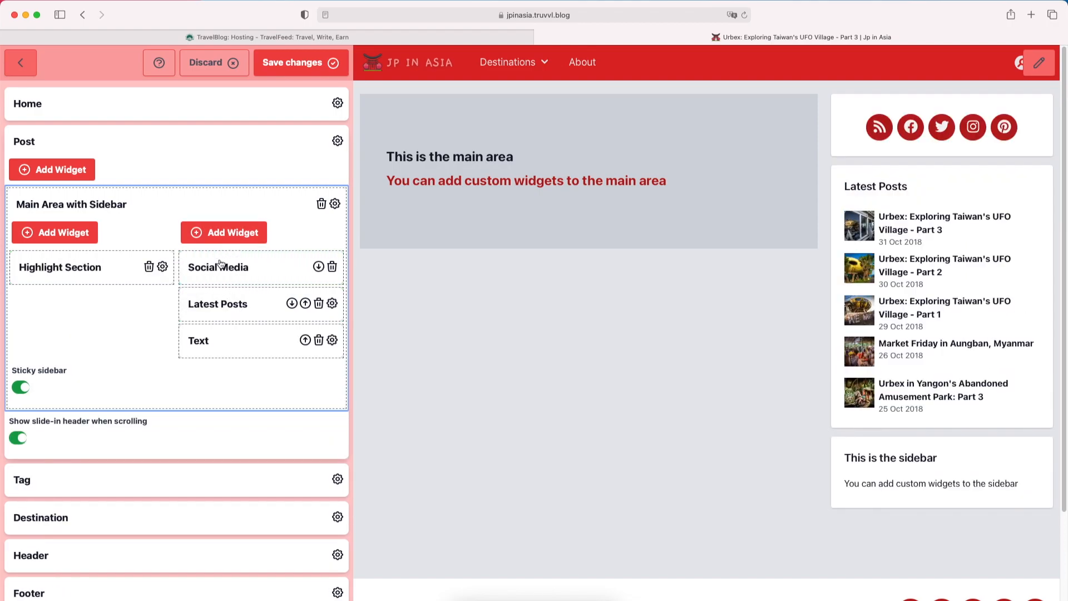
pyautogui.click(245, 239)
pyautogui.click(232, 274)
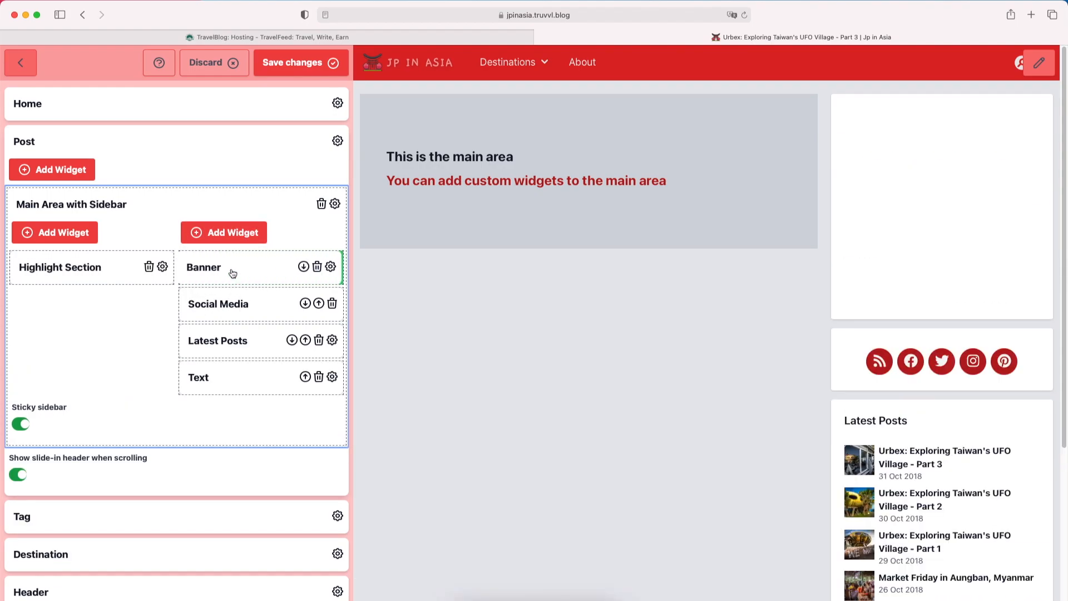
# - Look at the Banner widget's settings and move the Text widget above it as the sidebar's first widget
pyautogui.moveTo(232, 270); pyautogui.dragTo(229, 282)
pyautogui.click(214, 272)
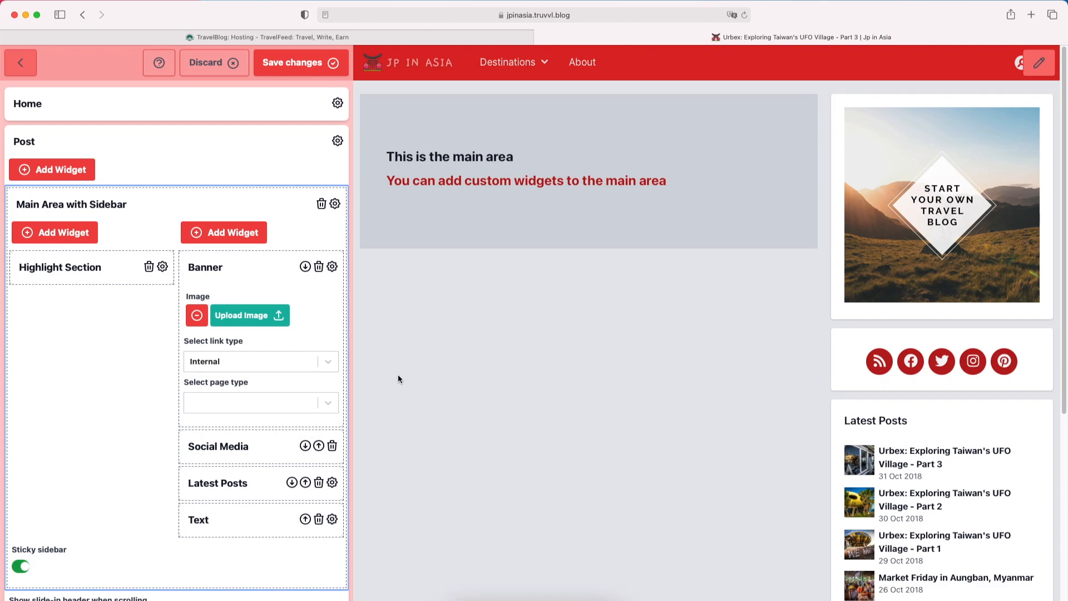
pyautogui.moveTo(230, 271)
pyautogui.mouseDown()
pyautogui.moveTo(244, 287)
pyautogui.moveTo(231, 274)
pyautogui.mouseUp()
pyautogui.moveTo(213, 527); pyautogui.dragTo(214, 264)
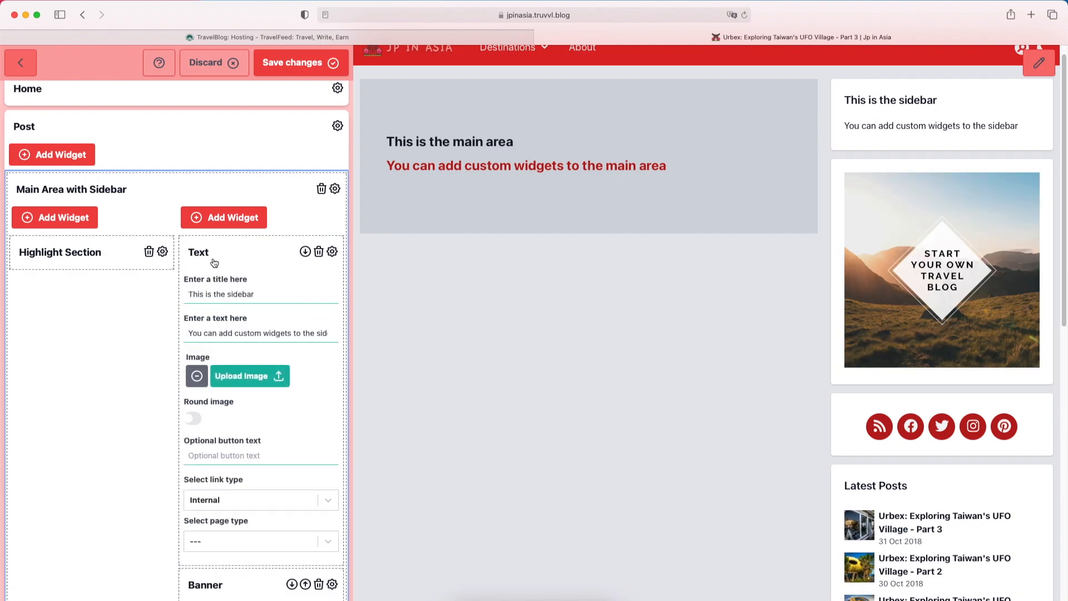
# - Set the sidebar Text widget's title to "My blog about asia" and its text to "Here you find everything about my travels"
pyautogui.tripleClick(232, 294)
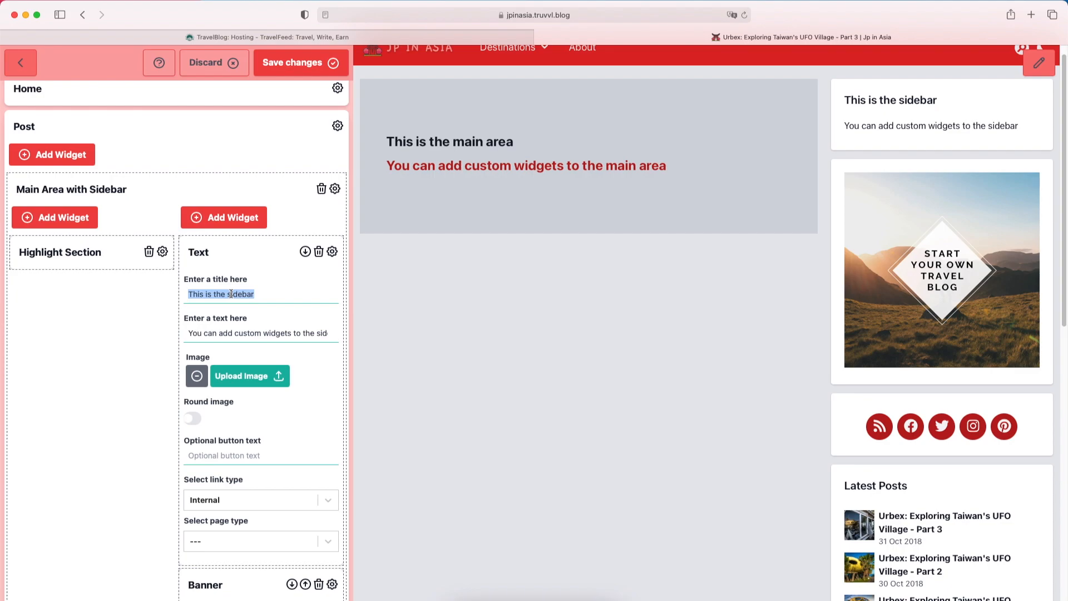
pyautogui.write('My blog about asia')
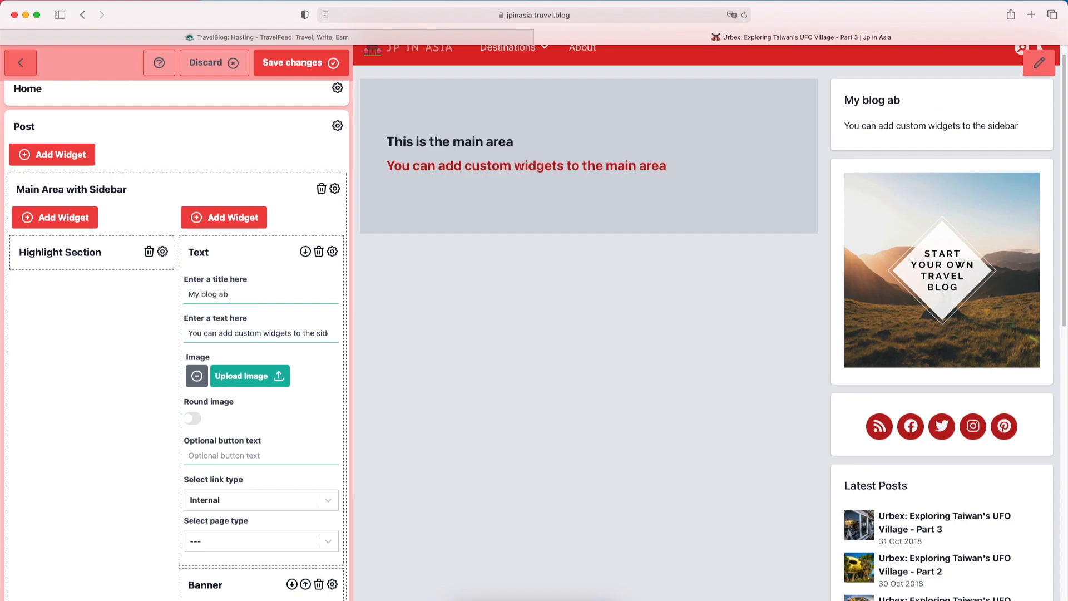
pyautogui.press('Tab')
pyautogui.write('Here y')
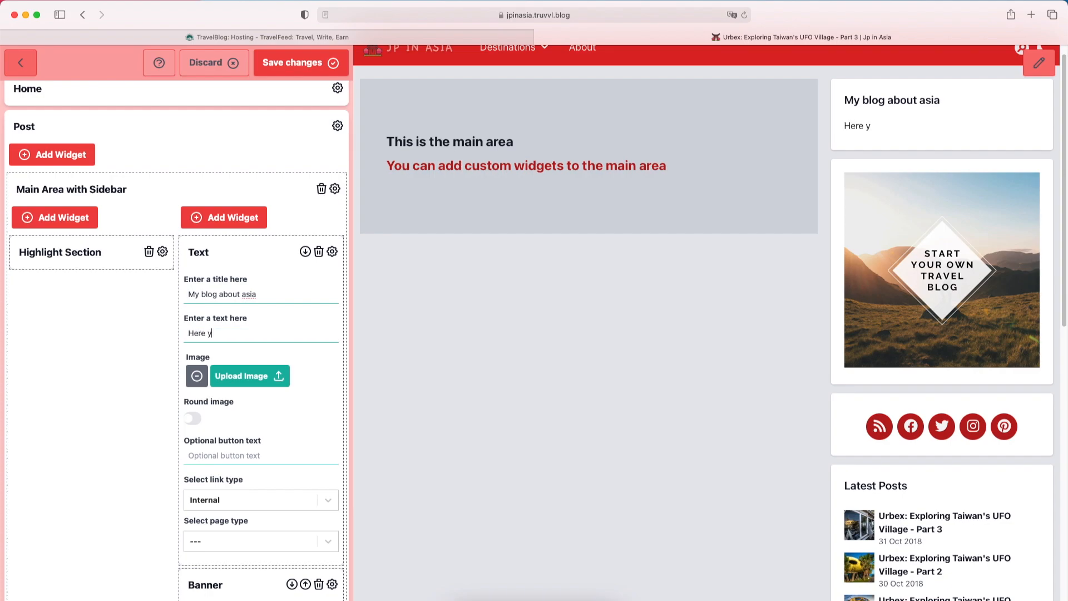
pyautogui.write('ou find everything a')
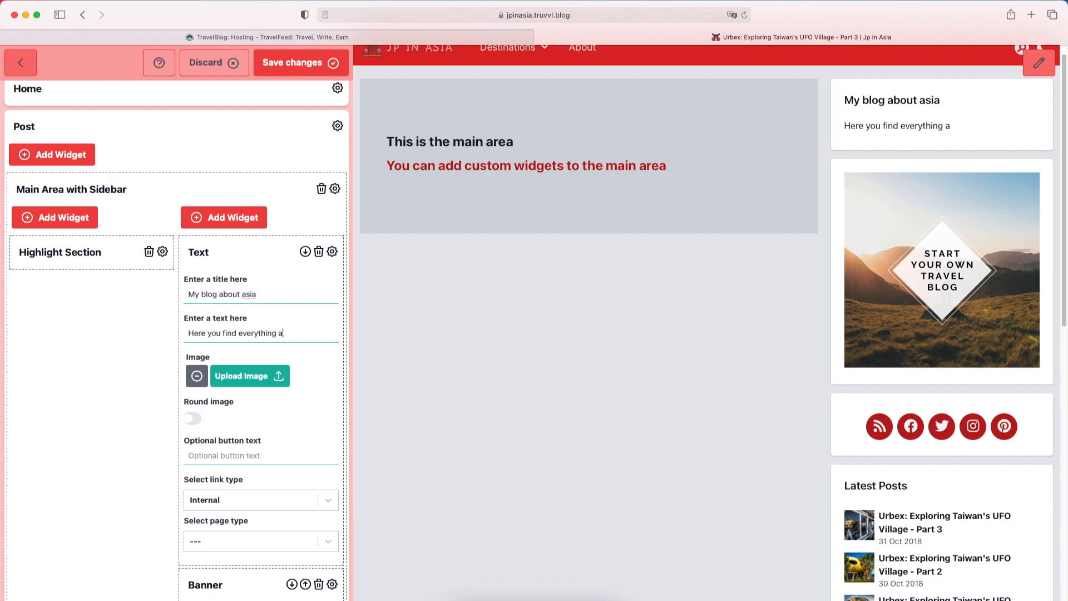
pyautogui.write('bout my travels')
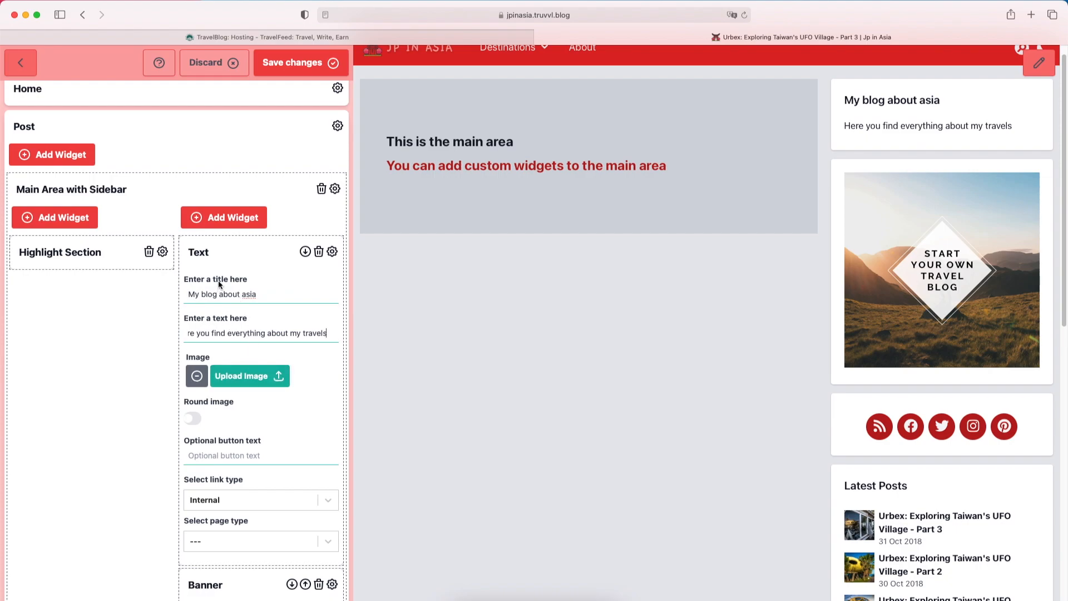
pyautogui.click(224, 255)
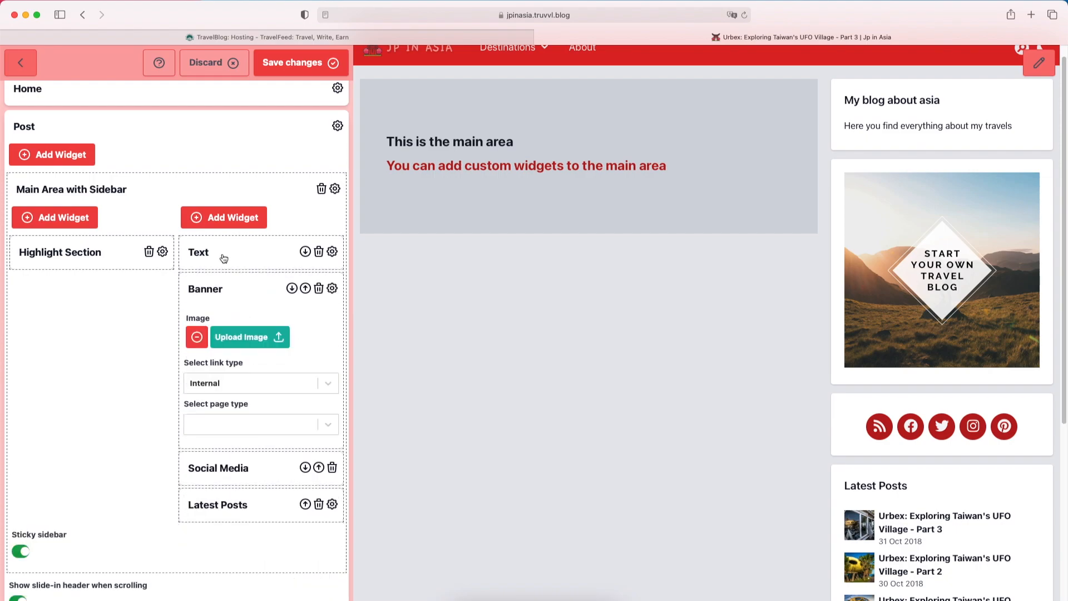
# - Replace the Highlight Section in the Post page's main area with a Post Content widget and look over the post
pyautogui.click(149, 252)
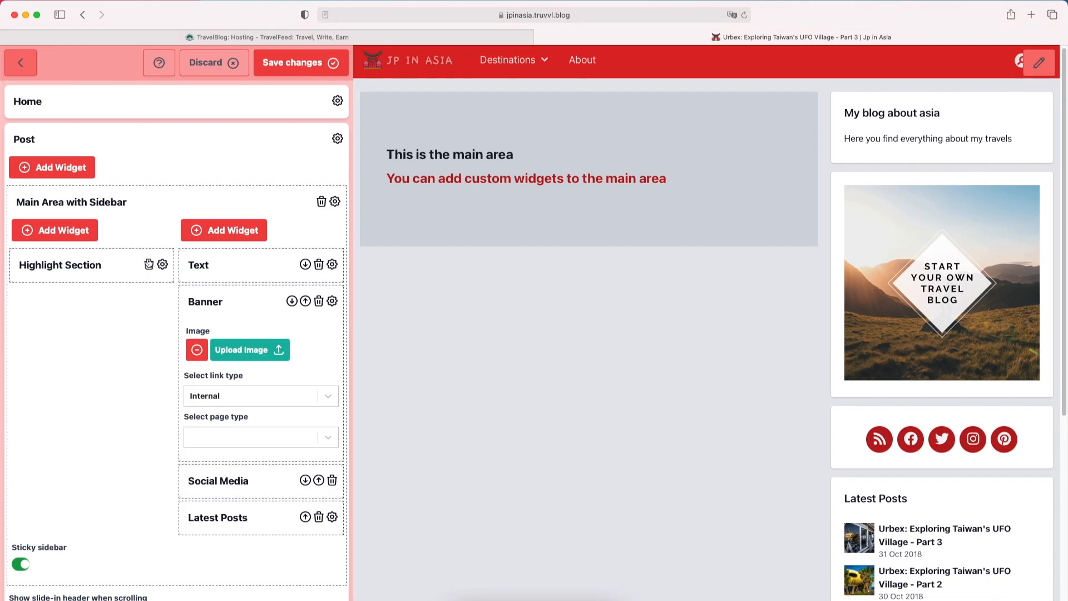
pyautogui.click(83, 242)
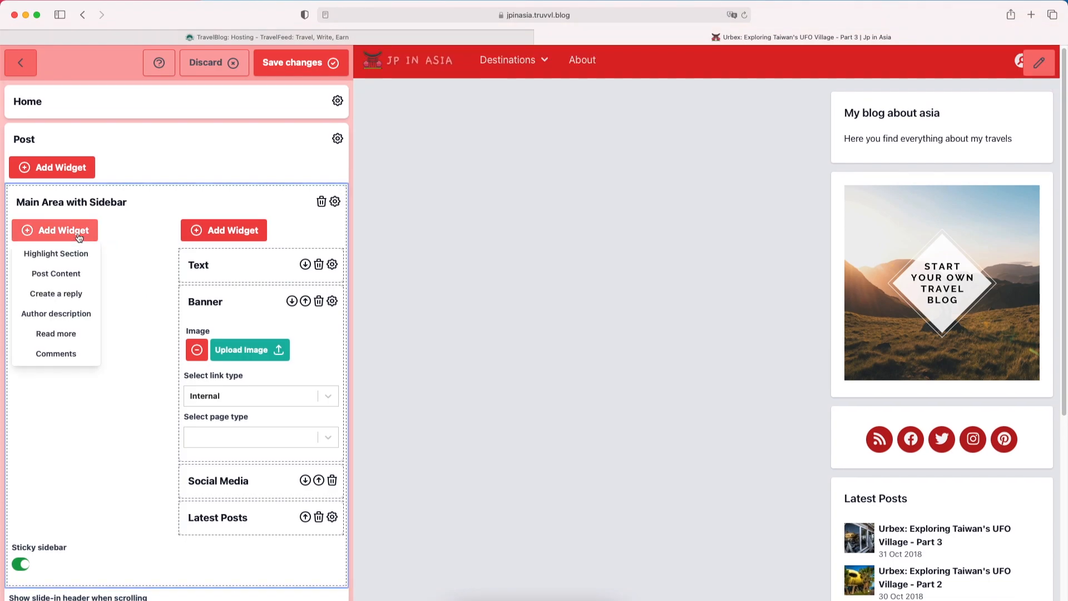
pyautogui.click(78, 272)
pyautogui.scroll(-15, 650, 247)
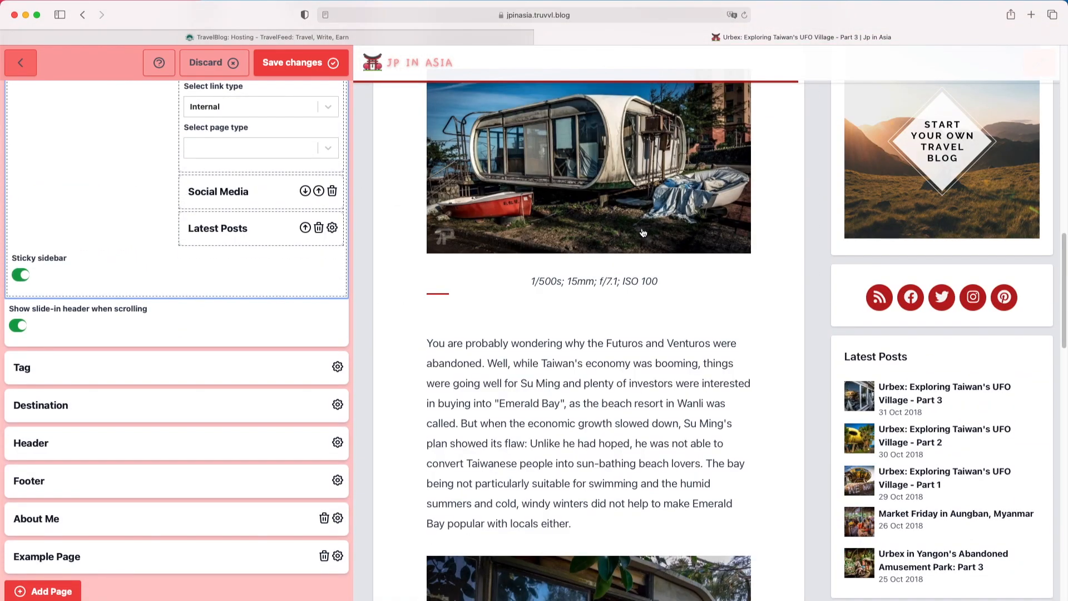
pyautogui.scroll(15, 642, 232)
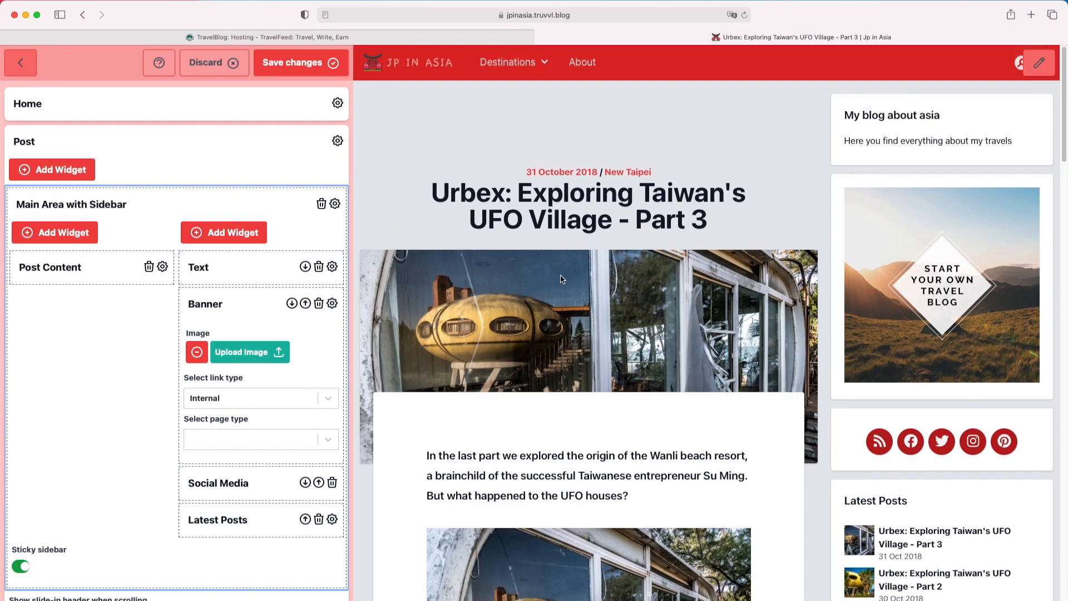
# - Add Author description, Create a reply and Comments widgets to the Post page's main area
pyautogui.click(68, 228)
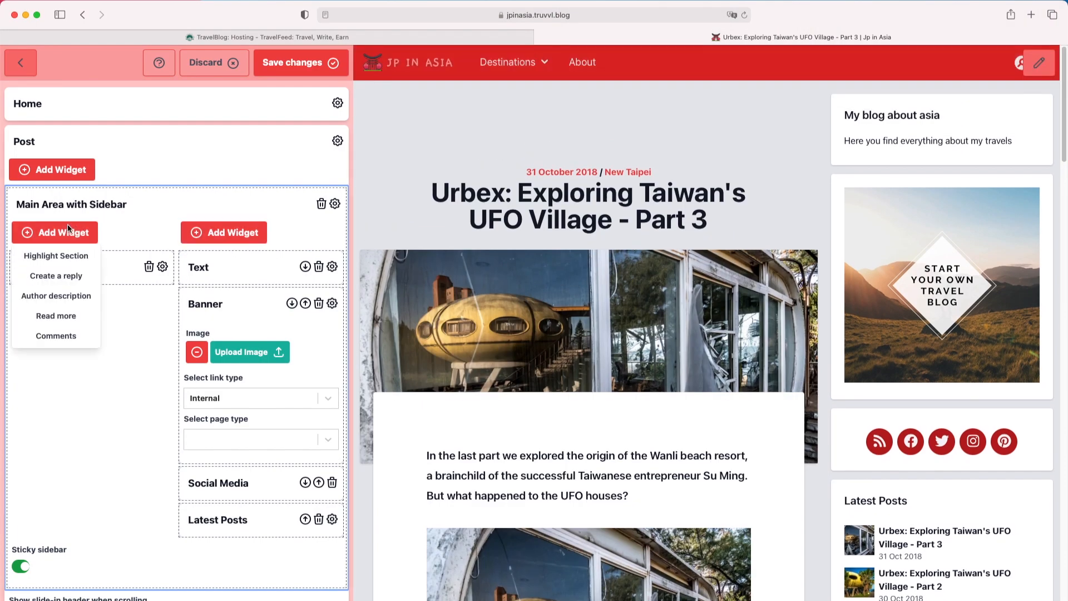
pyautogui.click(64, 303)
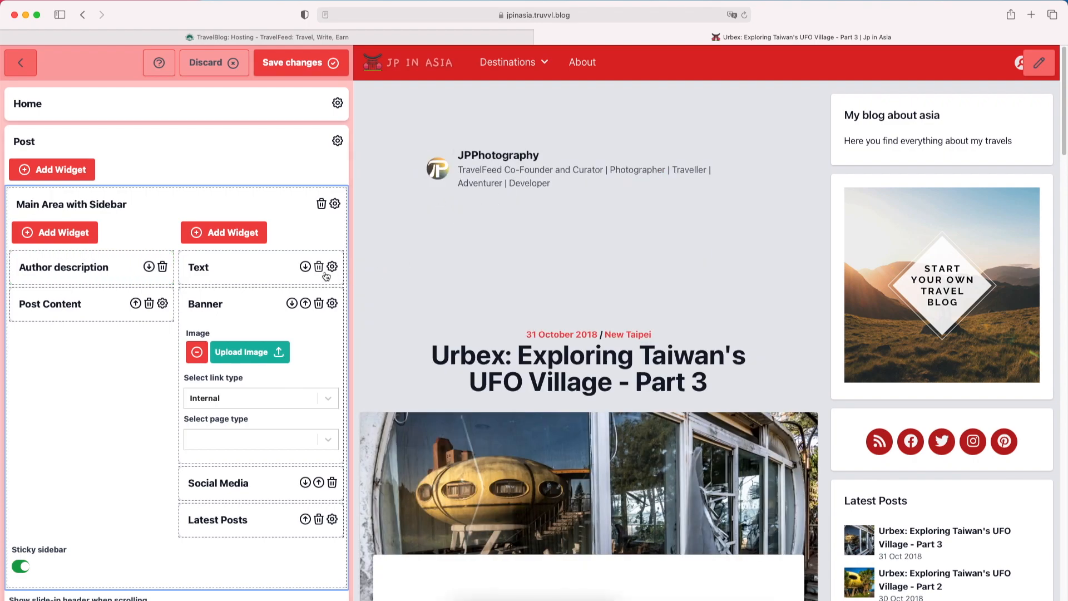
pyautogui.click(89, 238)
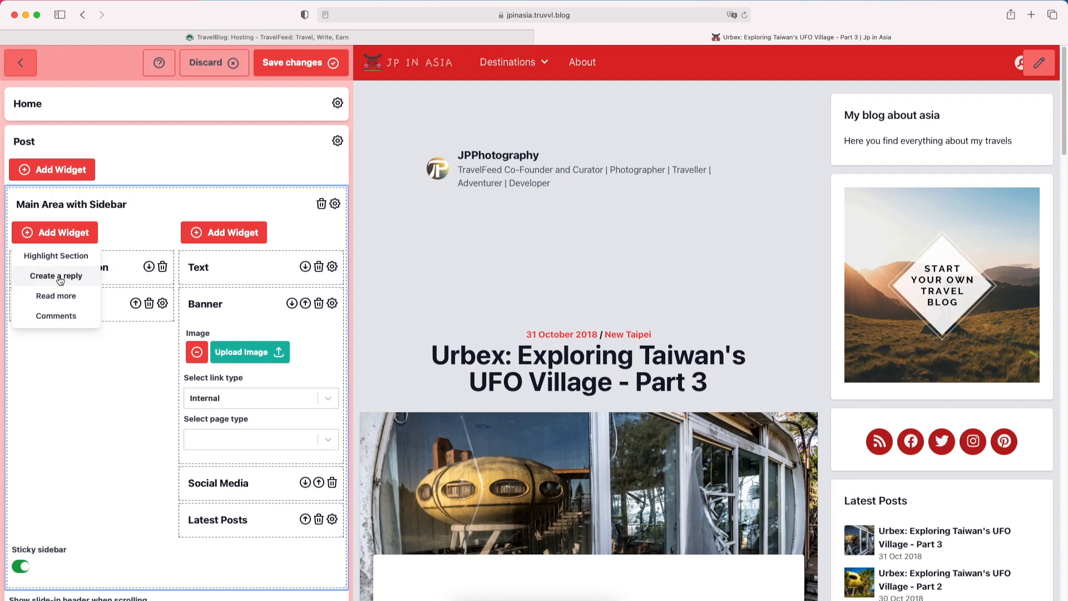
pyautogui.click(51, 279)
pyautogui.click(57, 237)
pyautogui.click(59, 296)
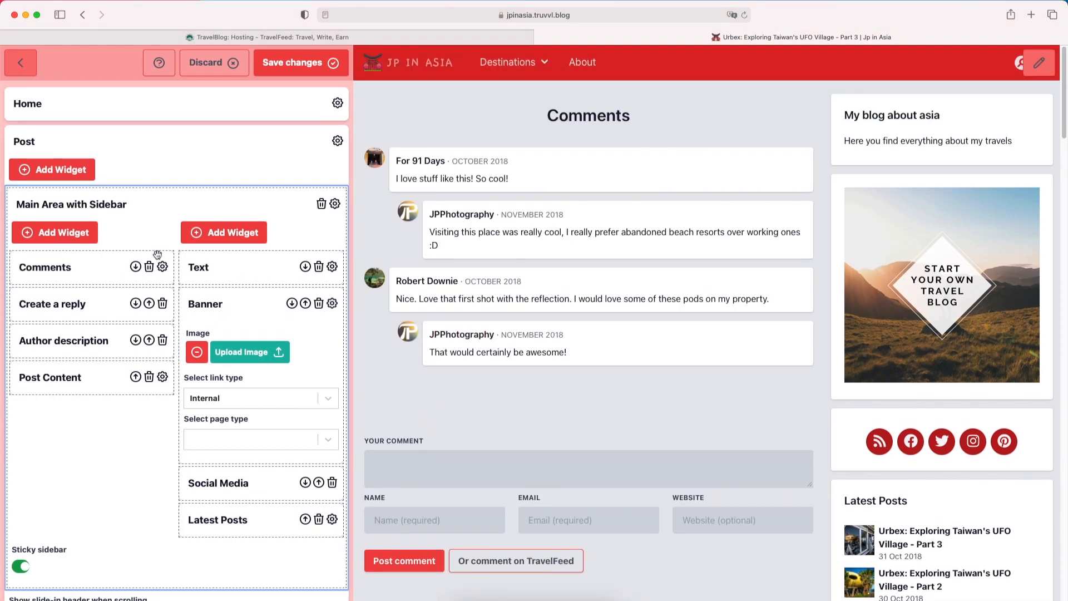
# - Try a Read more widget in the Post page's main area and remove it again
pyautogui.click(83, 239)
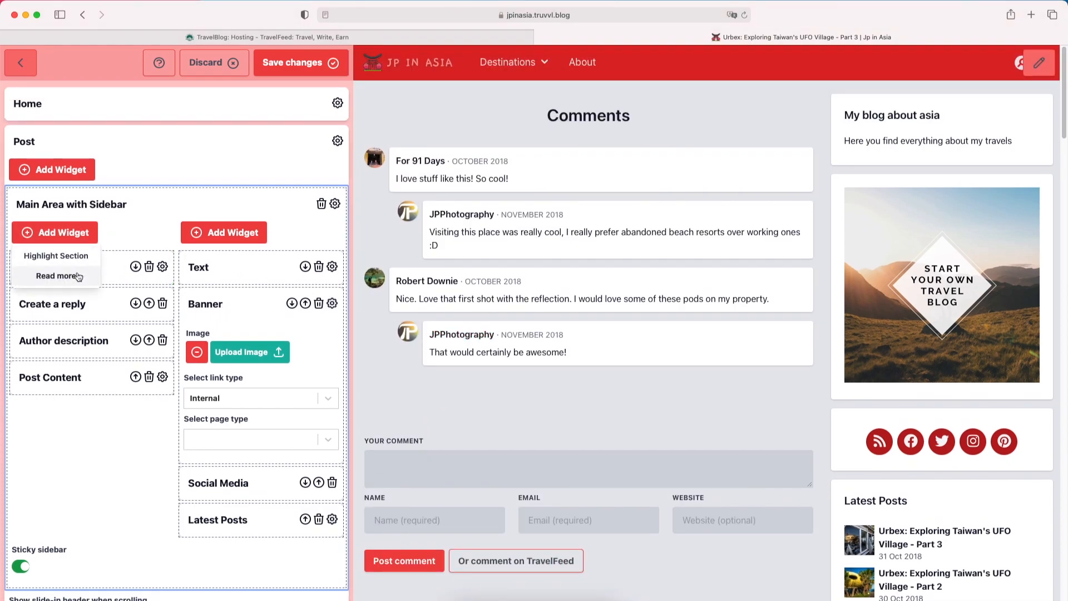
pyautogui.click(78, 275)
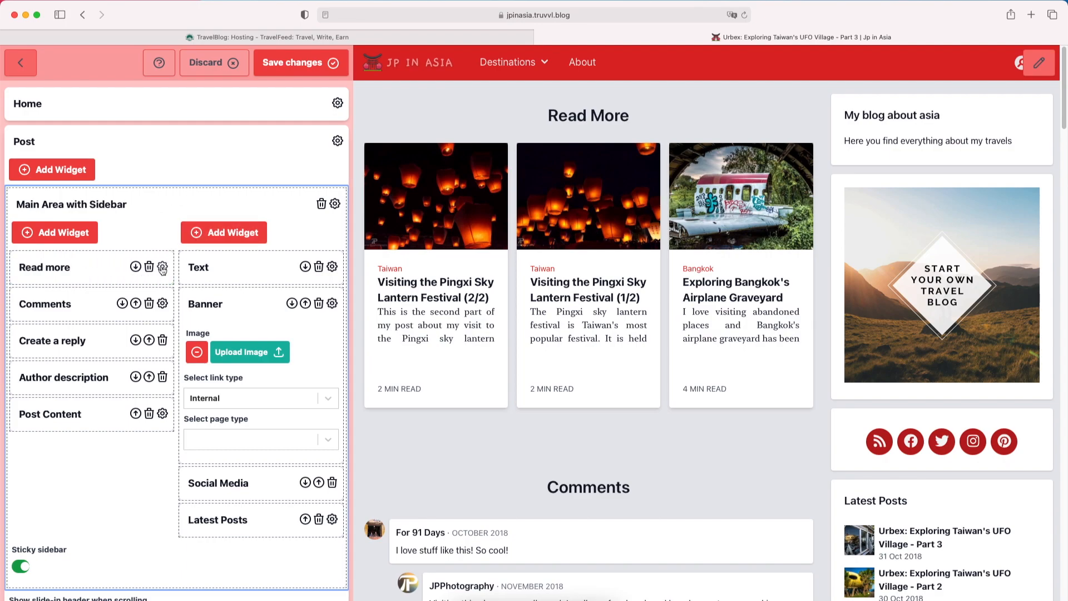
pyautogui.click(149, 268)
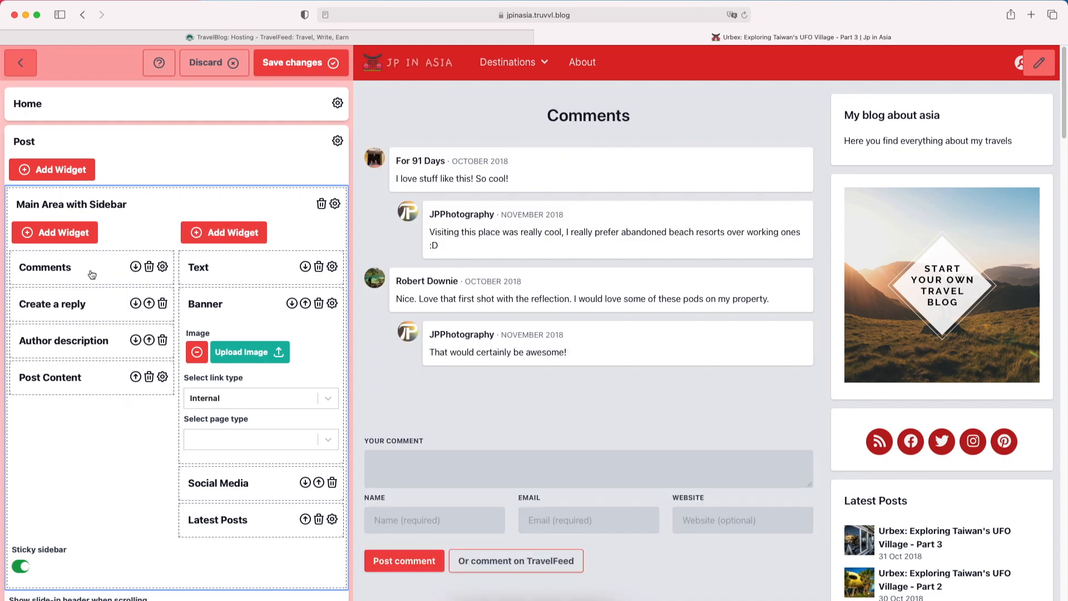
# - Move the Post Content widget to the top of the main area and look over the widget order in the preview
pyautogui.moveTo(64, 377); pyautogui.dragTo(69, 266)
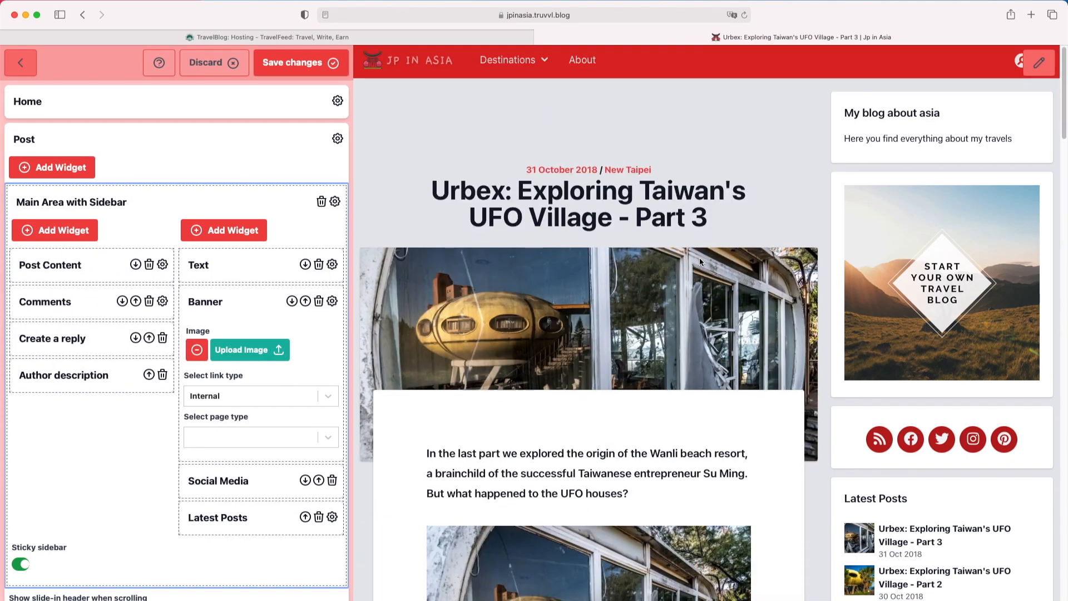
pyautogui.scroll(-5, 702, 262)
pyautogui.scroll(-15, 700, 262)
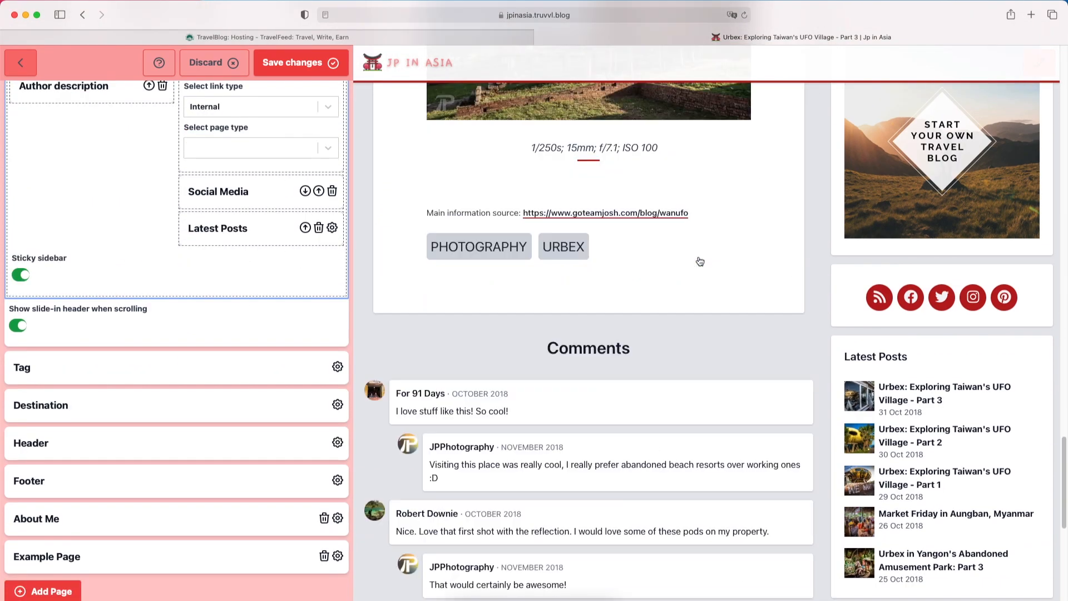
pyautogui.scroll(-3, 593, 308)
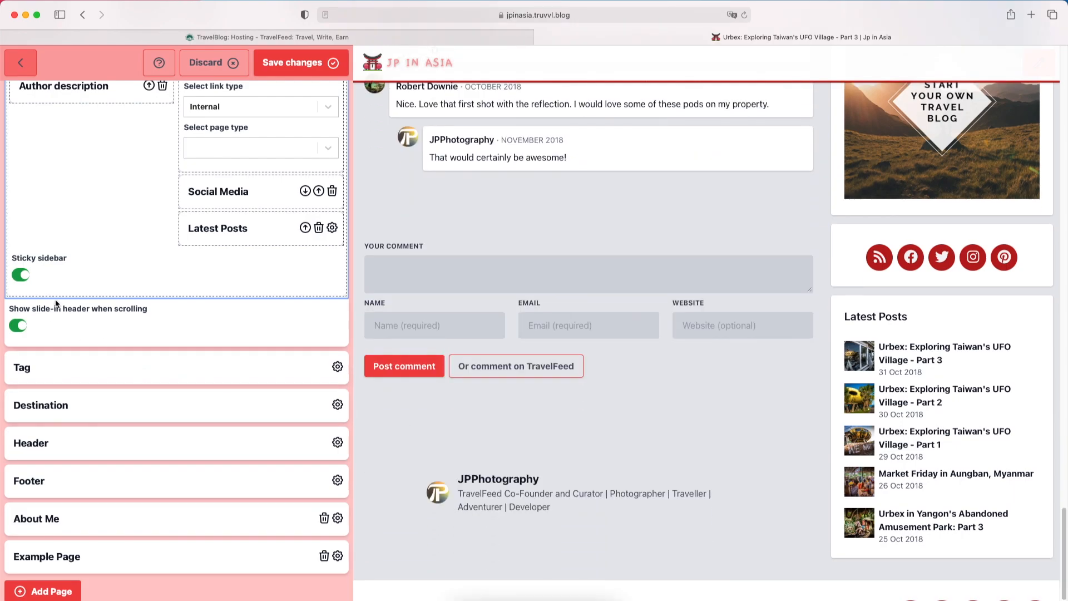
pyautogui.scroll(6, 78, 303)
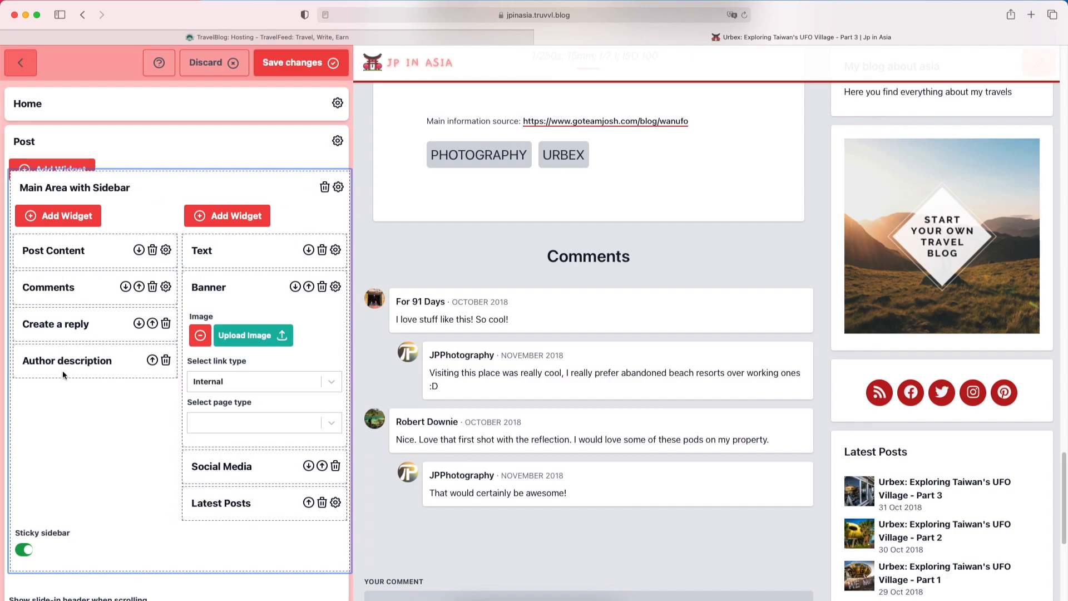
# - Move the Author description widget directly below Post Content and check the end of the post in the preview
pyautogui.moveTo(62, 376); pyautogui.dragTo(78, 307)
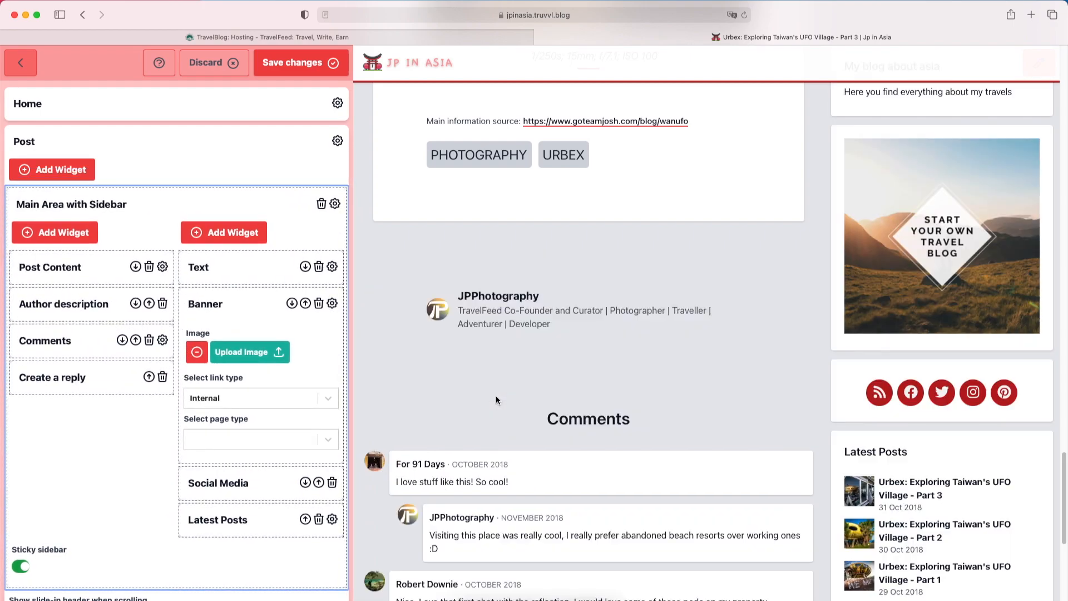
pyautogui.scroll(-4, 491, 393)
pyautogui.scroll(-3, 490, 392)
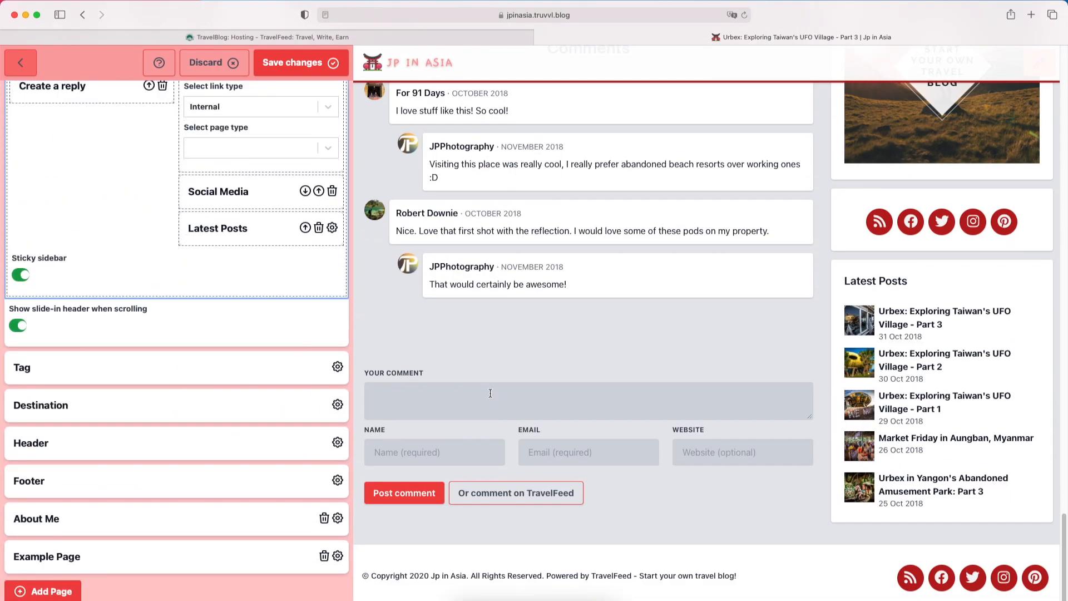
pyautogui.scroll(5, 248, 352)
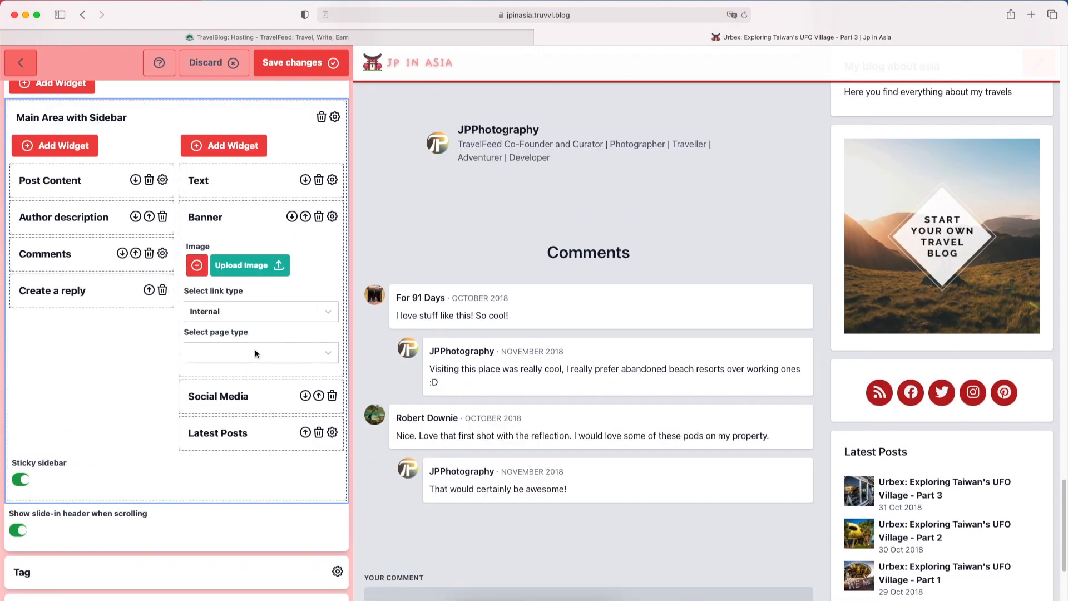
# - Compare the sidebar's scrolling behaviour with the Sticky sidebar option off and on, leaving it on
pyautogui.scroll(5, 440, 365)
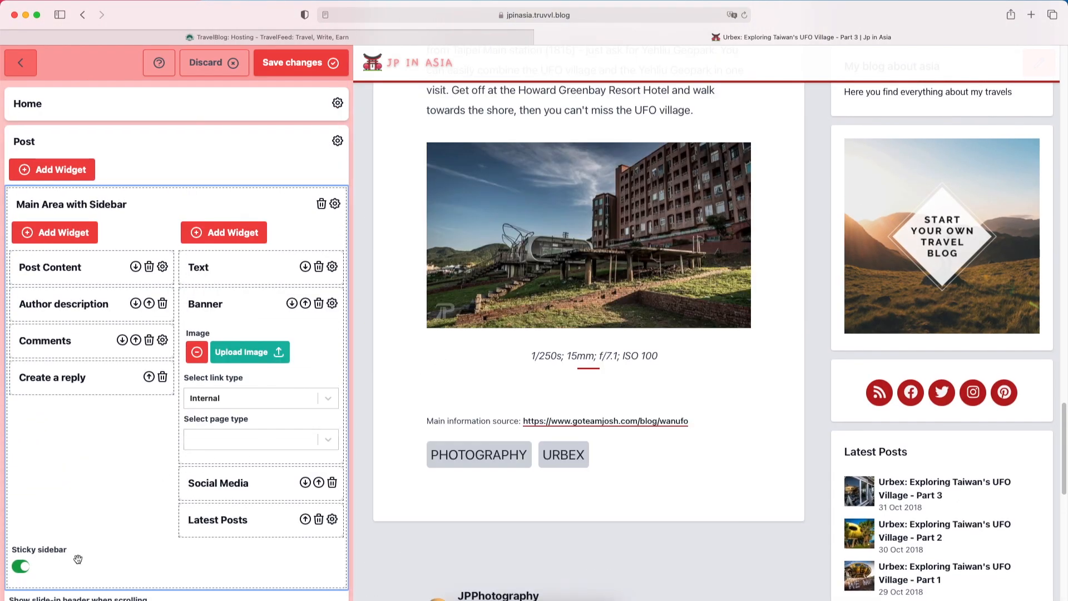
pyautogui.scroll(5, 717, 352)
pyautogui.scroll(2, 717, 352)
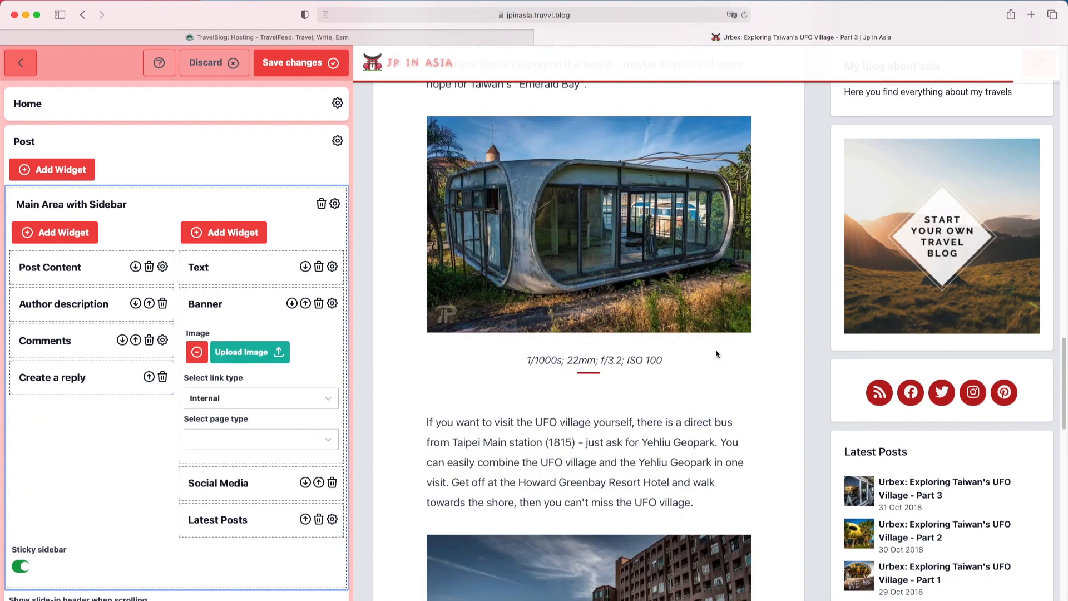
pyautogui.scroll(-6, 716, 354)
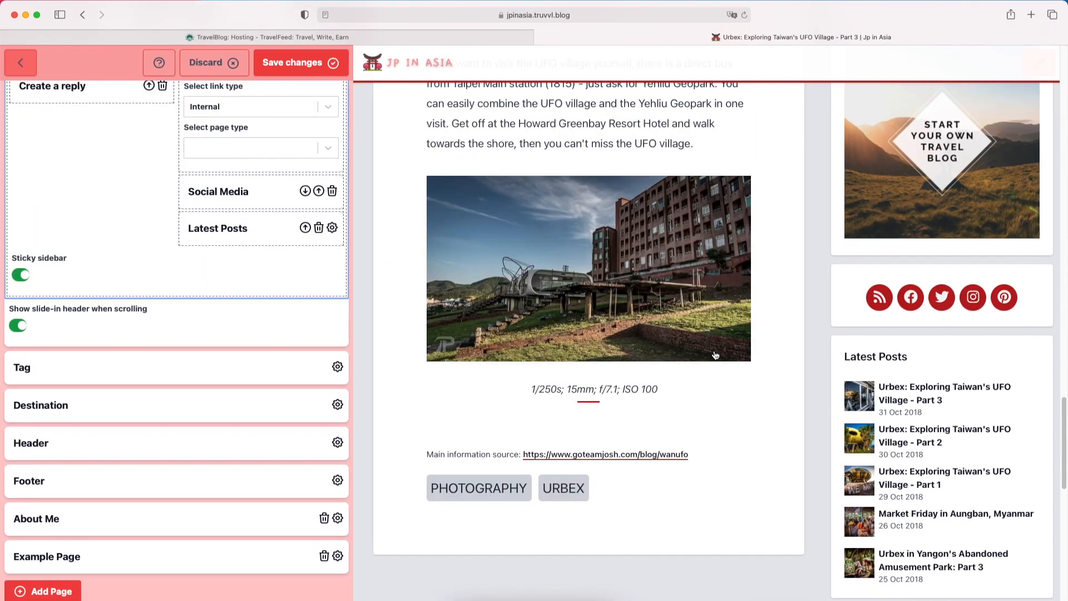
pyautogui.click(22, 274)
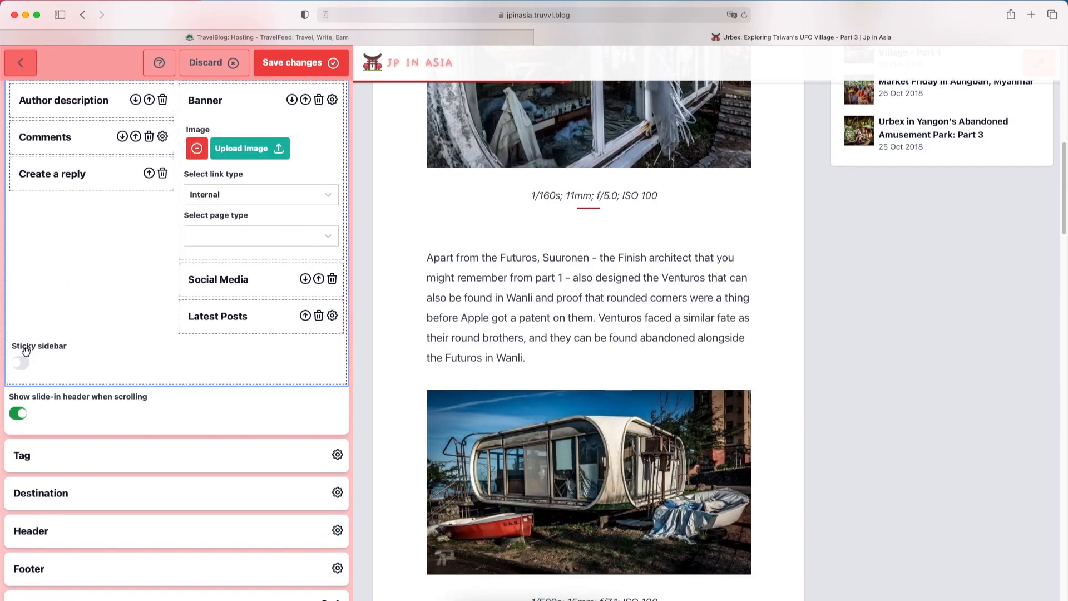
pyautogui.click(23, 363)
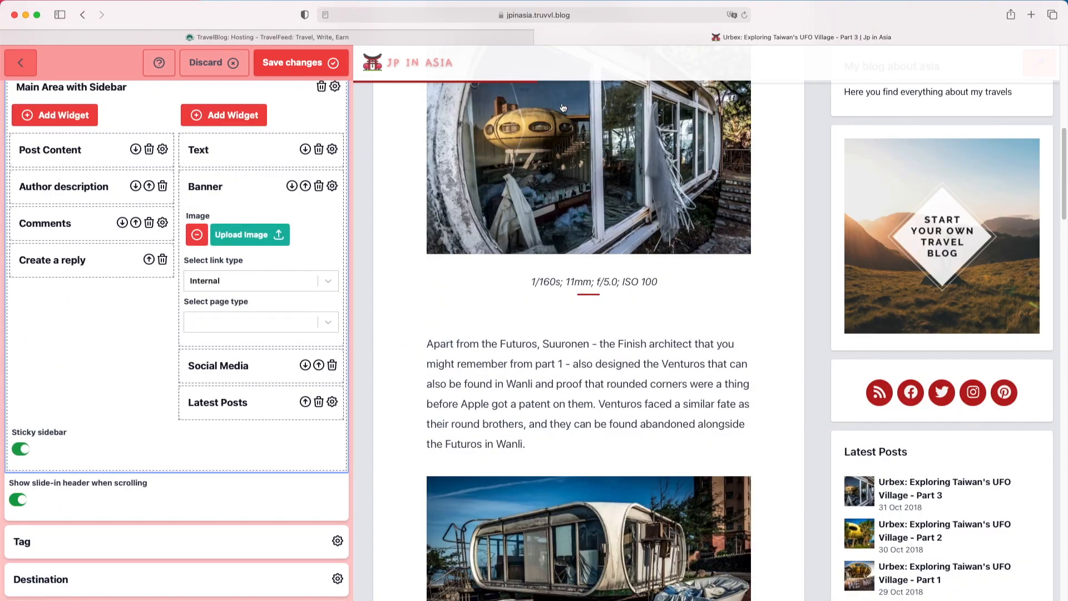
# - Compare the Post page with the slide-in header when scrolling off and on, leaving it on
pyautogui.scroll(-7, 608, 223)
pyautogui.scroll(-3, 267, 322)
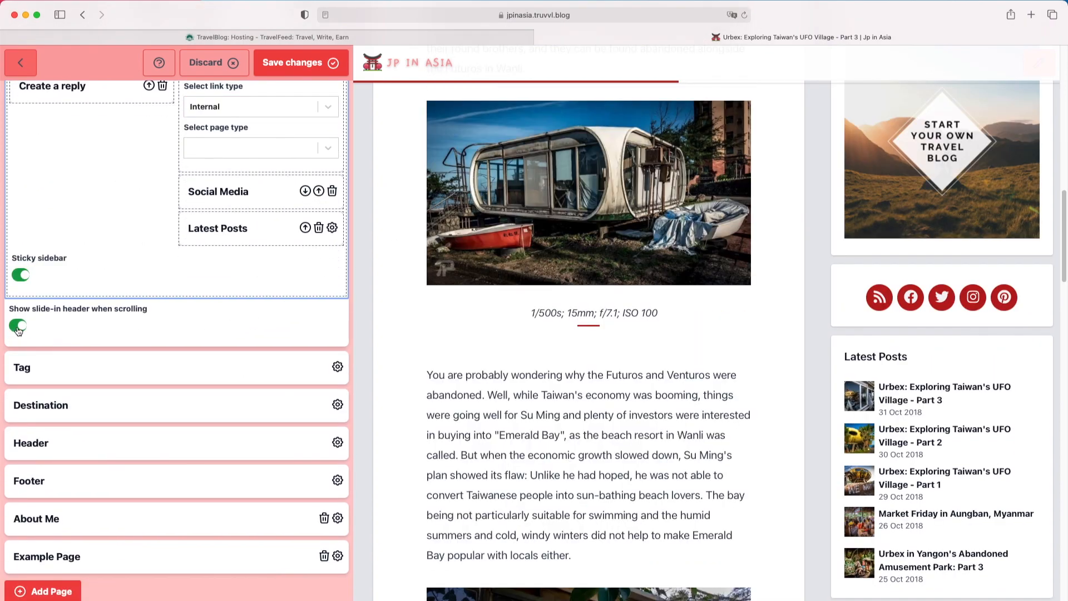
pyautogui.click(19, 329)
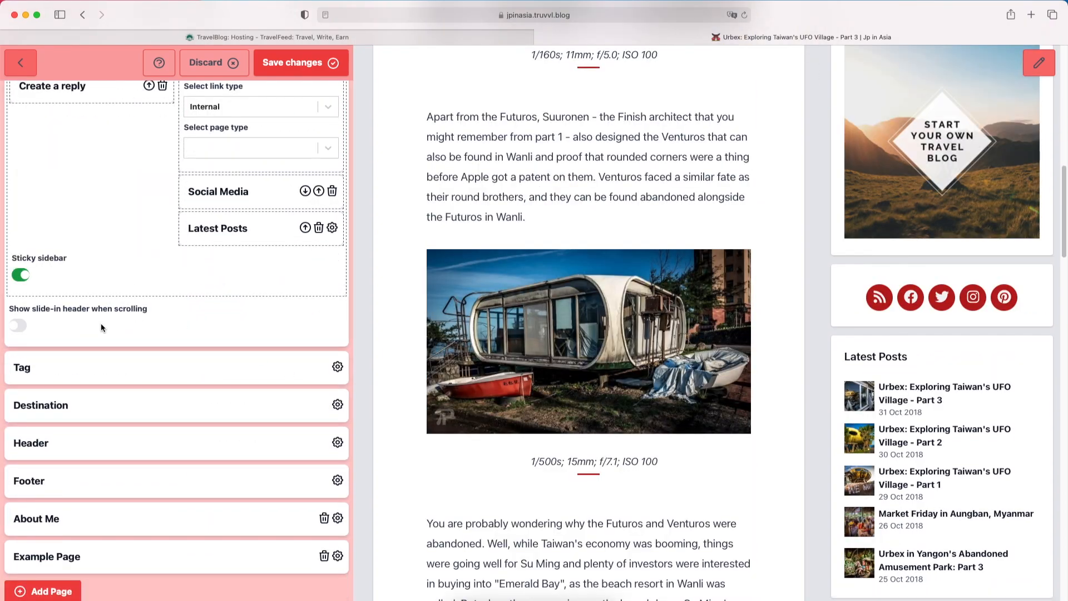
pyautogui.click(21, 327)
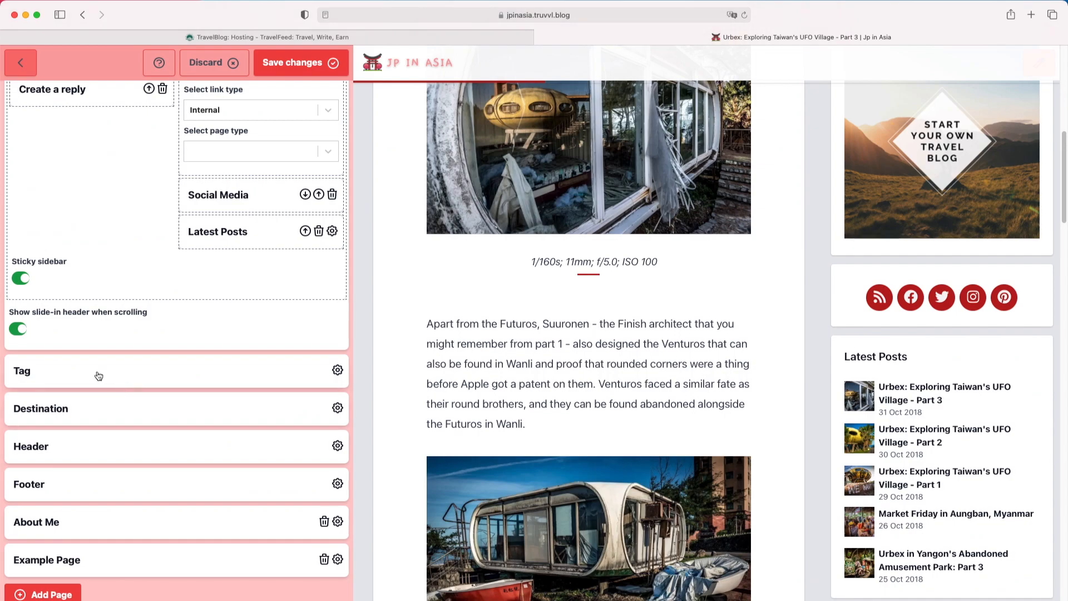
# - Look over the Tag and Destination page layouts
pyautogui.click(98, 376)
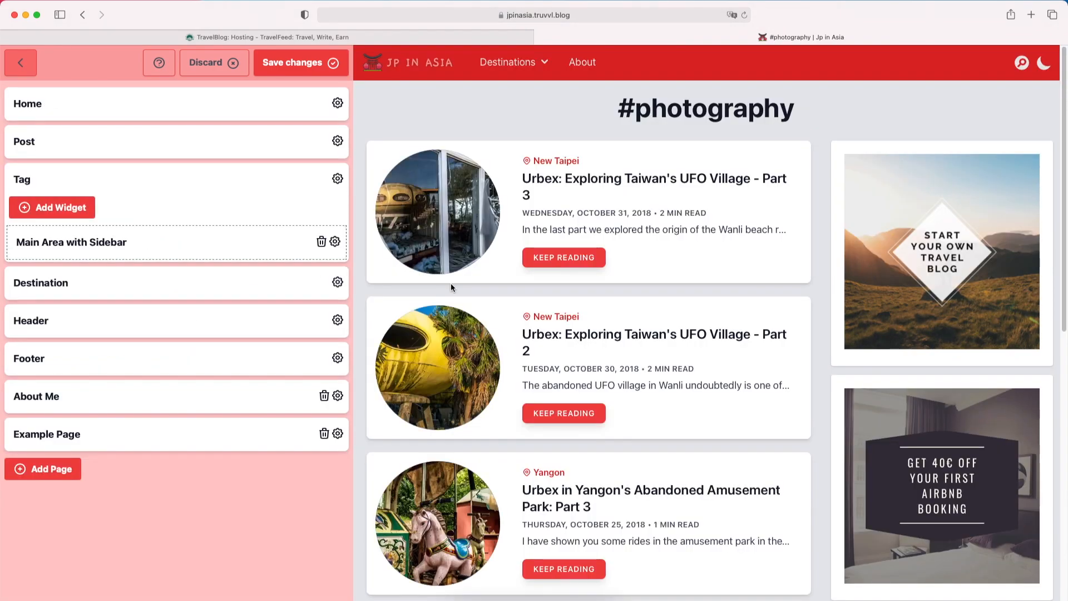
pyautogui.click(201, 277)
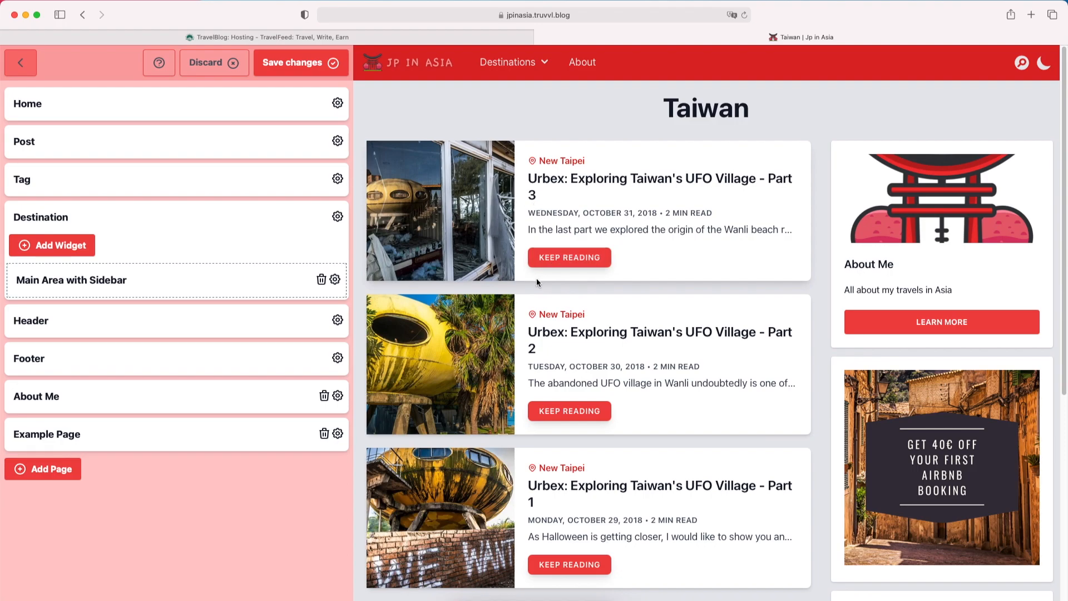
pyautogui.scroll(-1, 537, 279)
pyautogui.scroll(1, 530, 285)
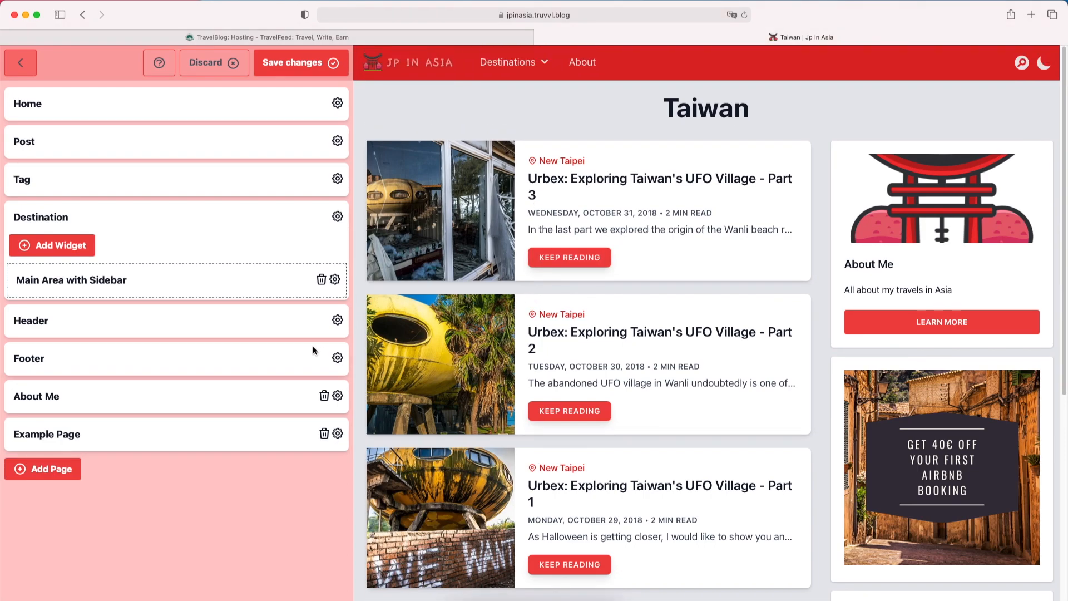
# - Replace the Destination page's Main Area with Sidebar widget with a Post List widget
pyautogui.click(322, 279)
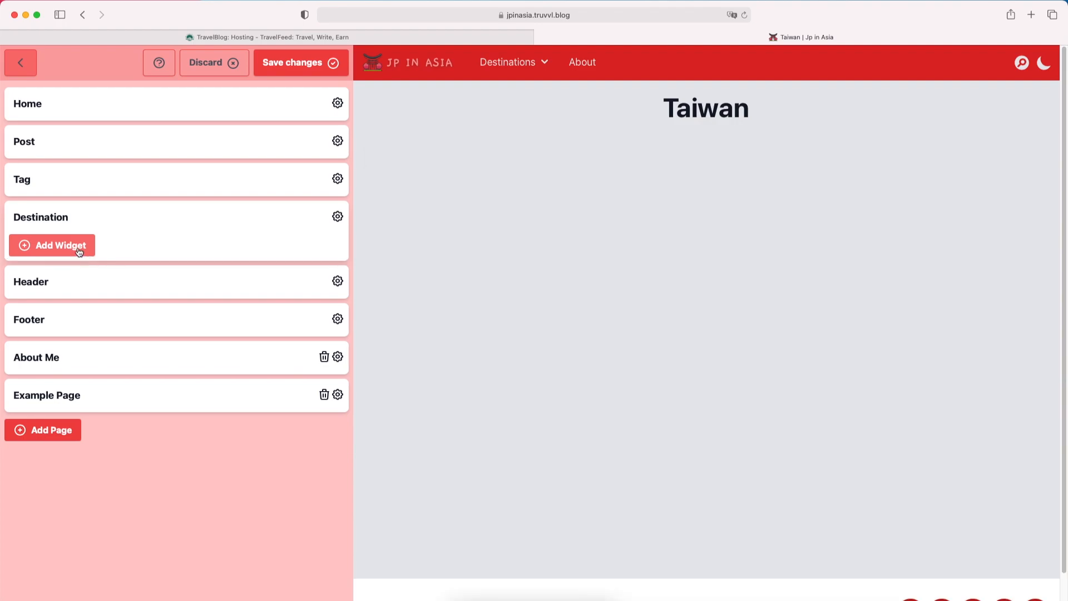
pyautogui.click(84, 245)
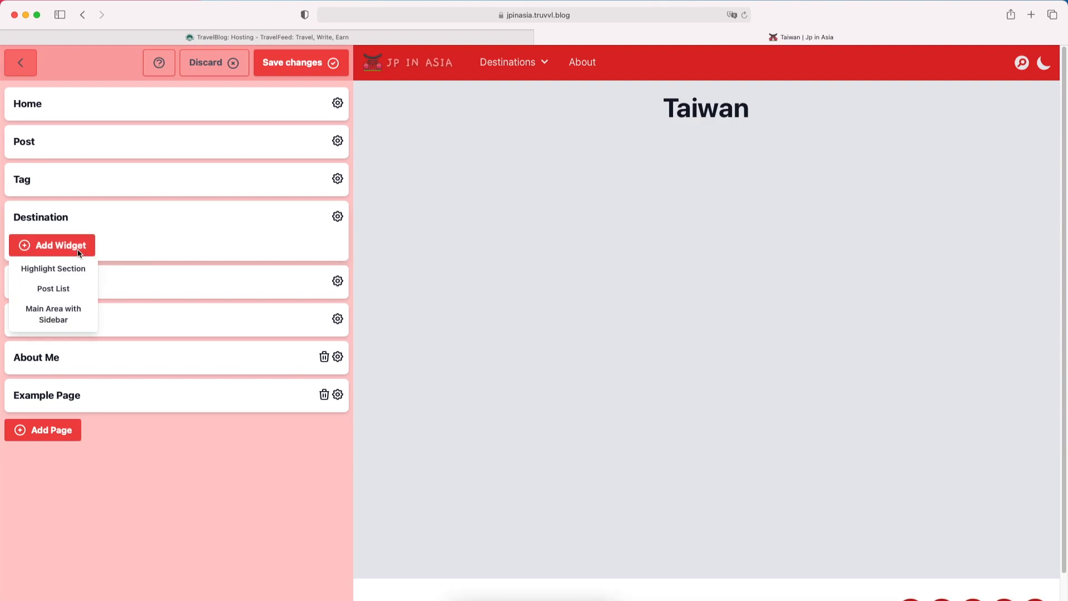
pyautogui.click(67, 289)
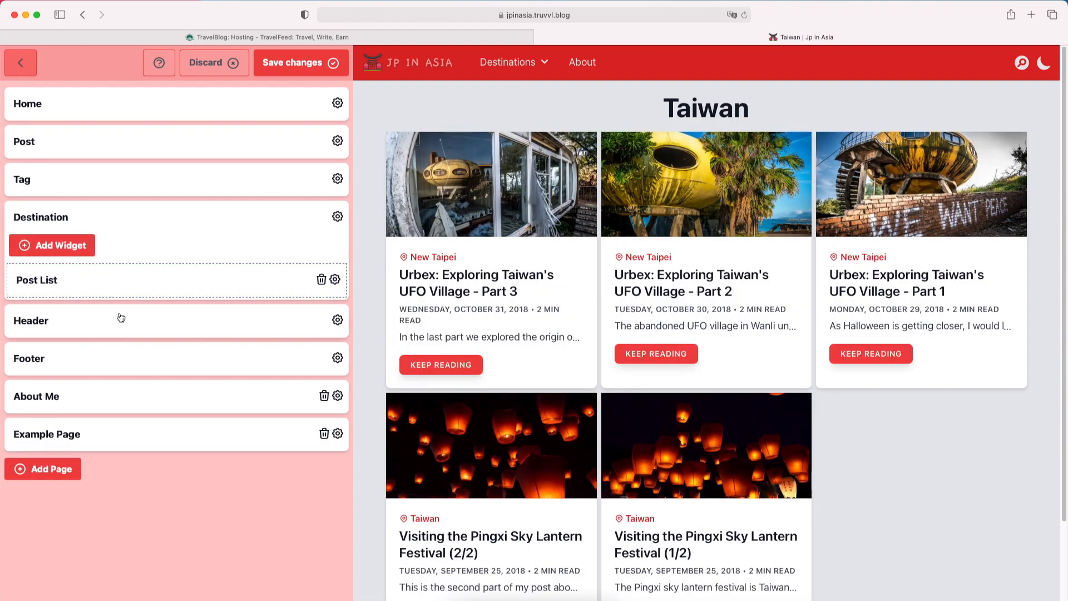
# - Add a link to the header's Destinations dropdown, pointing to the internal destination permalink myanmar/Yangon/Yangon
pyautogui.click(62, 331)
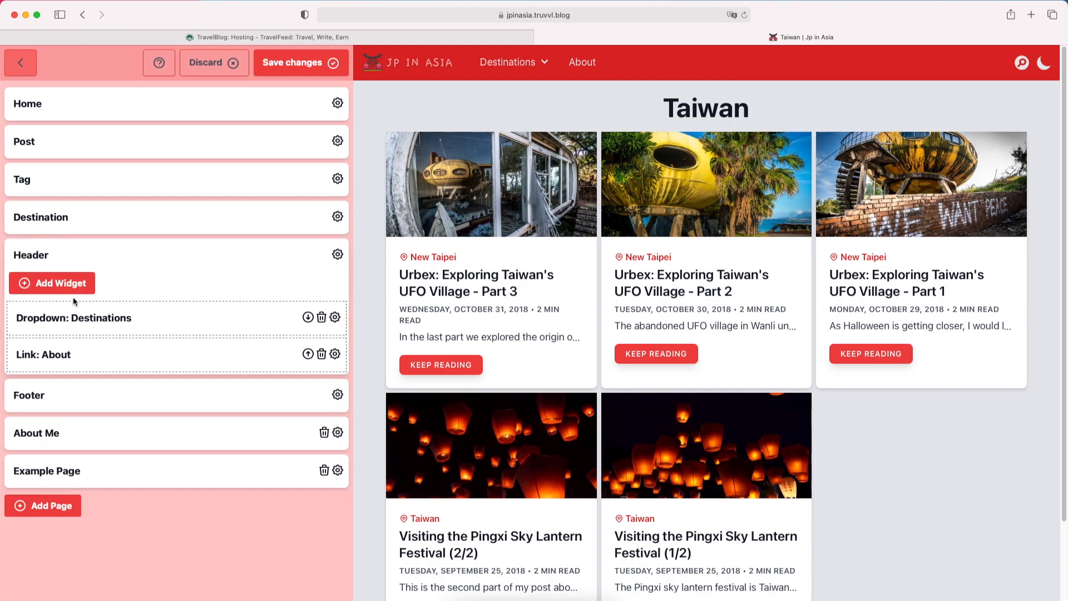
pyautogui.click(100, 326)
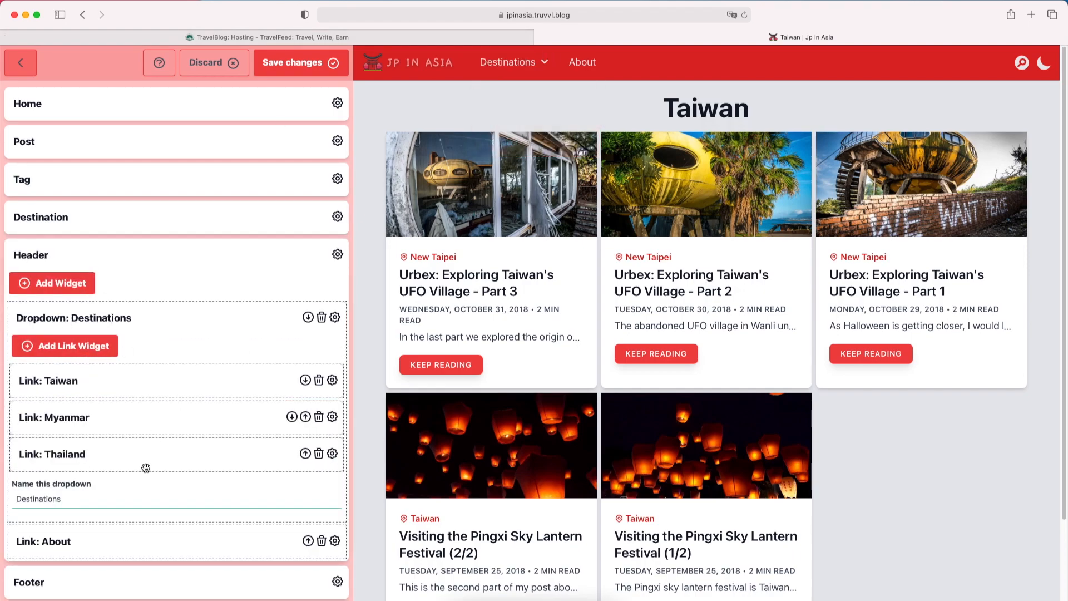
pyautogui.click(99, 345)
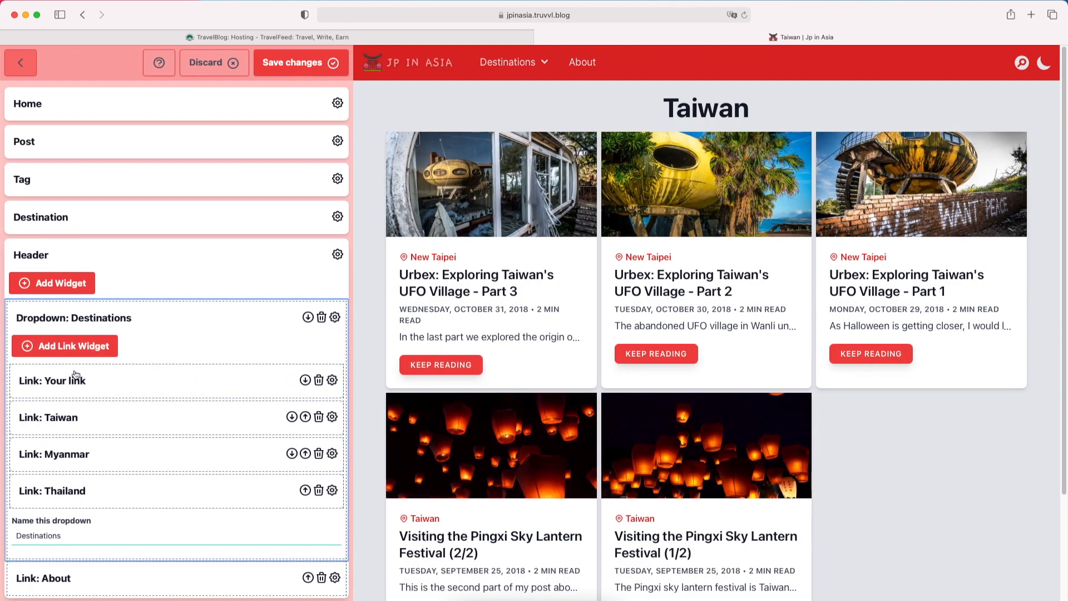
pyautogui.click(57, 427)
pyautogui.click(60, 428)
pyautogui.click(65, 431)
pyautogui.click(64, 431)
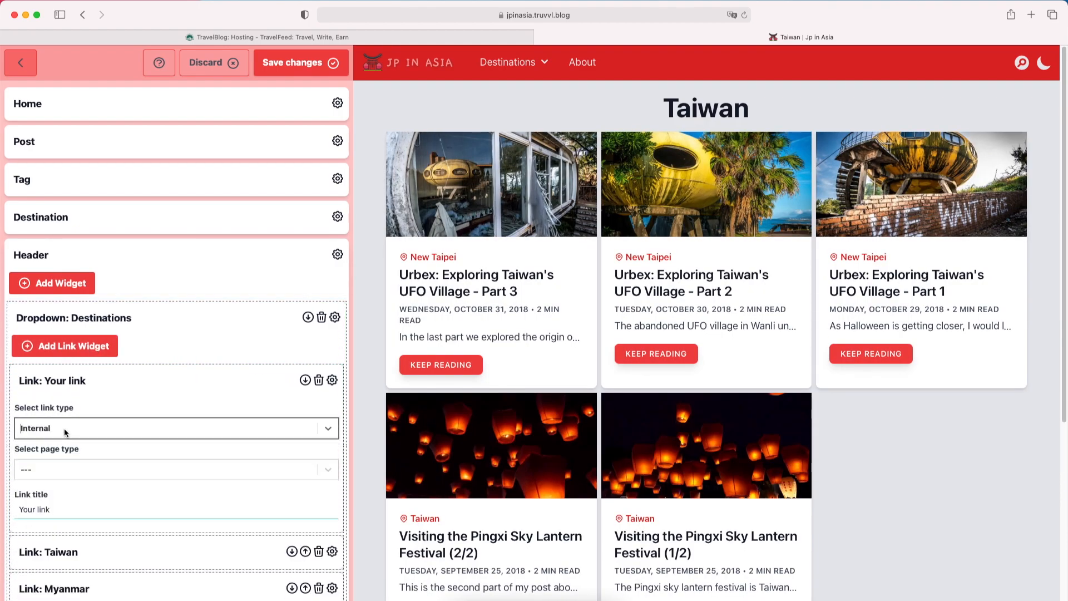
pyautogui.click(58, 464)
pyautogui.click(57, 531)
pyautogui.scroll(-1, 92, 505)
pyautogui.click(92, 542)
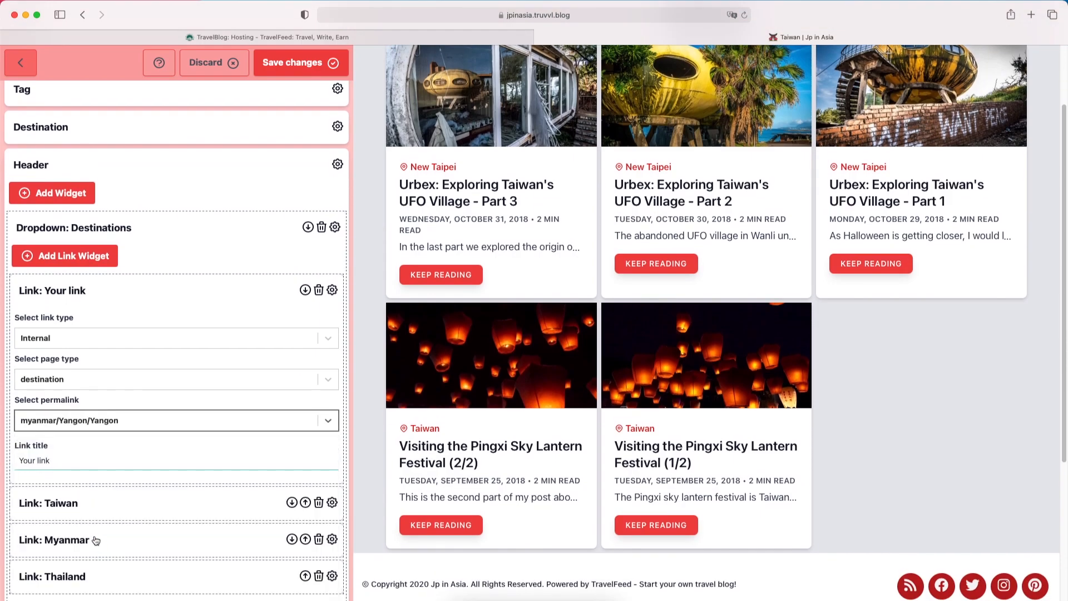
# - Title the new dropdown link Yangon and follow it from the Destinations menu in the preview
pyautogui.tripleClick(56, 466)
pyautogui.write('Yanhg')
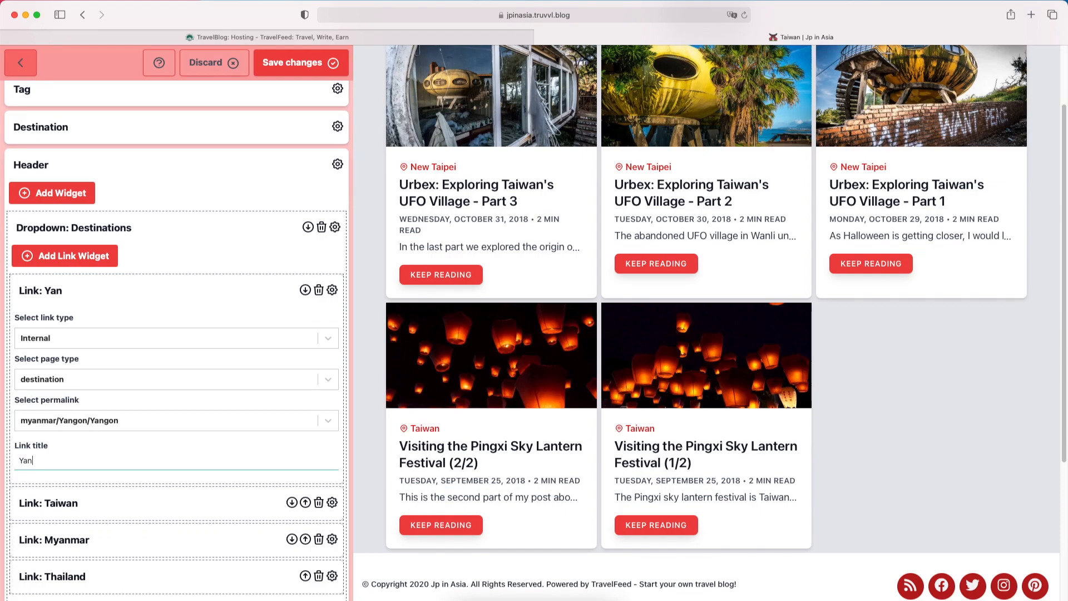
pyautogui.press('BackSpace')
pyautogui.press('BackSpace')
pyautogui.scroll(3, 457, 190)
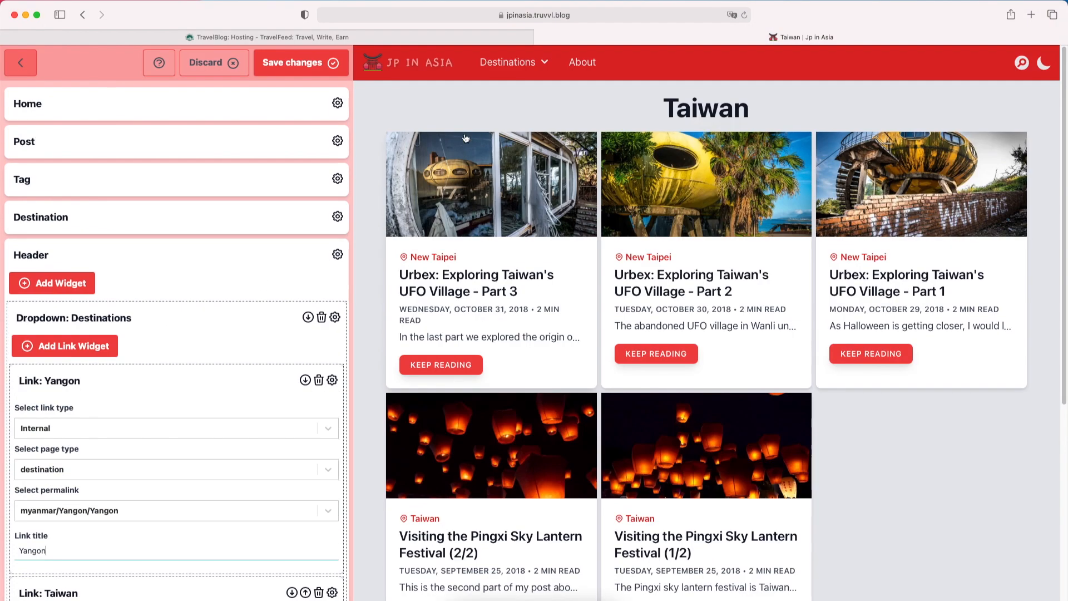
pyautogui.click(506, 62)
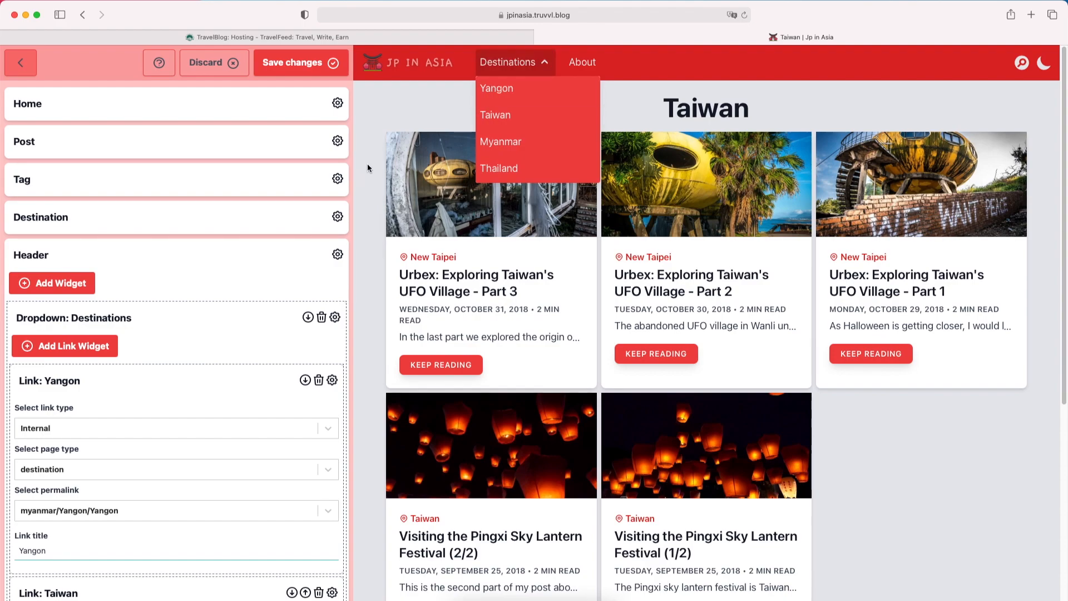
pyautogui.click(498, 89)
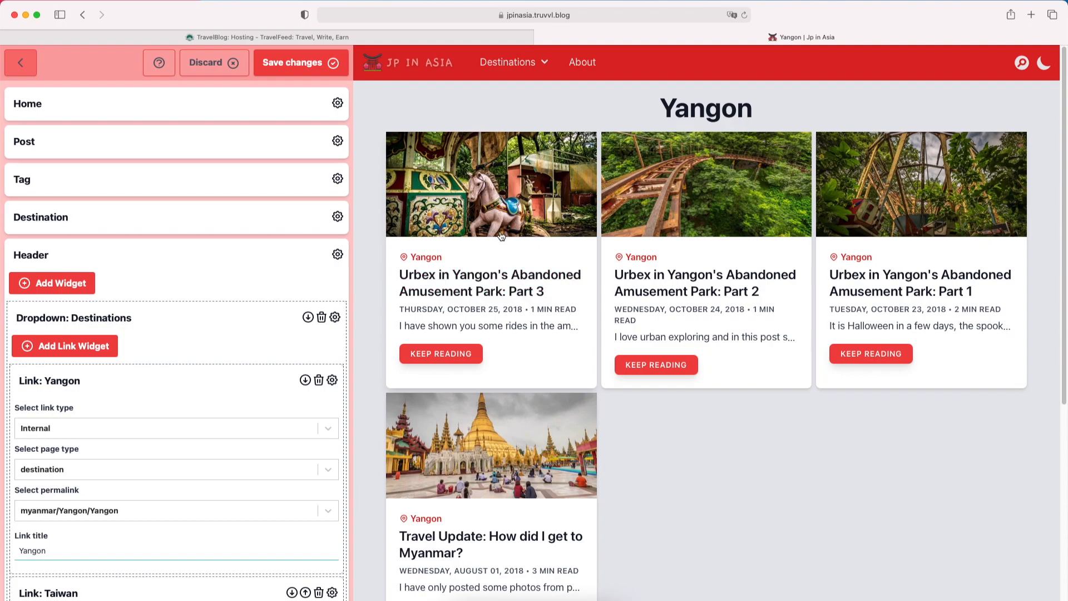
# - Move the About link ahead of the Destinations dropdown in the header
pyautogui.click(165, 378)
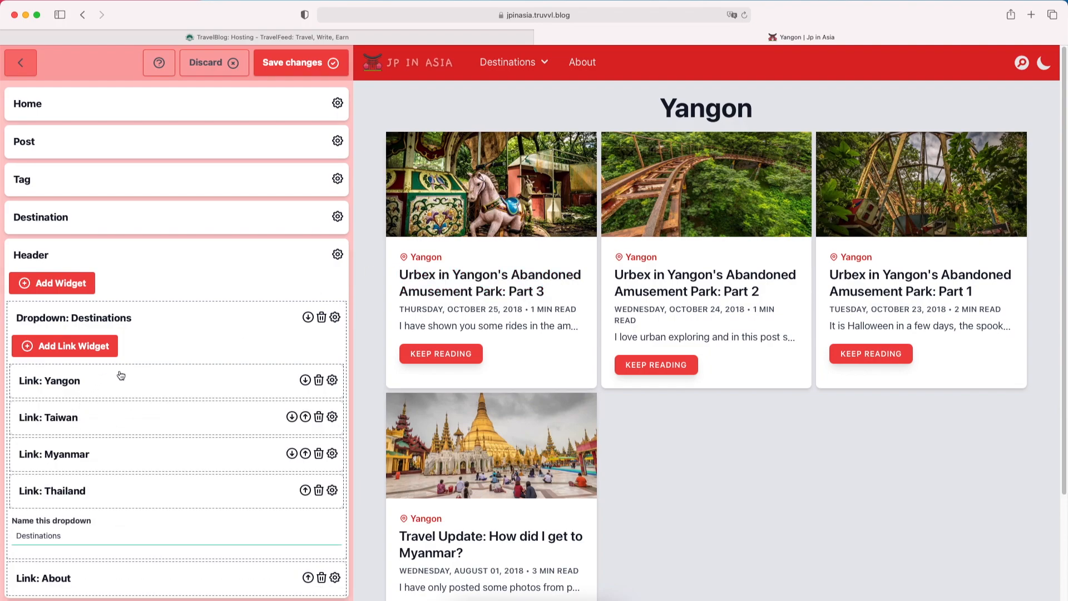
pyautogui.click(132, 336)
pyautogui.moveTo(66, 356); pyautogui.dragTo(84, 316)
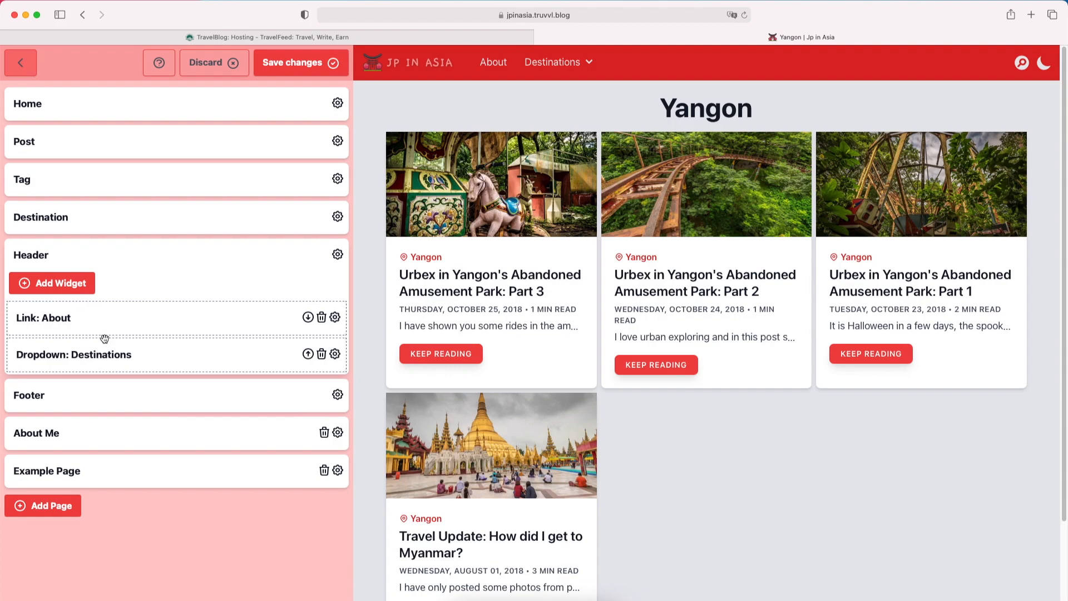
# - Add a footer column named "My best posts" containing two links
pyautogui.click(78, 392)
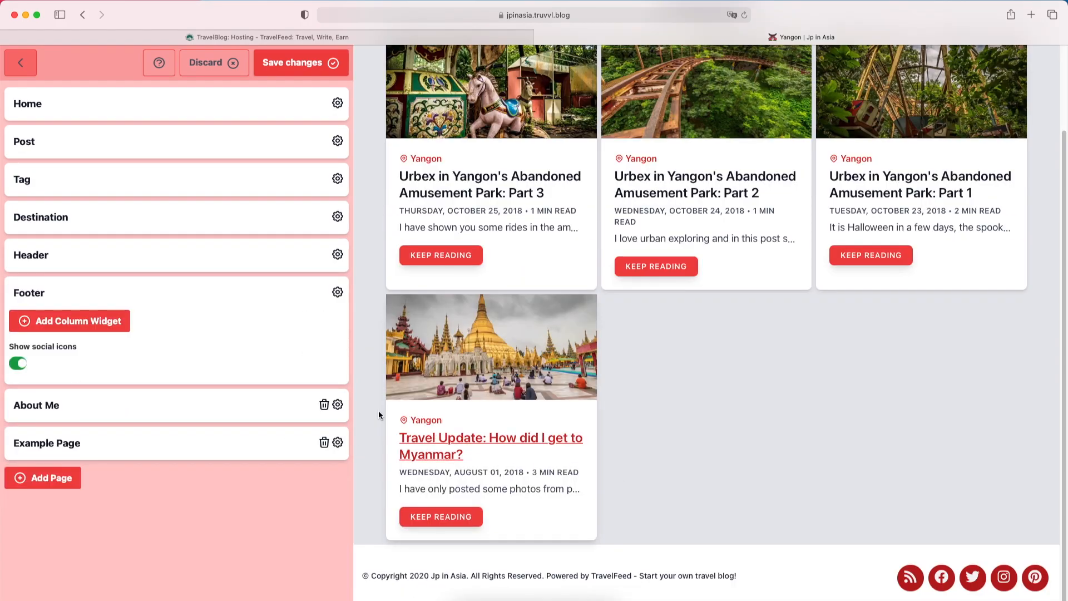
pyautogui.click(110, 327)
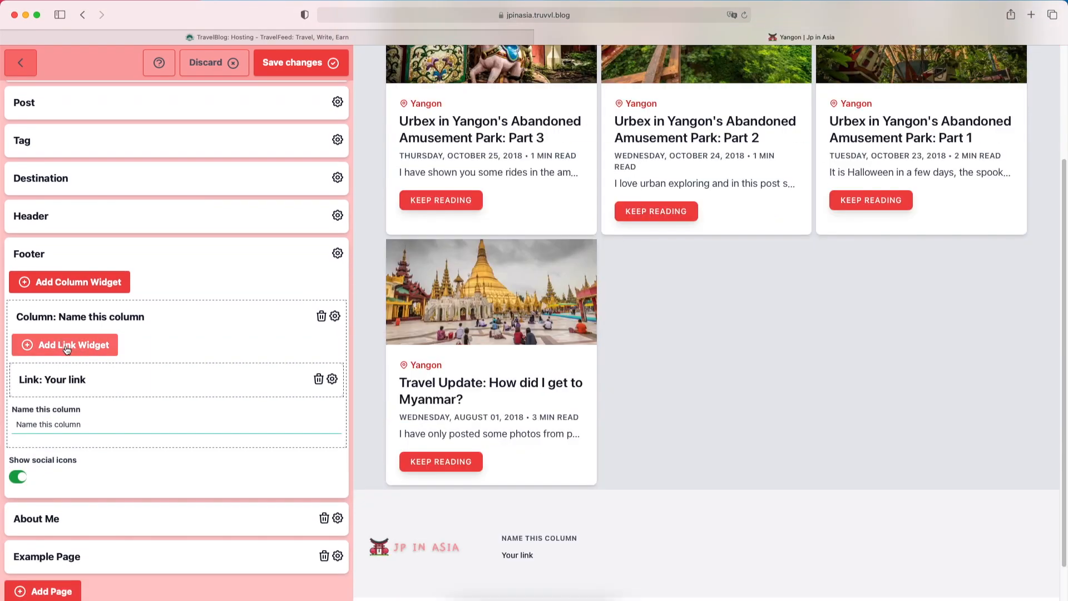
pyautogui.doubleClick(55, 424)
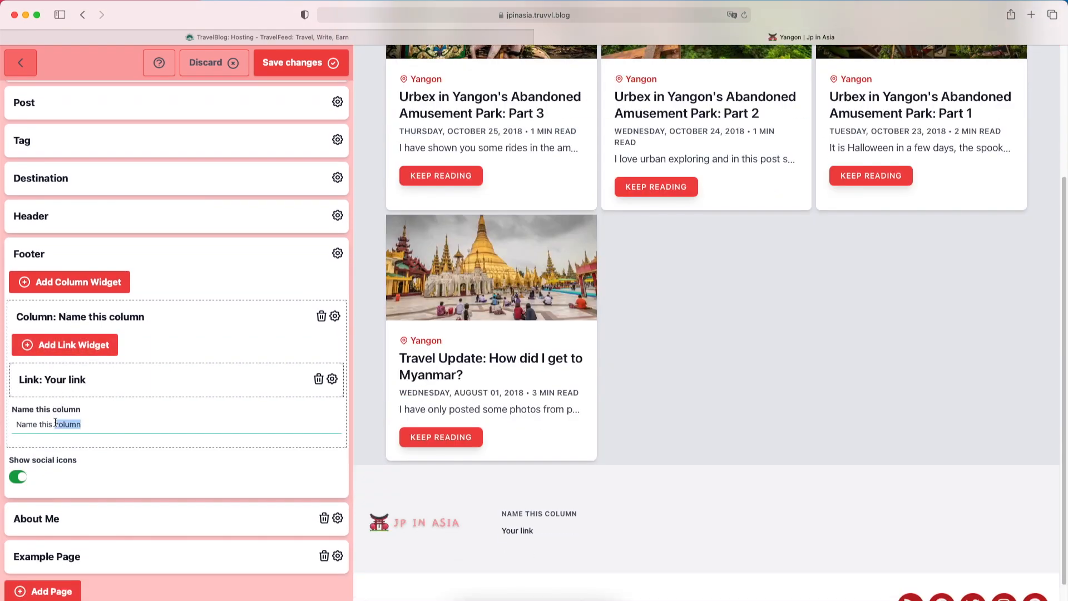
pyautogui.tripleClick(55, 424)
pyautogui.write('My best posts')
pyautogui.click(63, 382)
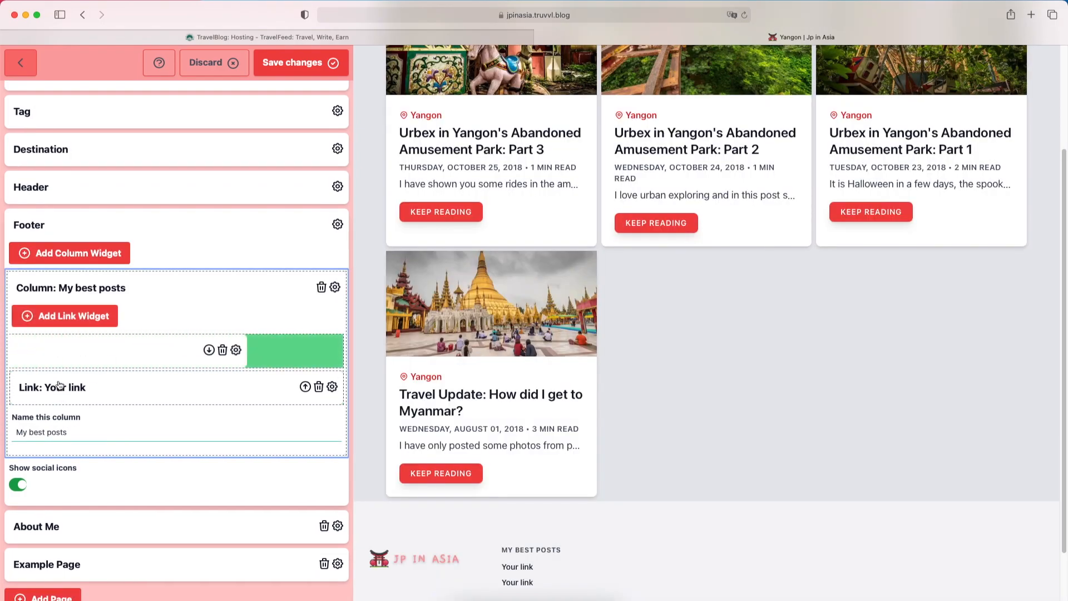
# - Point the column's first link to the internal post urbex-exploring-taiwan-s-ufo-village-part-3 and title it "Urbex Taiwan"
pyautogui.click(57, 359)
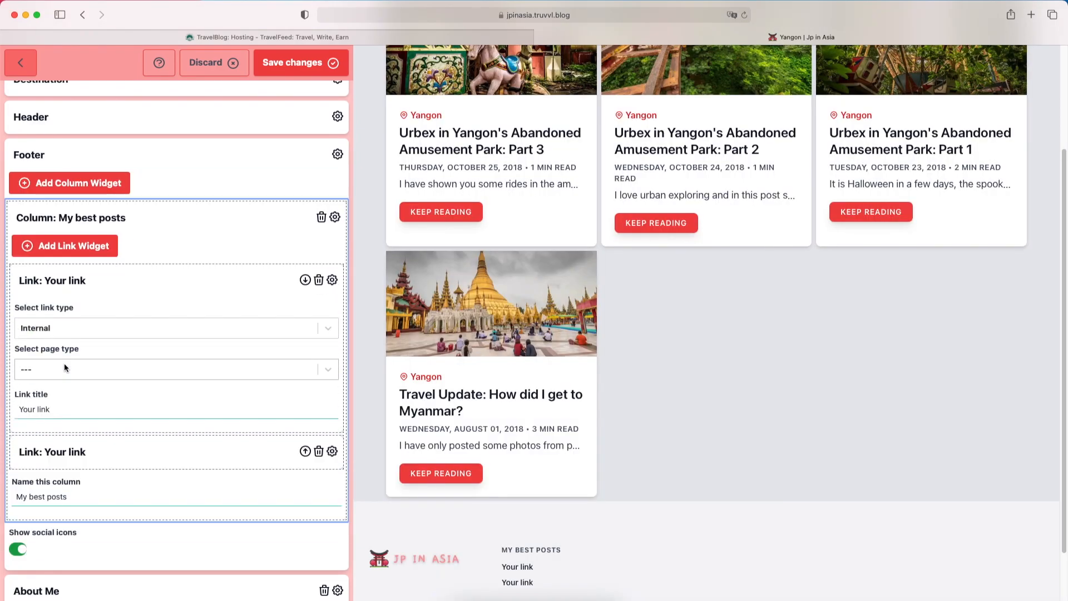
pyautogui.click(65, 370)
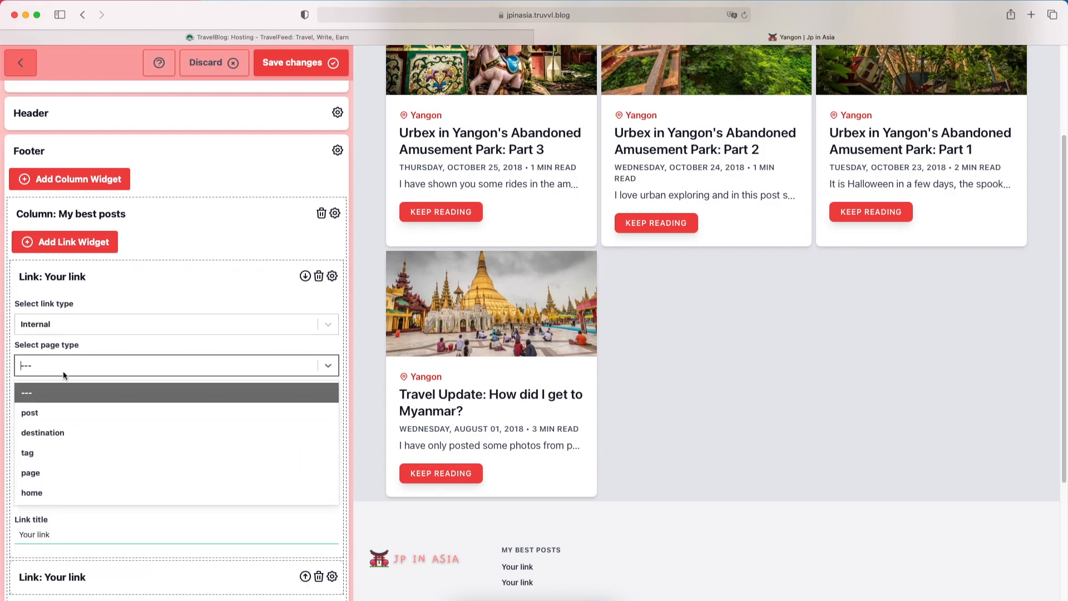
pyautogui.click(44, 411)
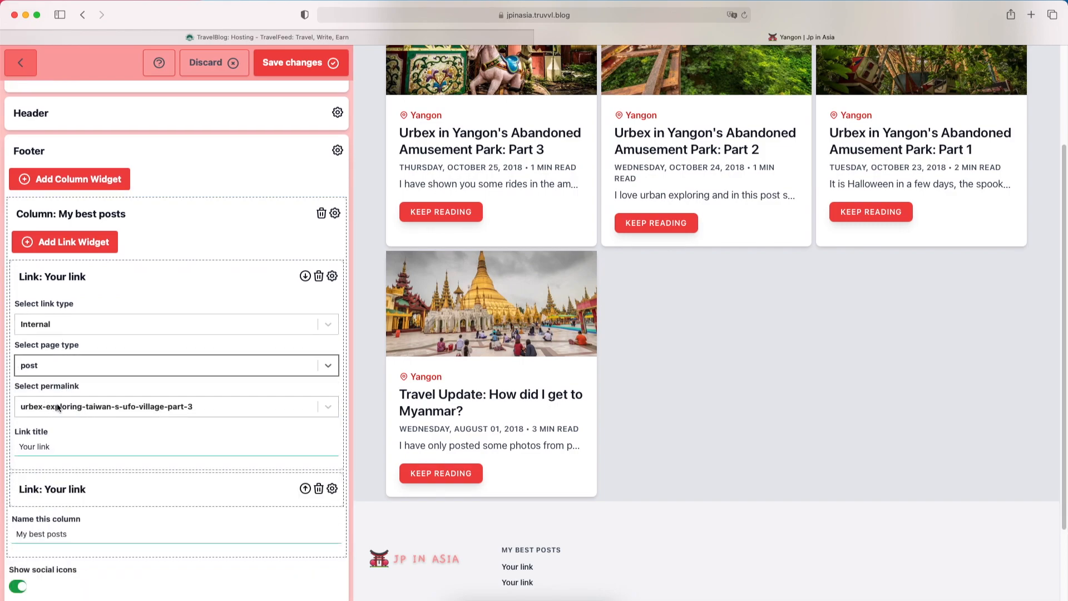
pyautogui.tripleClick(46, 447)
pyautogui.write('Urbex taiwan')
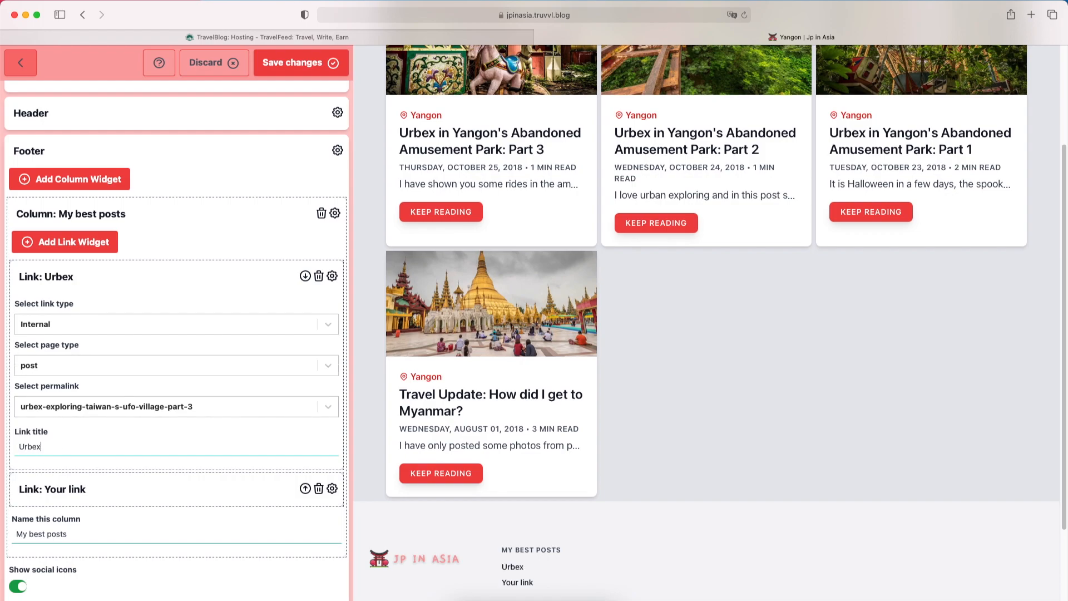
pyautogui.press('BackSpace')
pyautogui.press('BackSpace')
pyautogui.press('BackSpace')
pyautogui.press('BackSpace')
pyautogui.write('Taiwan')
pyautogui.click(91, 286)
# - Point the column's second link to the internal post market-friday-in-aungban-myanmar and title it "Myanmar Market"
pyautogui.click(81, 316)
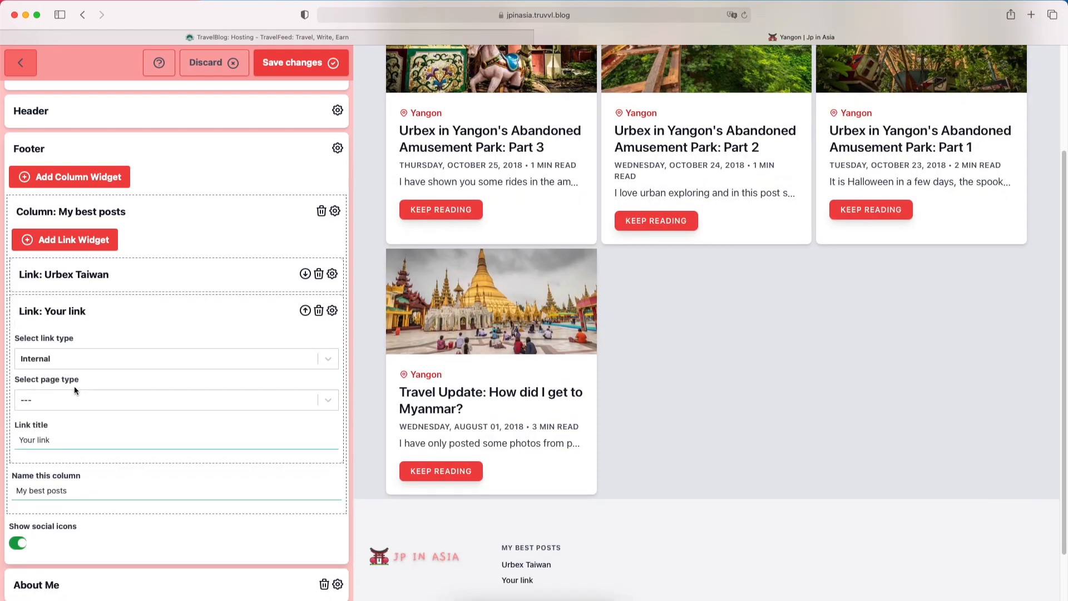
pyautogui.click(62, 400)
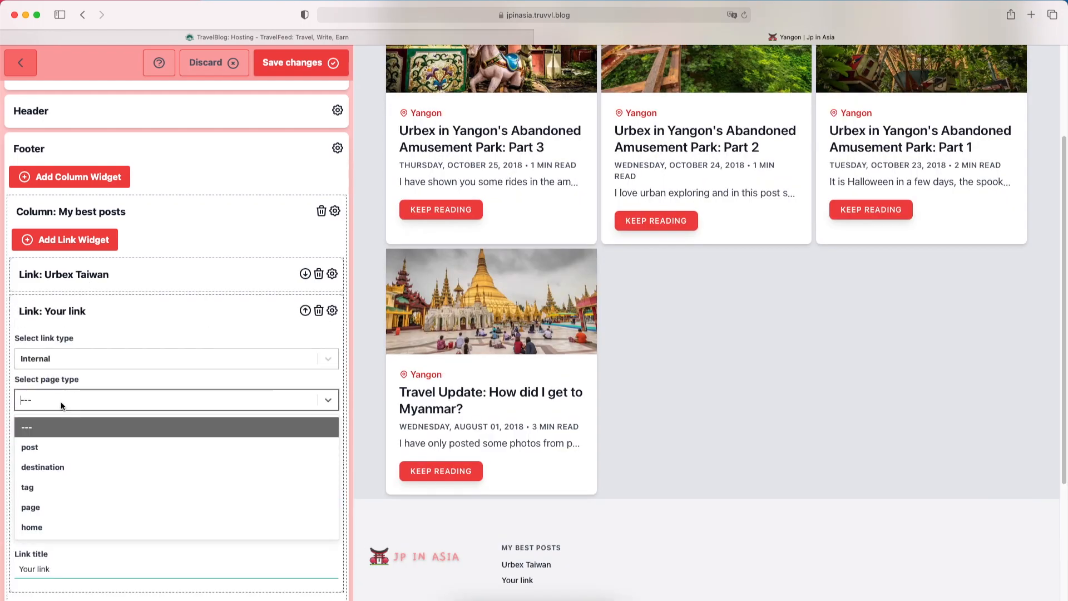
pyautogui.click(49, 443)
pyautogui.click(65, 440)
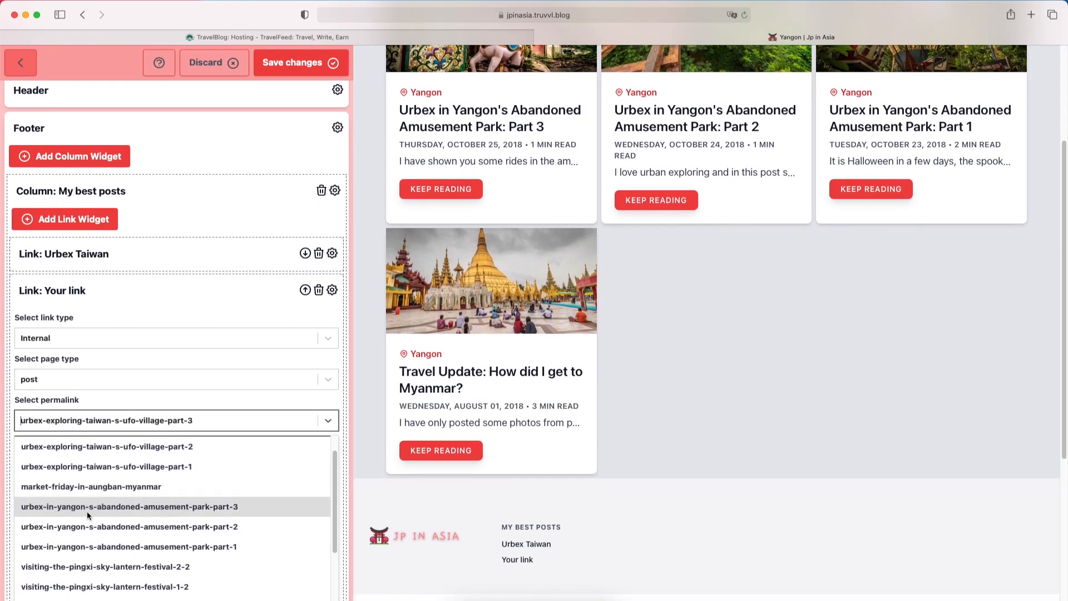
pyautogui.click(49, 487)
pyautogui.tripleClick(51, 462)
pyautogui.write('Myanmar Market')
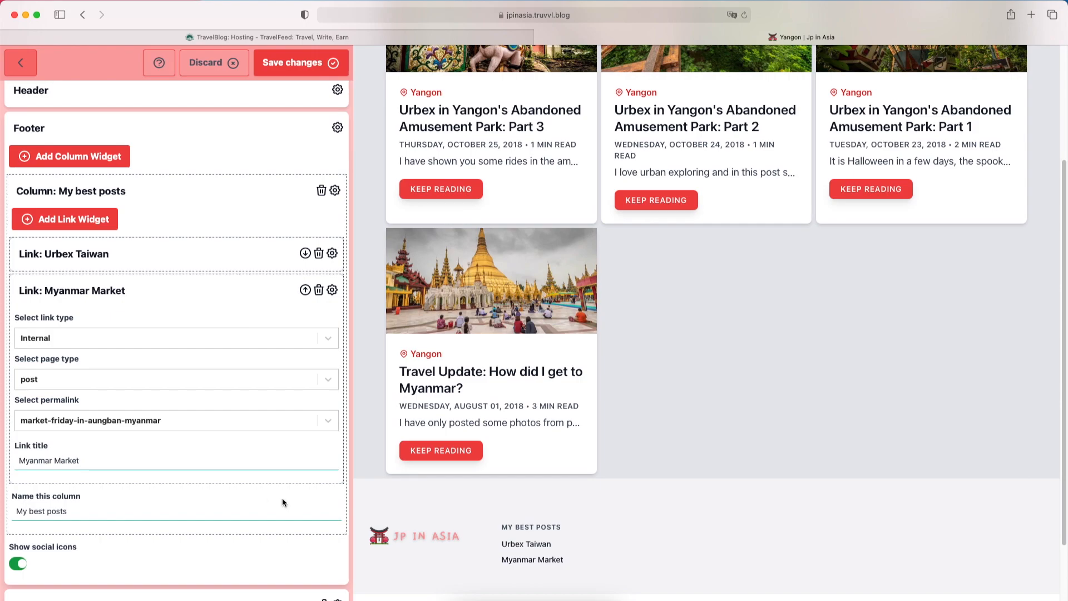
# - Test the Myanmar Market and Urbex Taiwan footer links in the preview
pyautogui.click(508, 560)
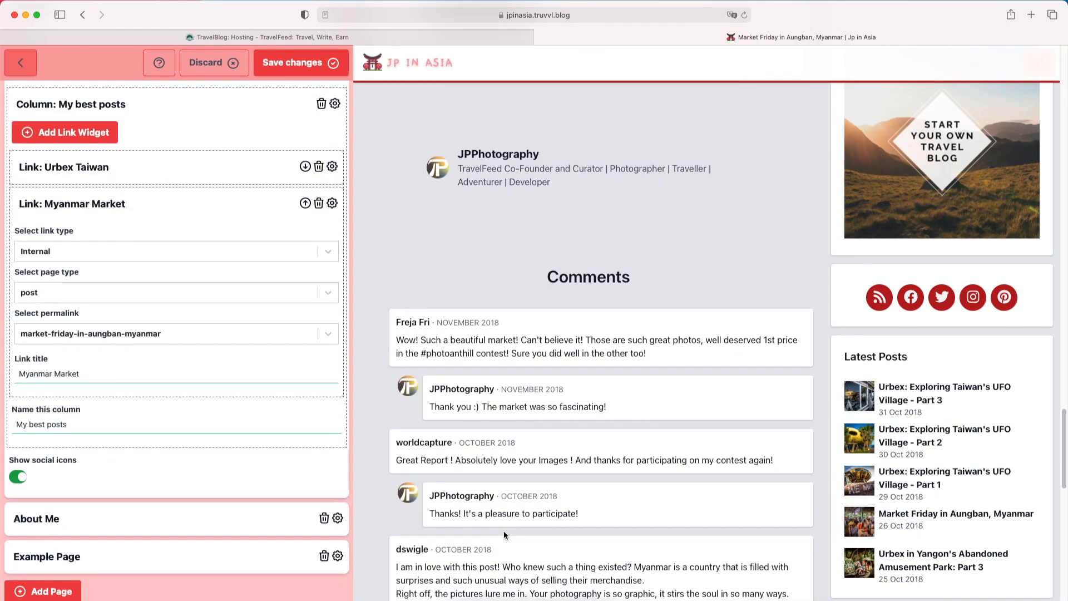
pyautogui.scroll(-10, 505, 537)
pyautogui.click(515, 497)
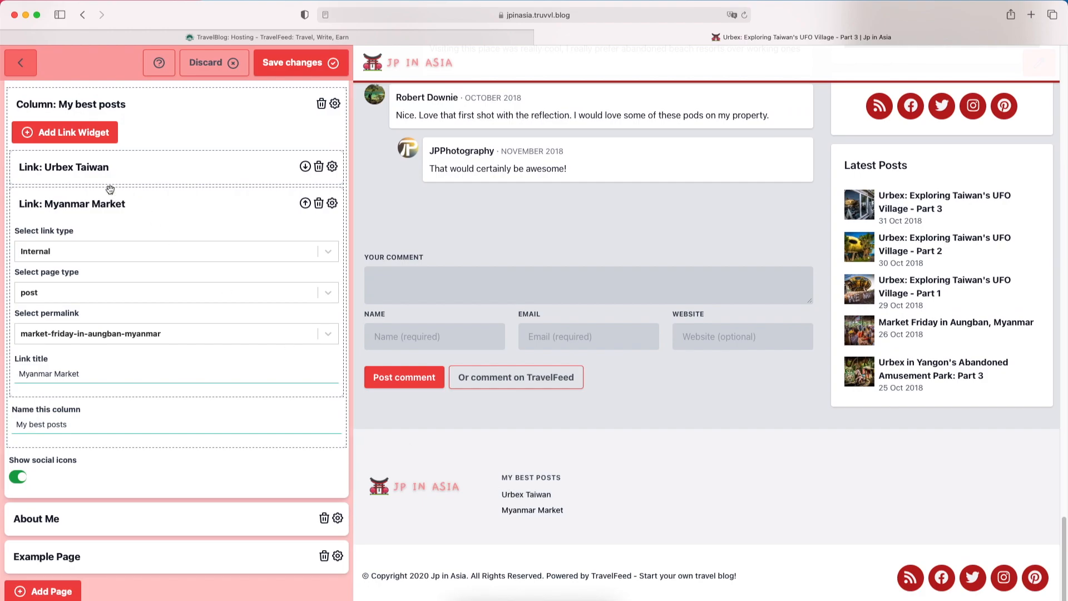
# - Add another footer column, check it in the preview, and delete that column again
pyautogui.scroll(3, 67, 159)
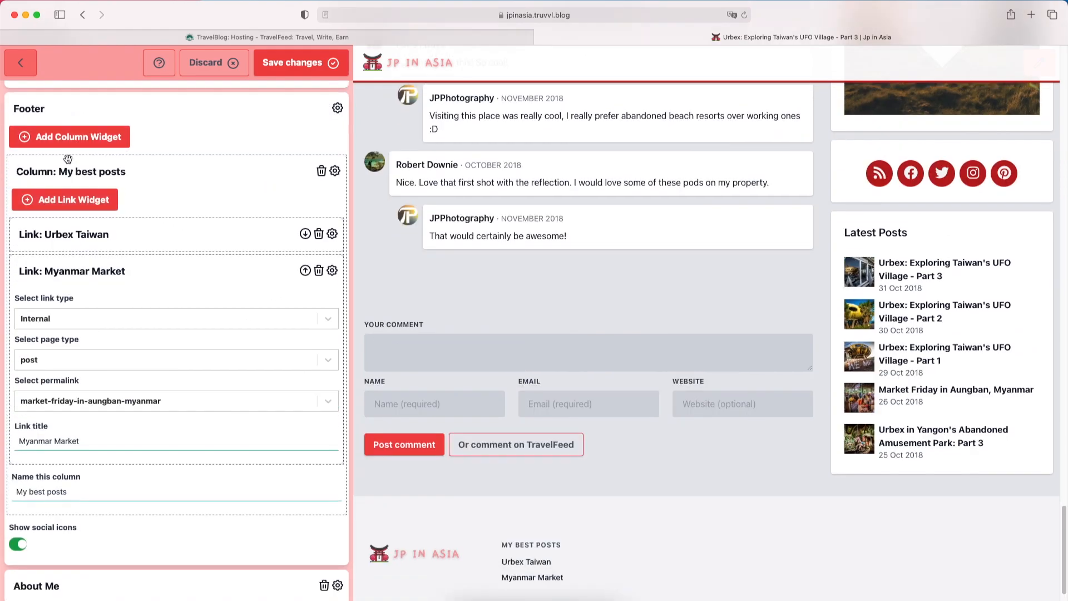
pyautogui.click(67, 159)
pyautogui.click(119, 321)
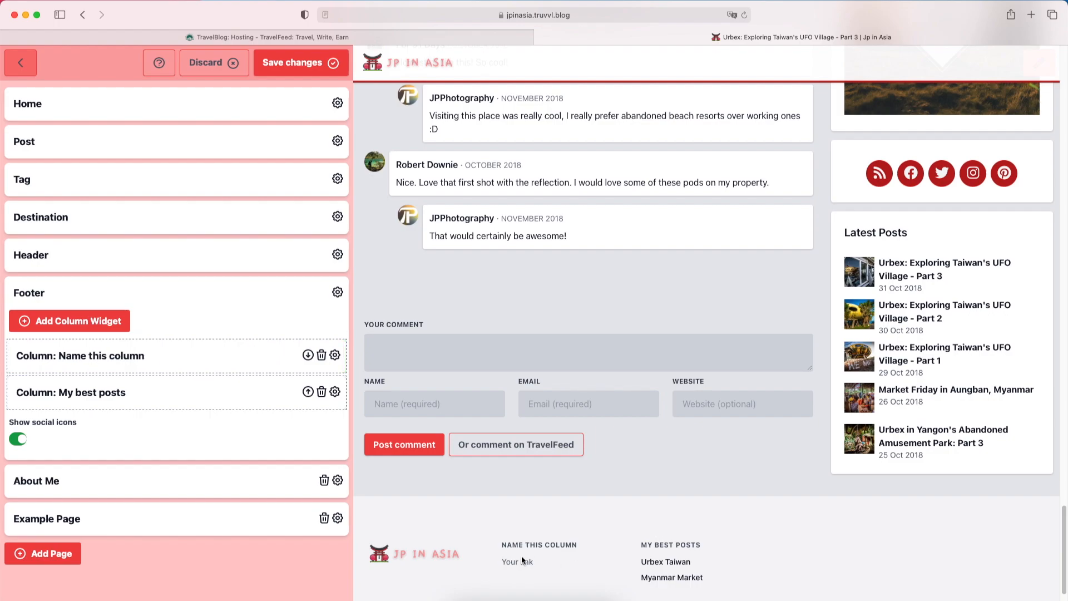
pyautogui.scroll(-3, 535, 508)
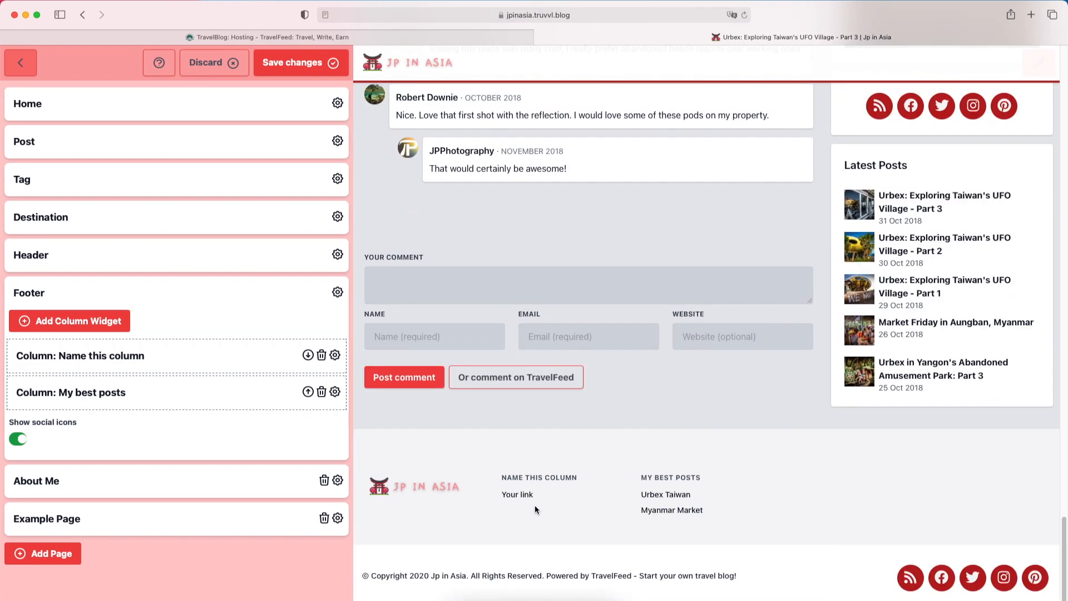
pyautogui.scroll(20, 536, 505)
pyautogui.scroll(-20, 500, 270)
pyautogui.click(321, 355)
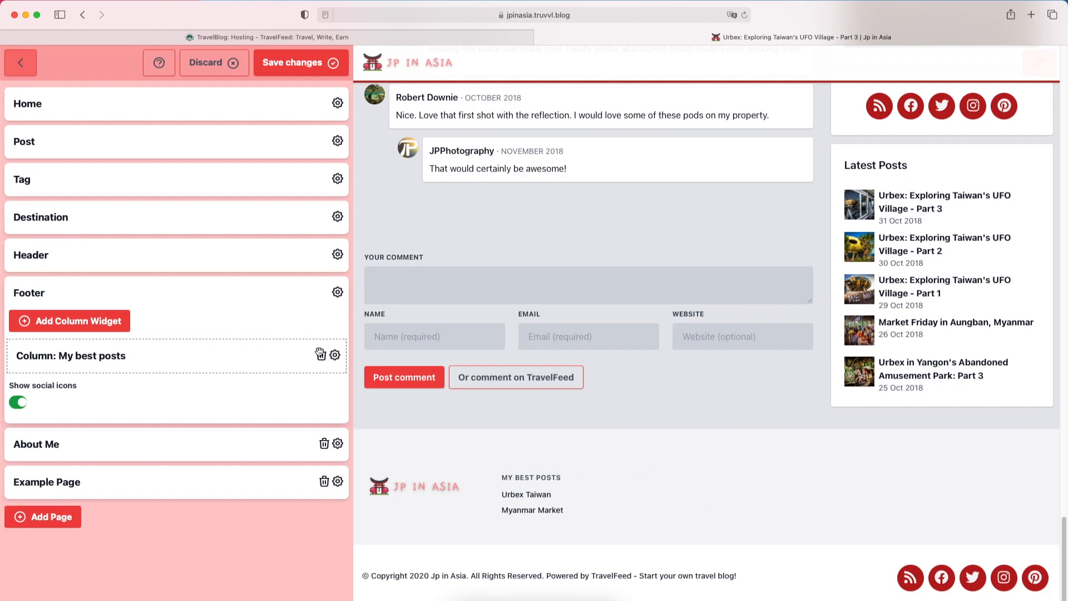
# - Look over the About Me and Example Page layouts and their widgets
pyautogui.click(172, 295)
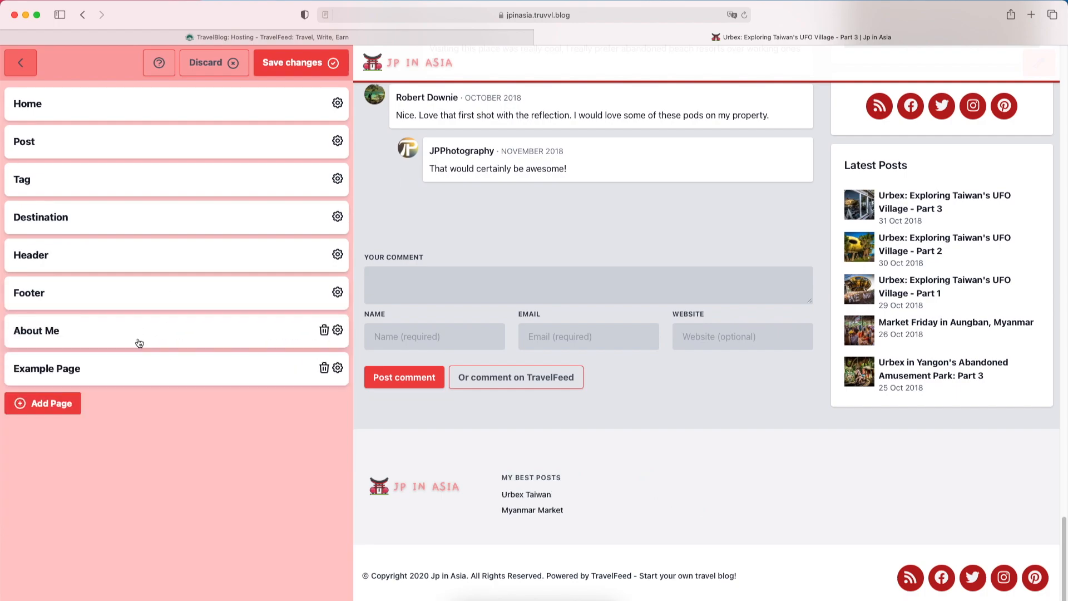
pyautogui.click(139, 332)
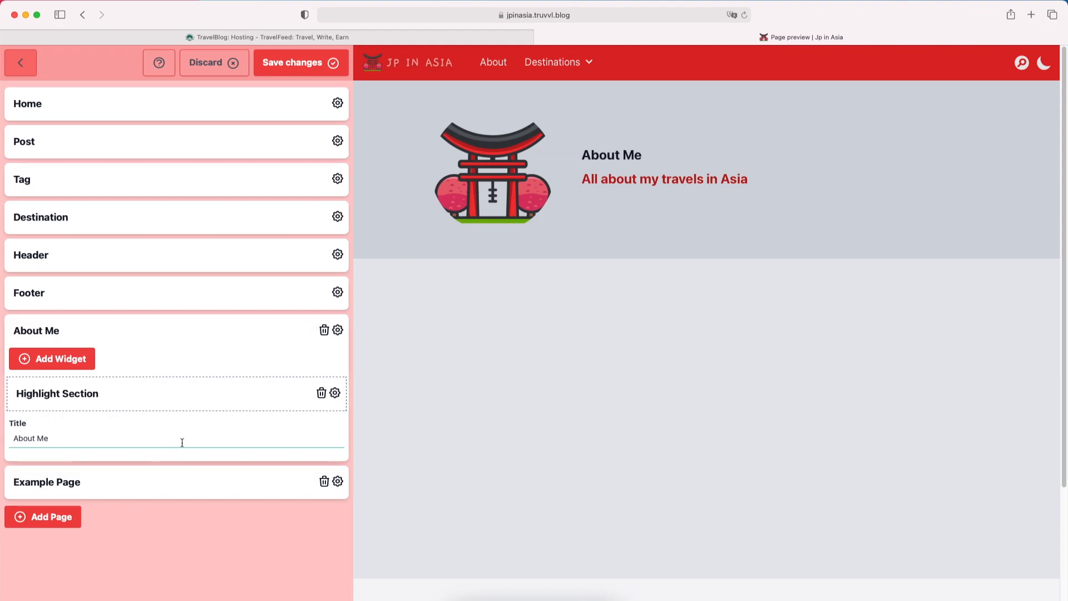
pyautogui.click(148, 477)
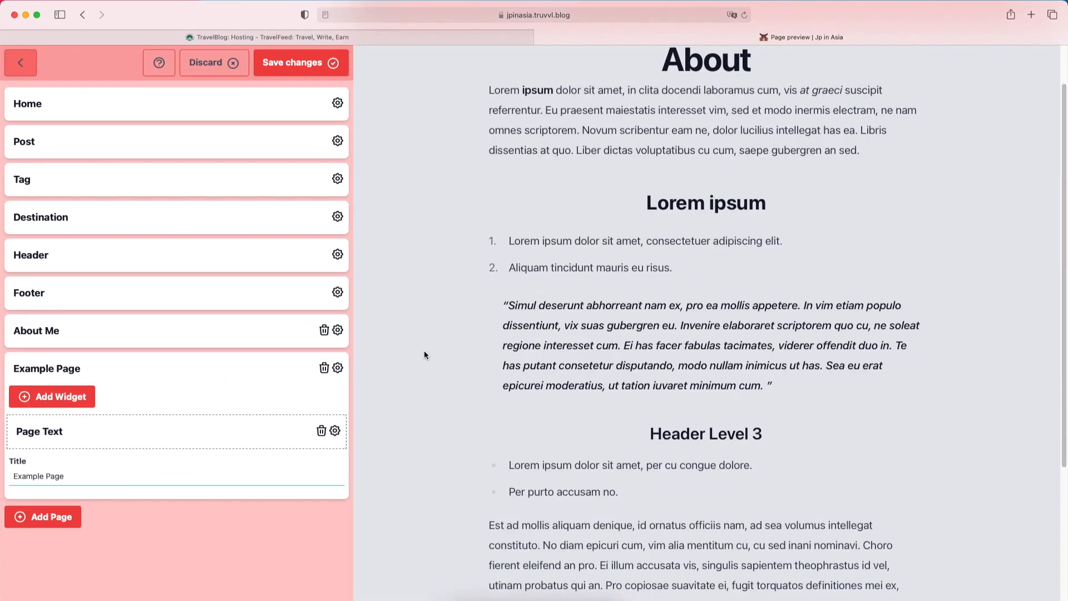
# - Review the Example Page preview down to its footer and the title and body fields of its Page Text widget
pyautogui.scroll(-4, 424, 351)
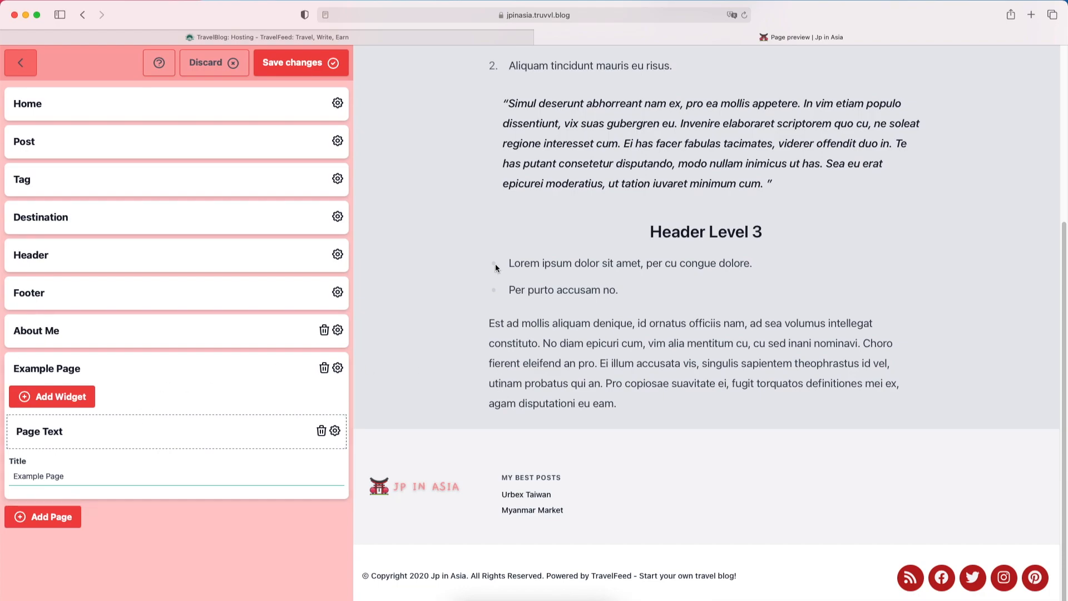
pyautogui.scroll(2, 513, 380)
pyautogui.click(195, 442)
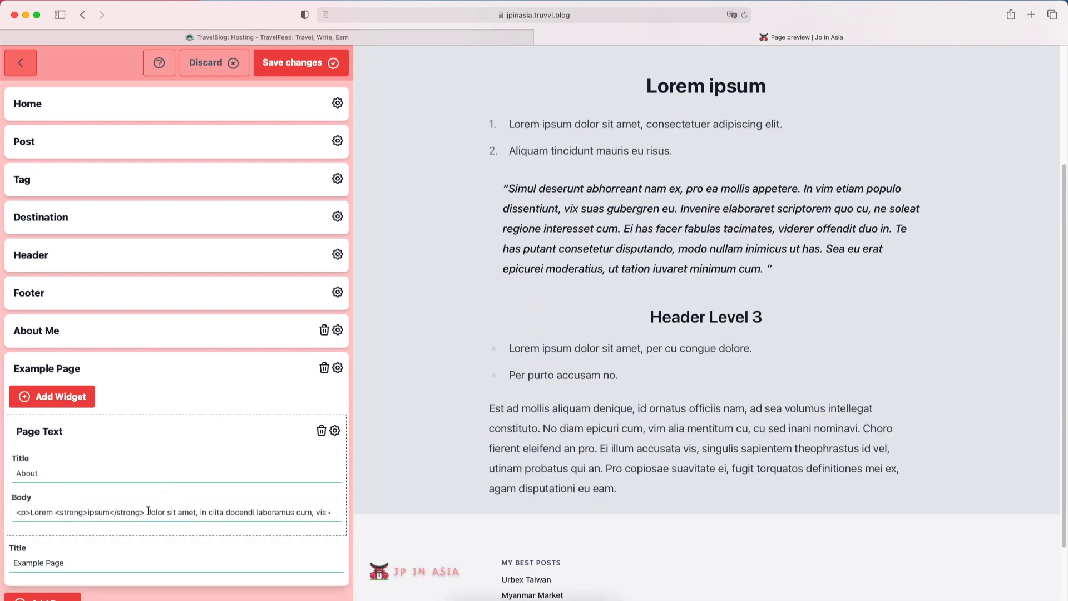
pyautogui.click(105, 424)
pyautogui.scroll(3, 531, 405)
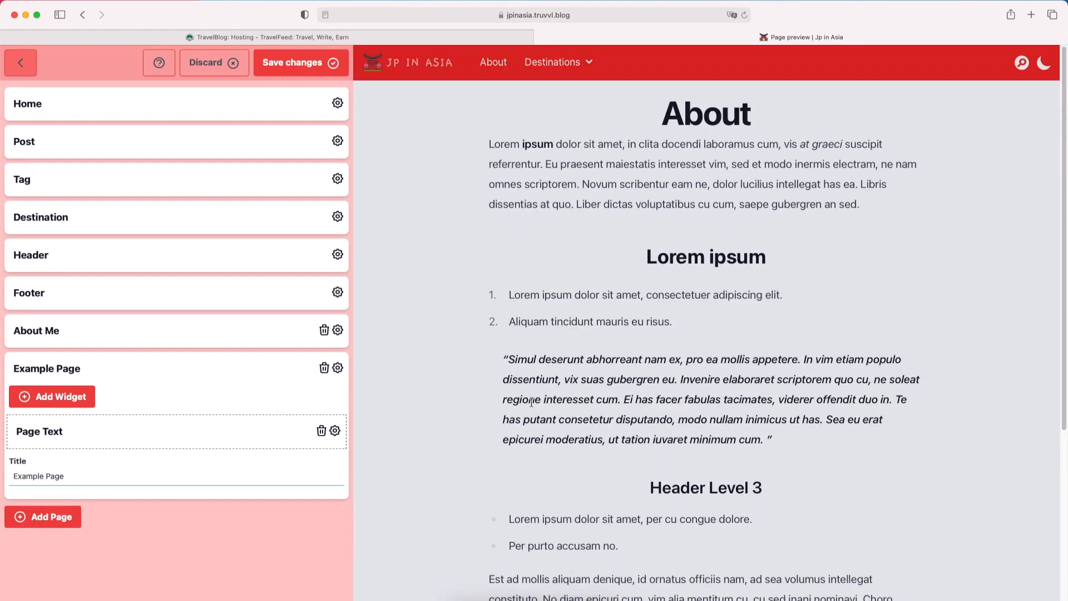
pyautogui.click(222, 356)
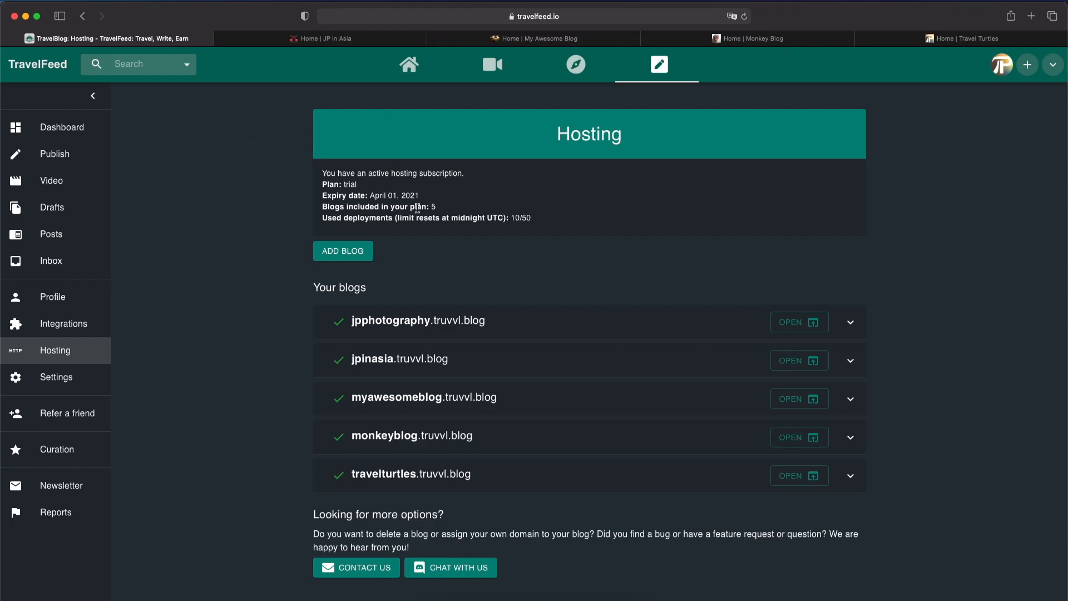
# - View the live JP in Asia and My Awesome Blog home pages, checking the TravelFeed Hosting overview in between
pyautogui.click(319, 39)
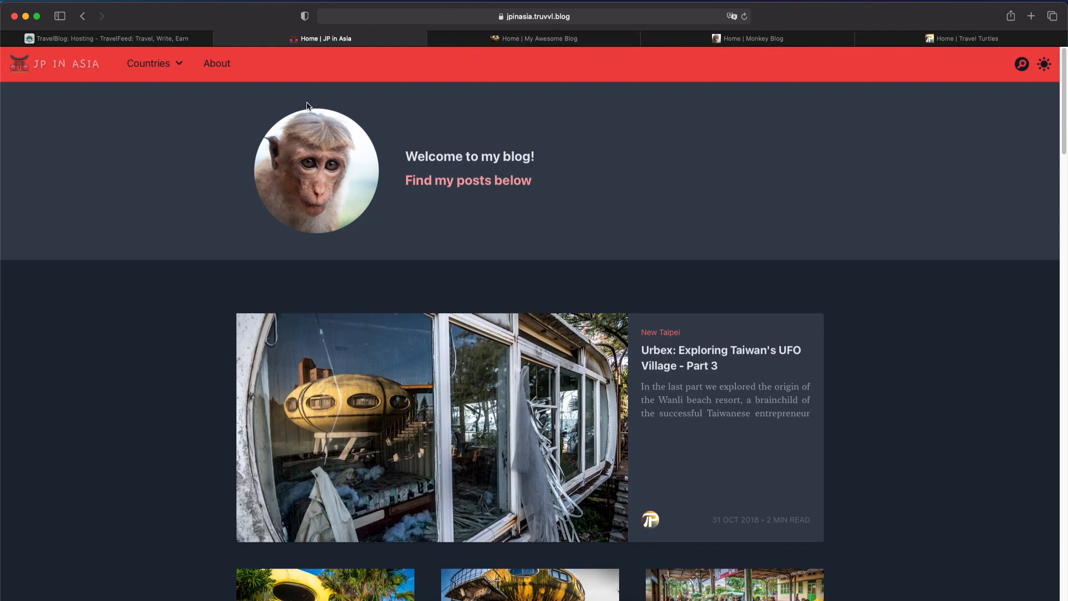
pyautogui.click(189, 39)
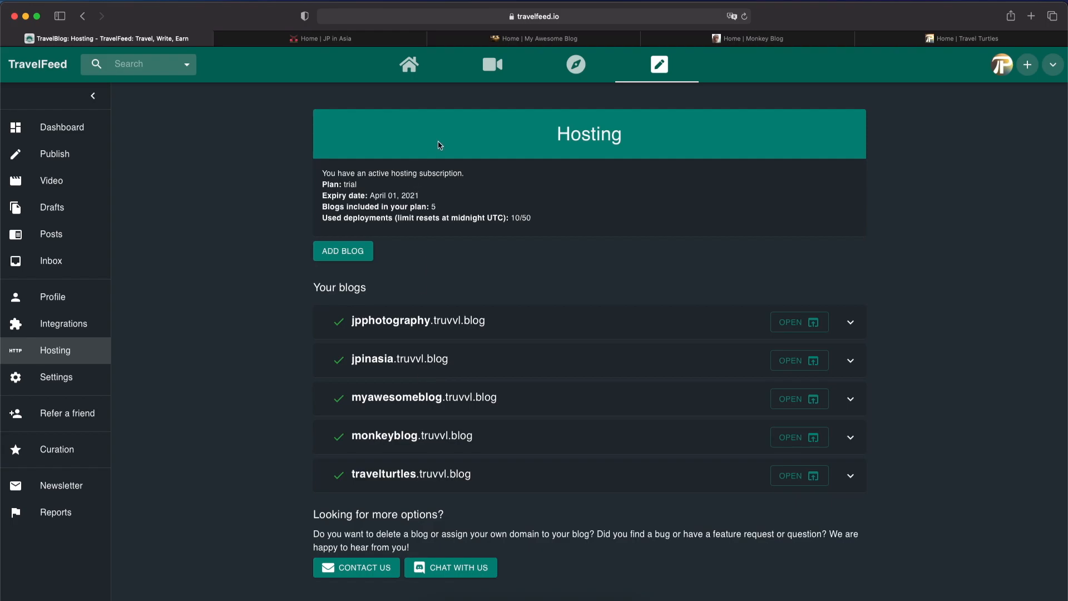
pyautogui.click(498, 39)
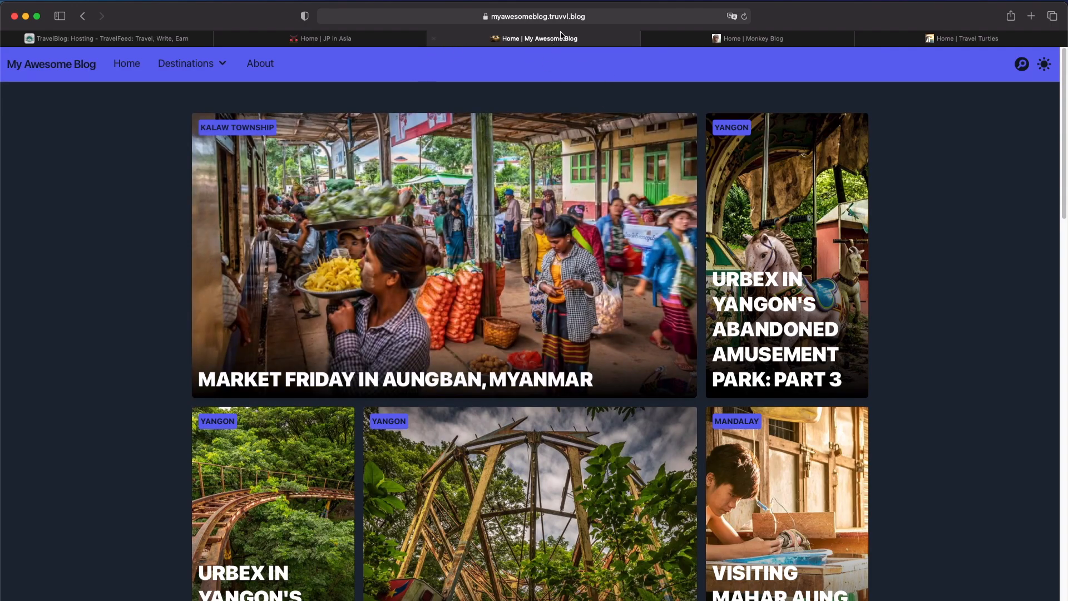
# - Look through the Monkey Blog home page down to its footer and load more posts in its list
pyautogui.click(727, 38)
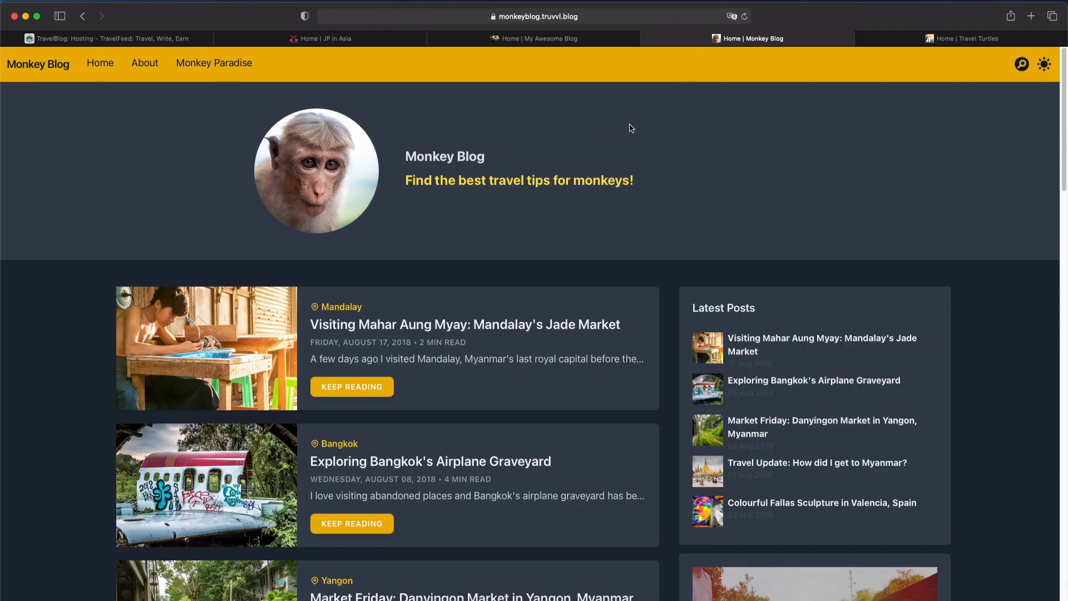
pyautogui.scroll(-20, 556, 398)
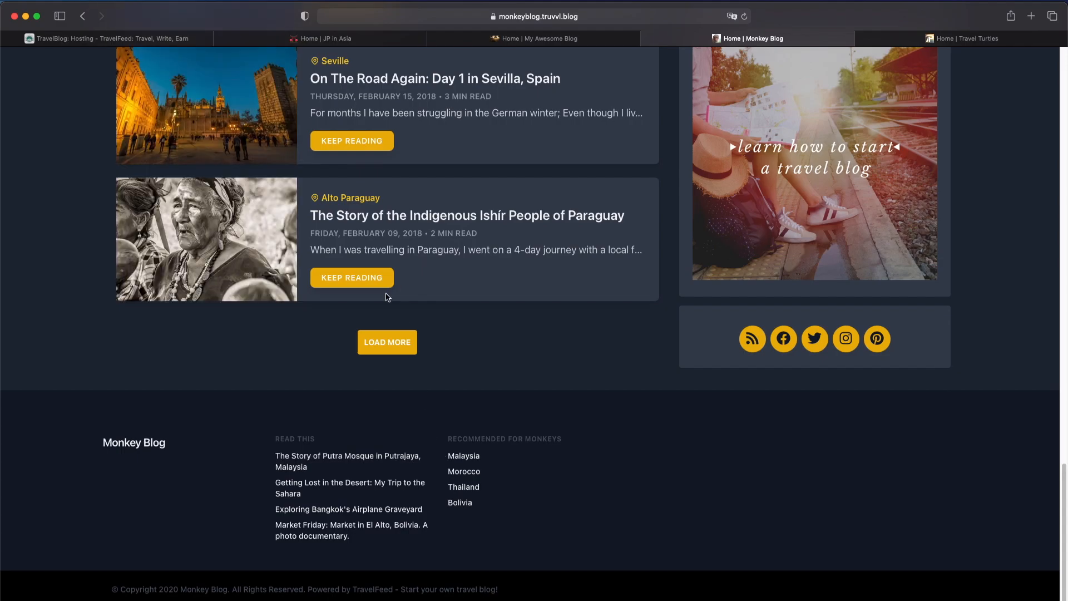
pyautogui.click(392, 342)
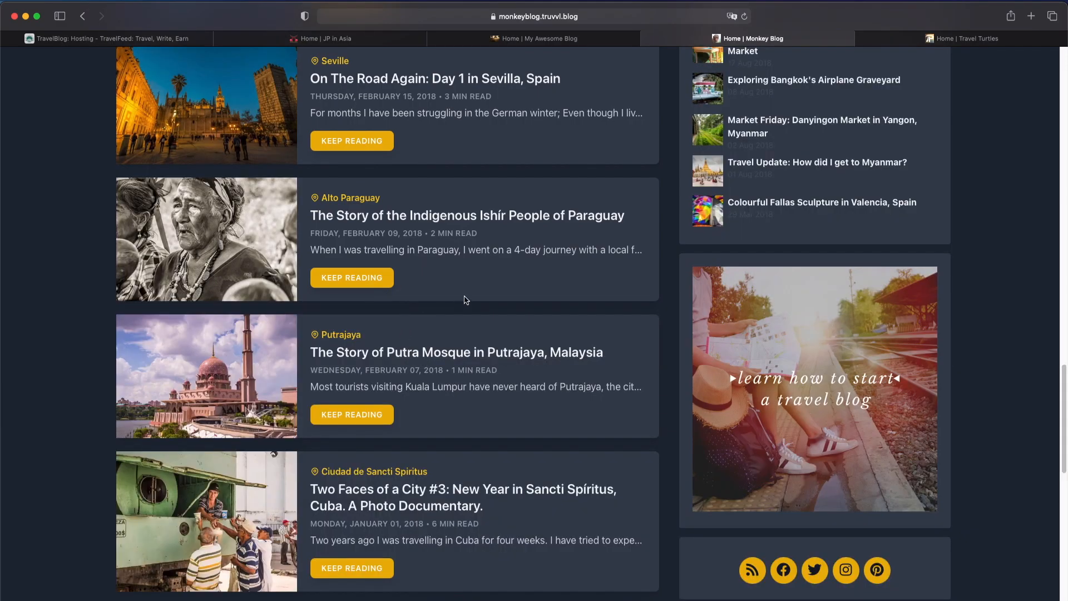
pyautogui.scroll(-5, 612, 250)
pyautogui.scroll(5, 747, 203)
# - View the Travel Turtles home page and open its post "Urbex: Exploring Taiwan's UFO Village - Part 3"
pyautogui.click(949, 38)
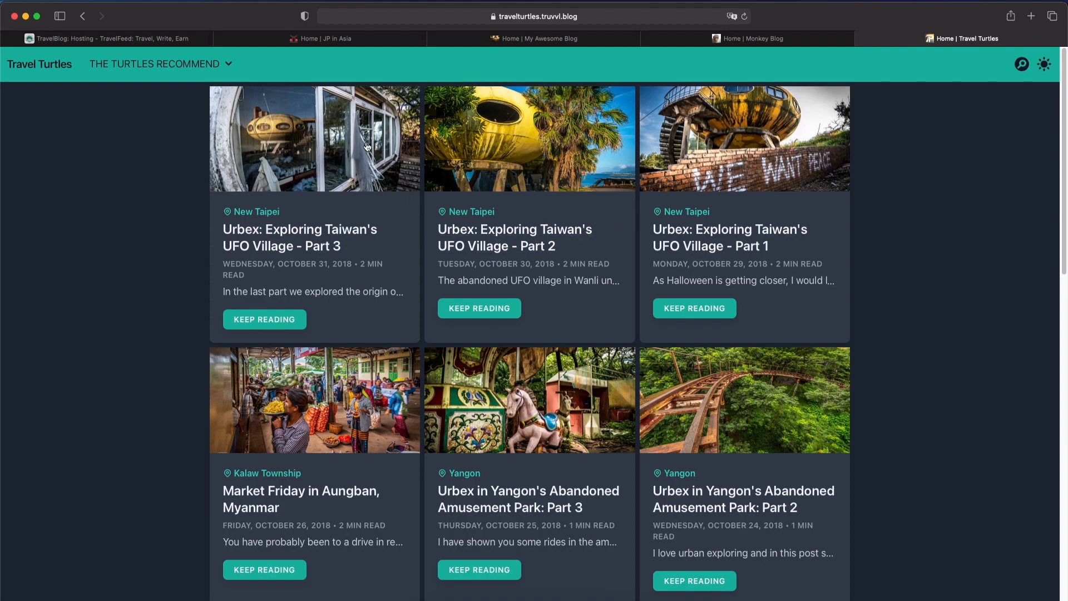
pyautogui.click(324, 139)
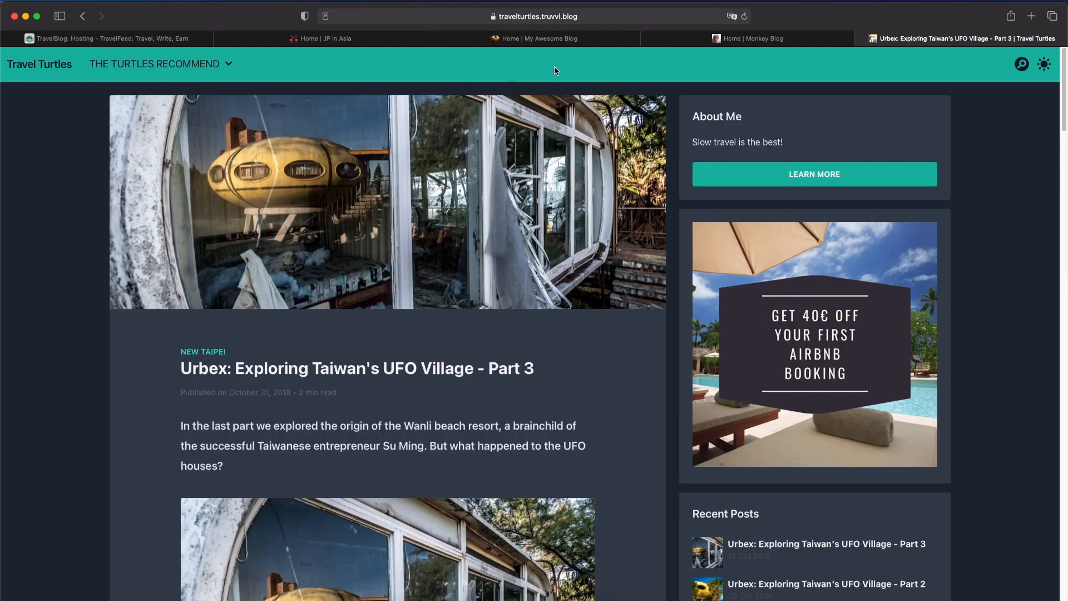
# - Look through Monkey Blog's post "On The Road Again: Day 1 in Sevilla, Spain" and return to the TravelFeed Hosting overview
pyautogui.click(754, 38)
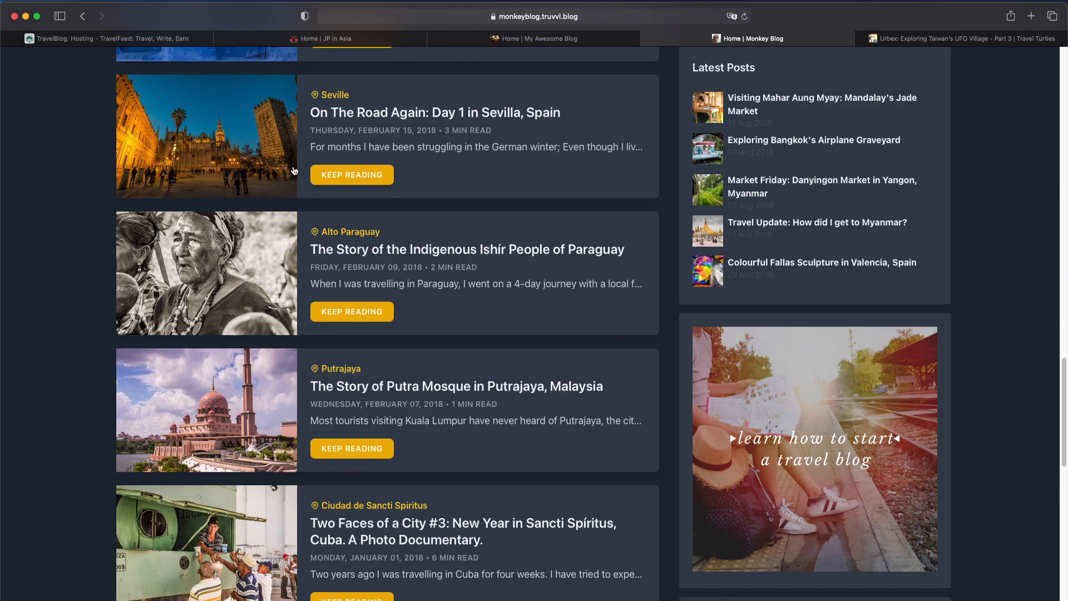
pyautogui.click(295, 172)
pyautogui.scroll(-12, 349, 258)
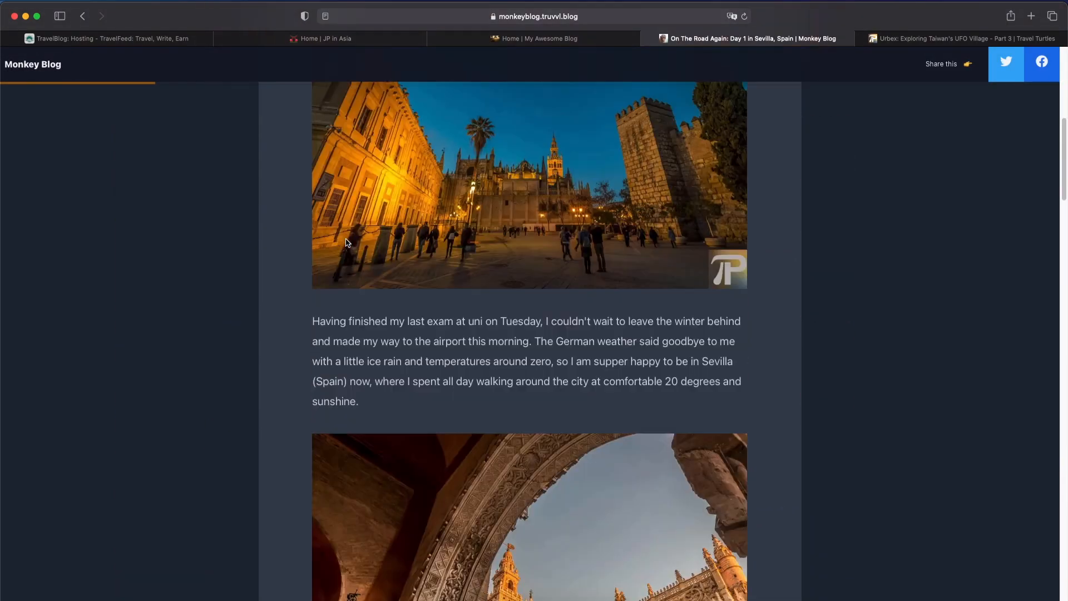
pyautogui.scroll(-20, 348, 244)
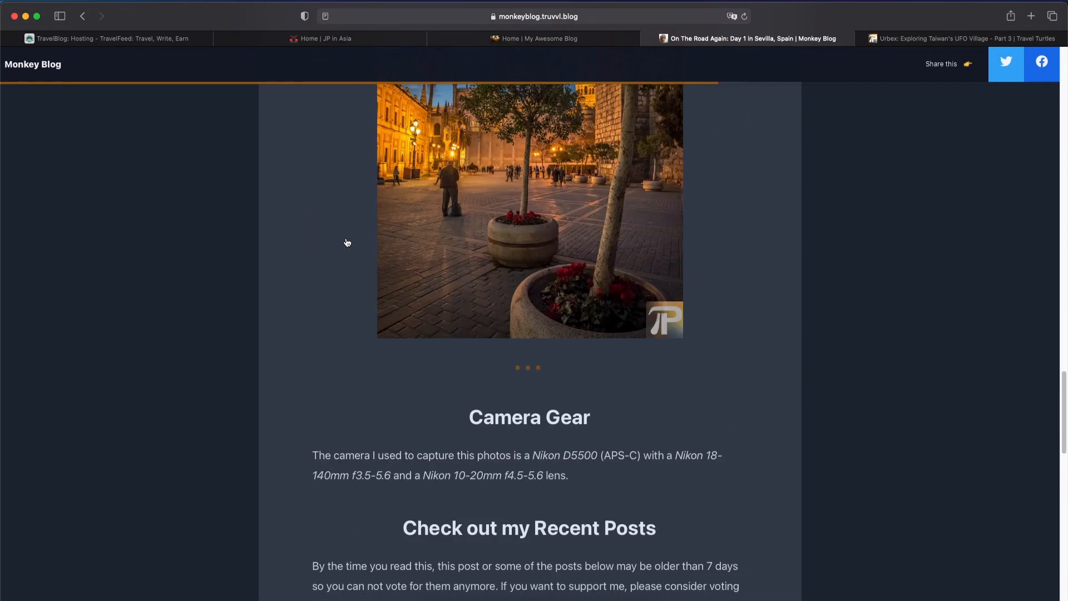
pyautogui.scroll(-7, 348, 242)
pyautogui.scroll(20, 345, 241)
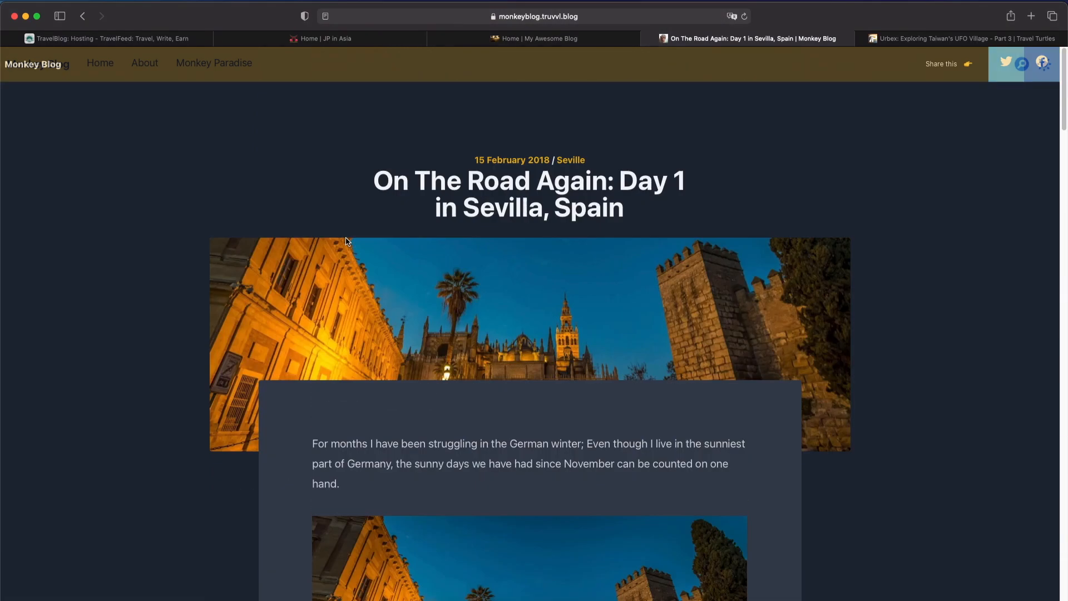
pyautogui.click(341, 40)
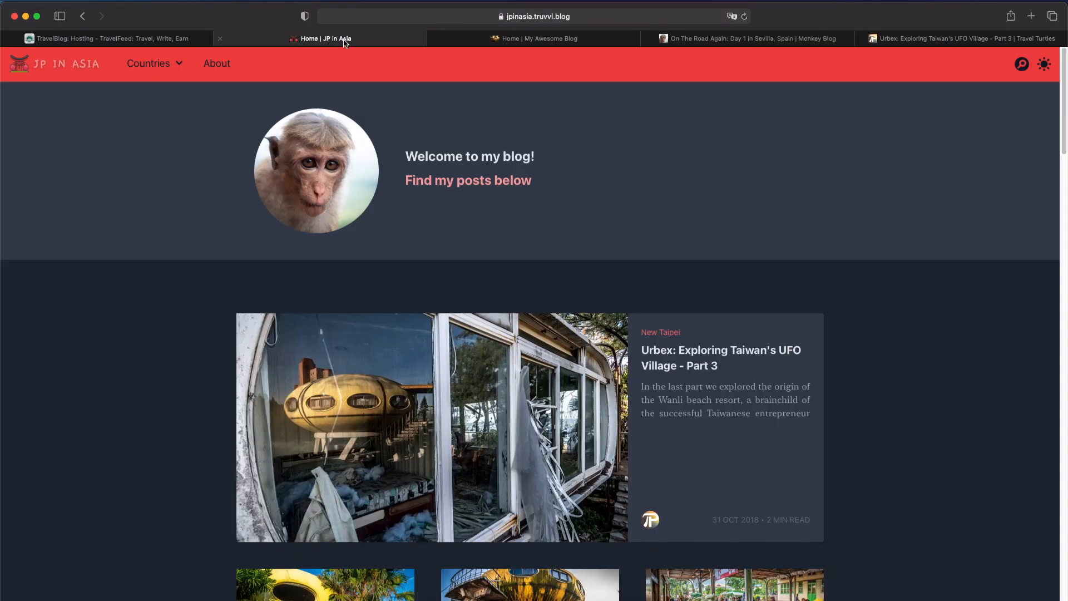
pyautogui.click(90, 44)
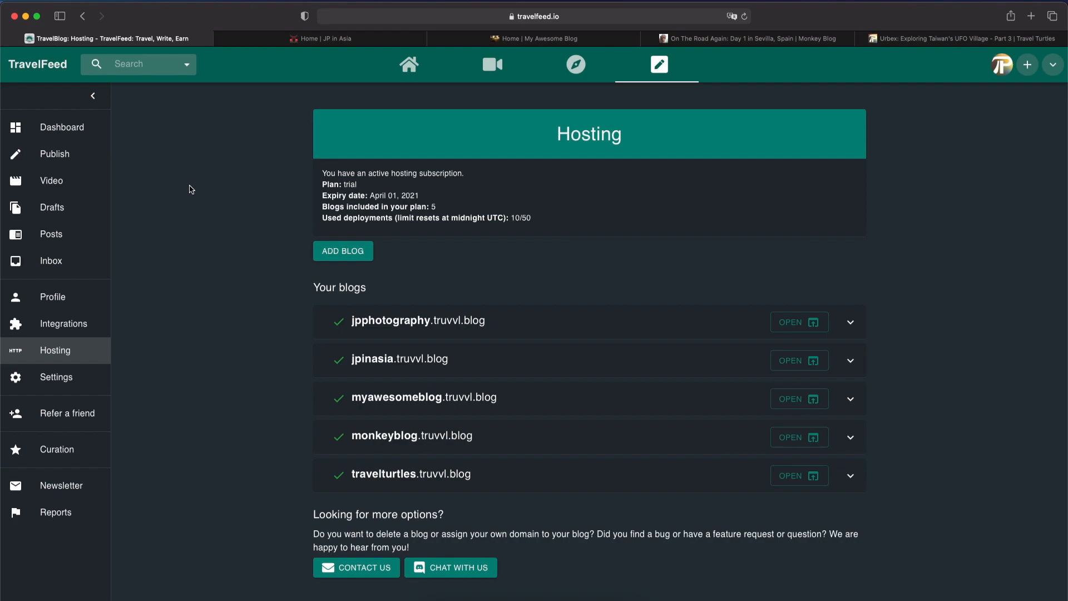